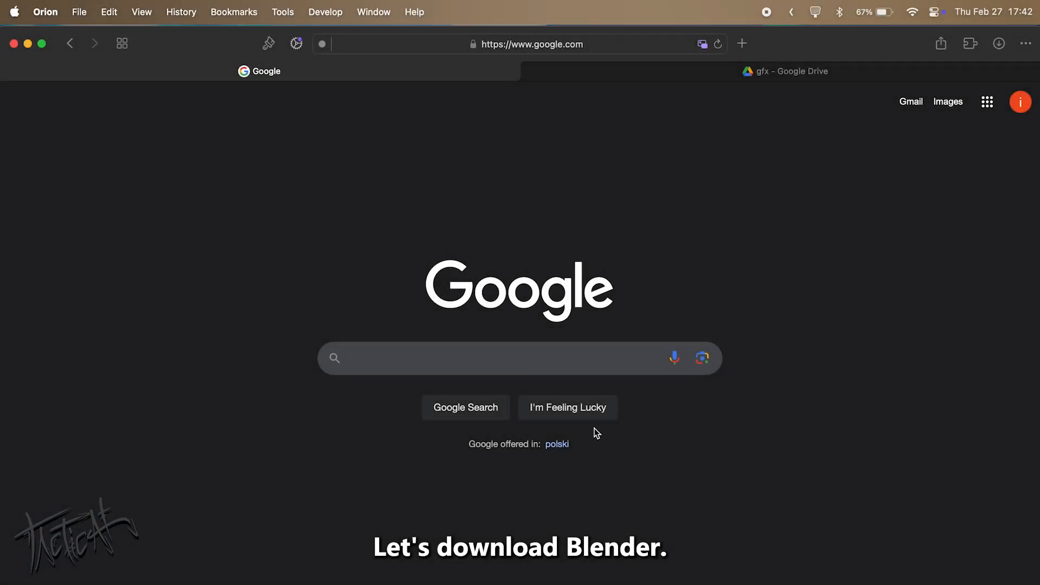
Step: Go to blender.org and open its download page
left_click(554, 46)
type("blender")
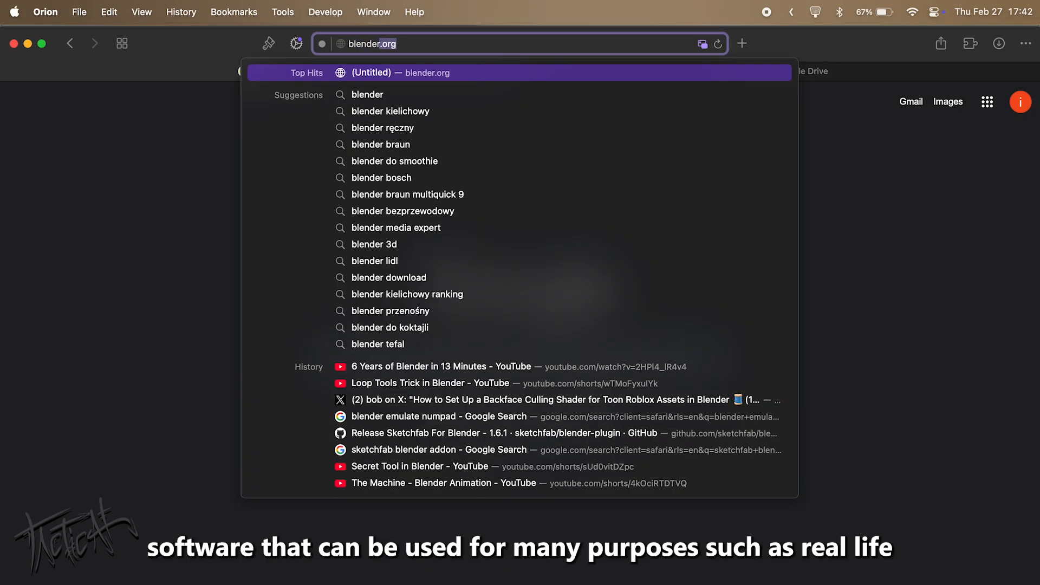
type(".org")
key("Return")
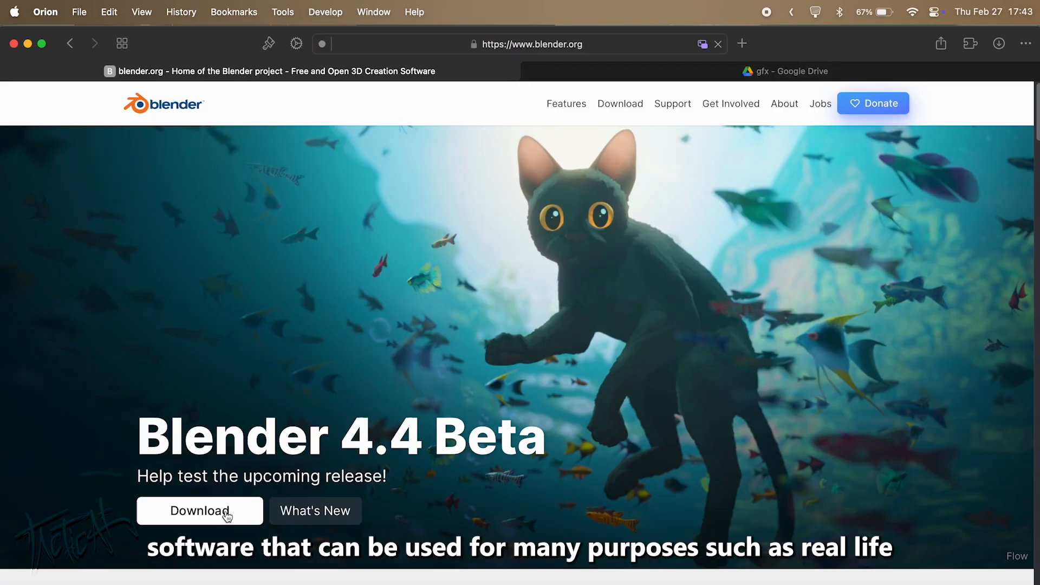
scroll(281, 538, "down", 15)
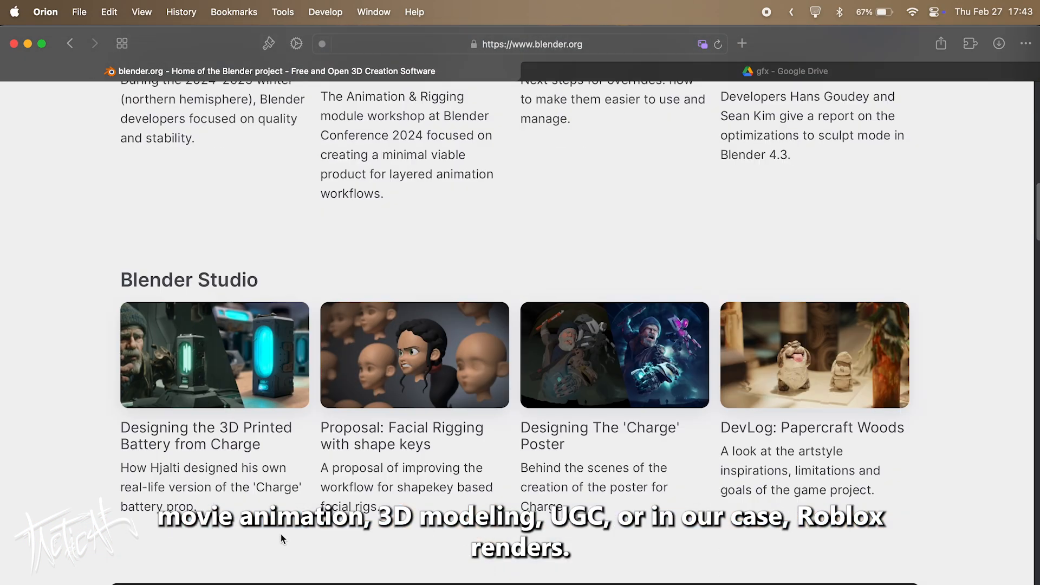
scroll(280, 534, "up", 15)
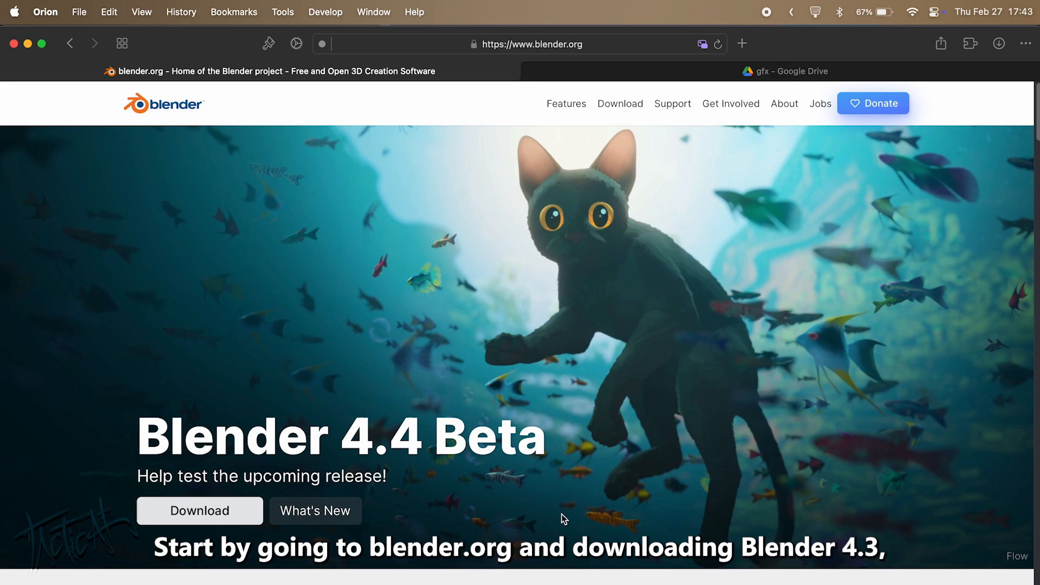
left_click(632, 104)
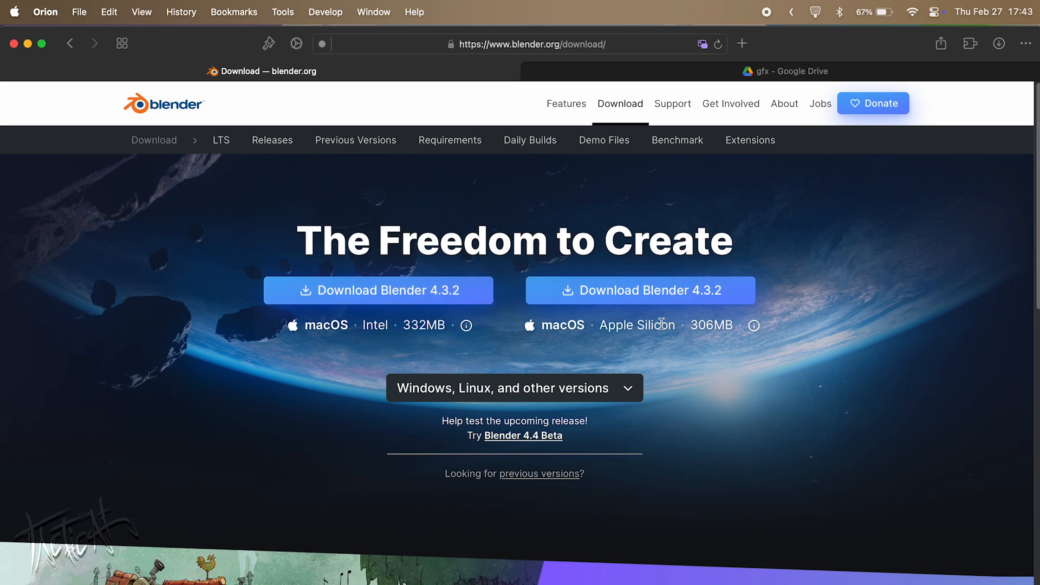
Step: Examine which platforms the Blender 4.3.2 downloads cover, including macOS Intel, macOS Apple Silicon and Windows
left_click_drag(679, 325, 312, 319)
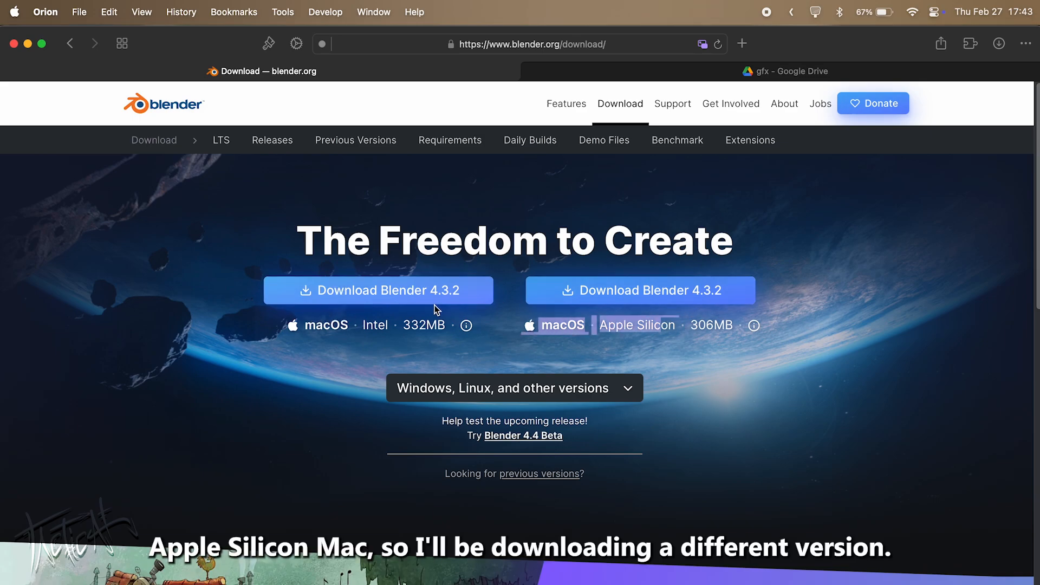
left_click(383, 339)
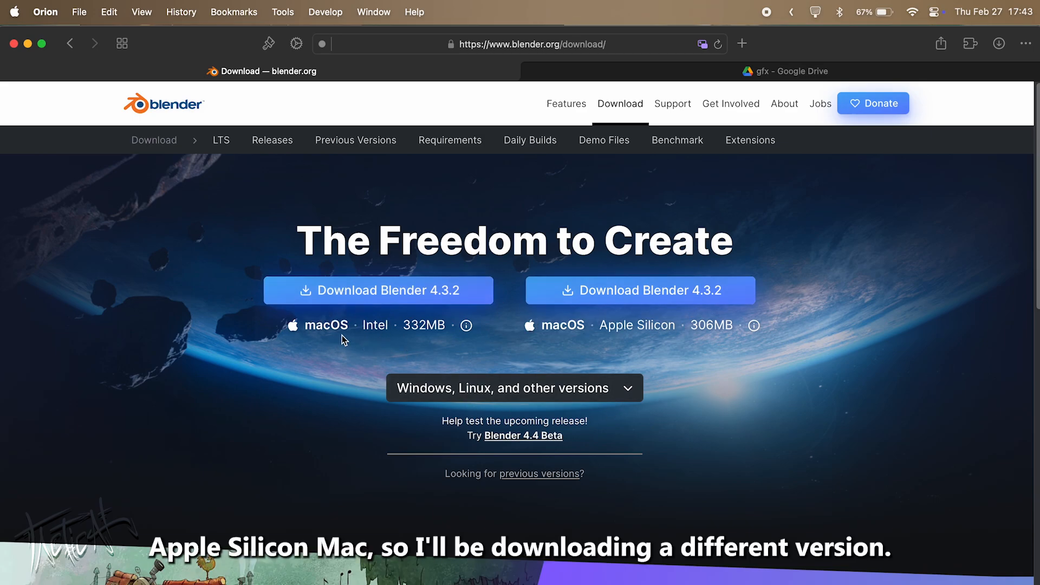
left_click_drag(669, 327, 481, 329)
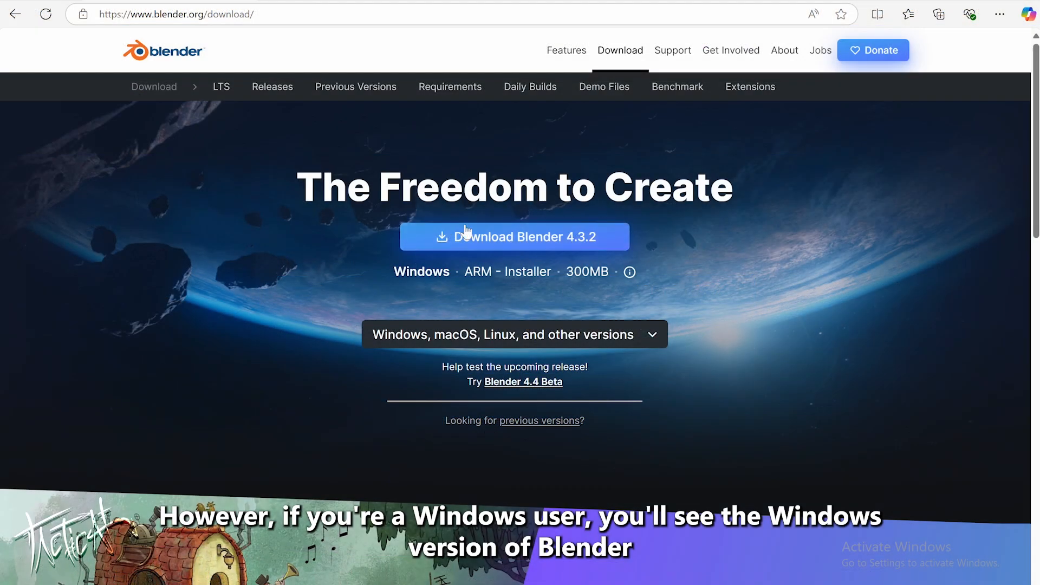
left_click_drag(402, 273, 434, 272)
left_click_drag(433, 271, 395, 272)
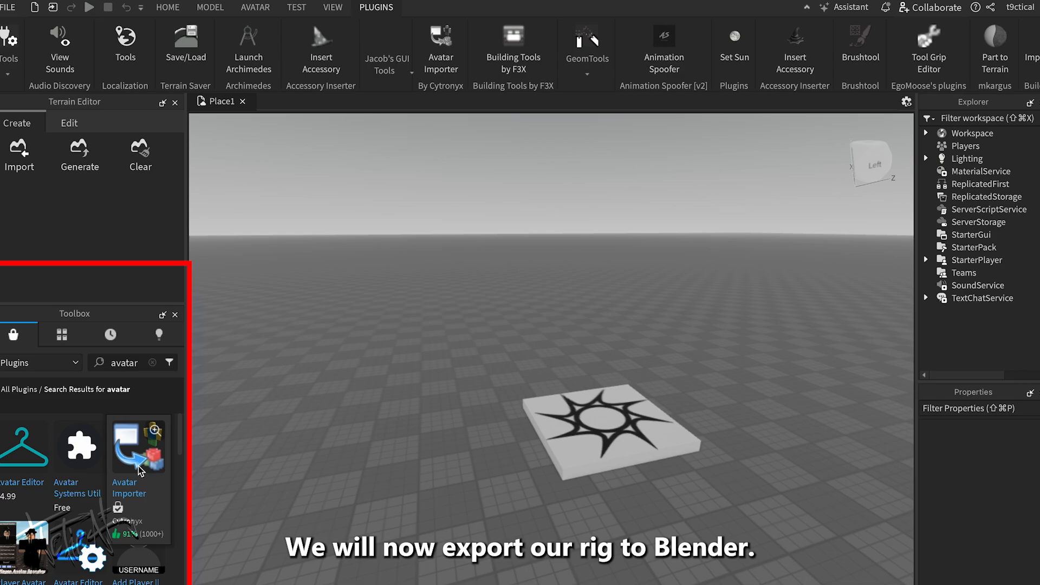
Step: In Roblox Studio, use the Avatar Importer plugin to import the R6 avatar for the Roblox username at the default position
left_click(137, 464)
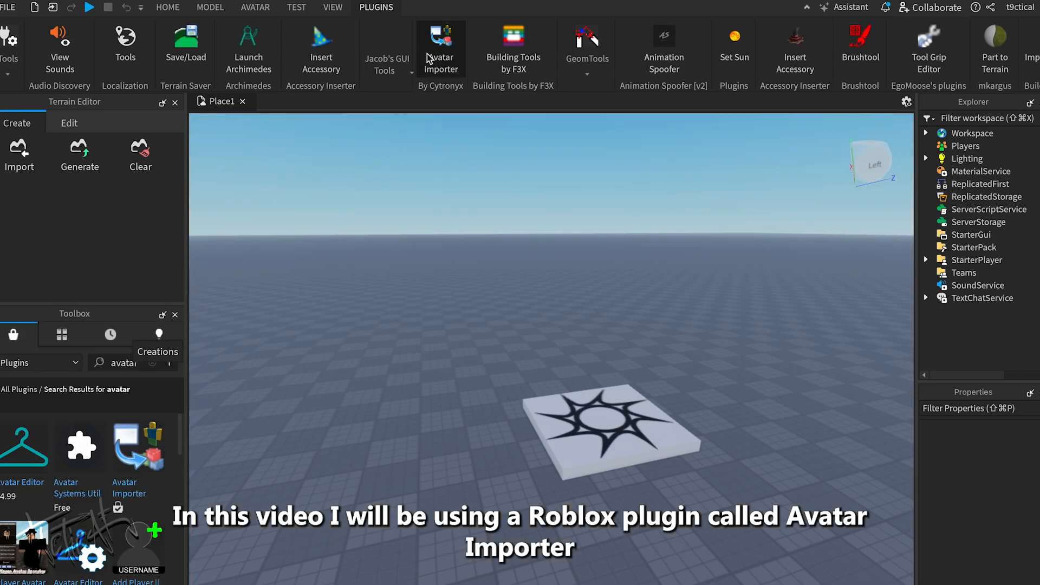
left_click(429, 58)
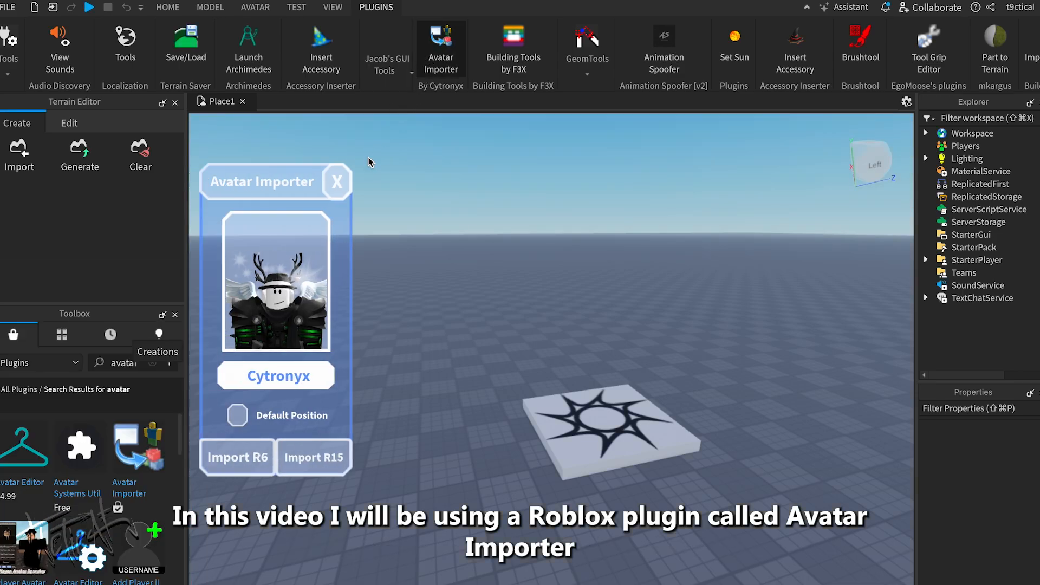
left_click(295, 379)
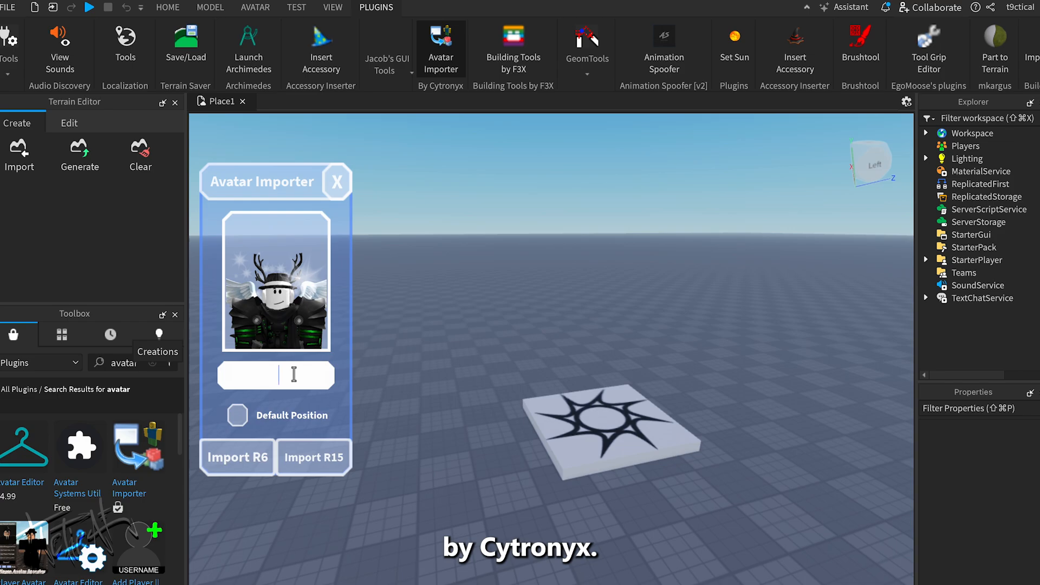
type("t9ctical")
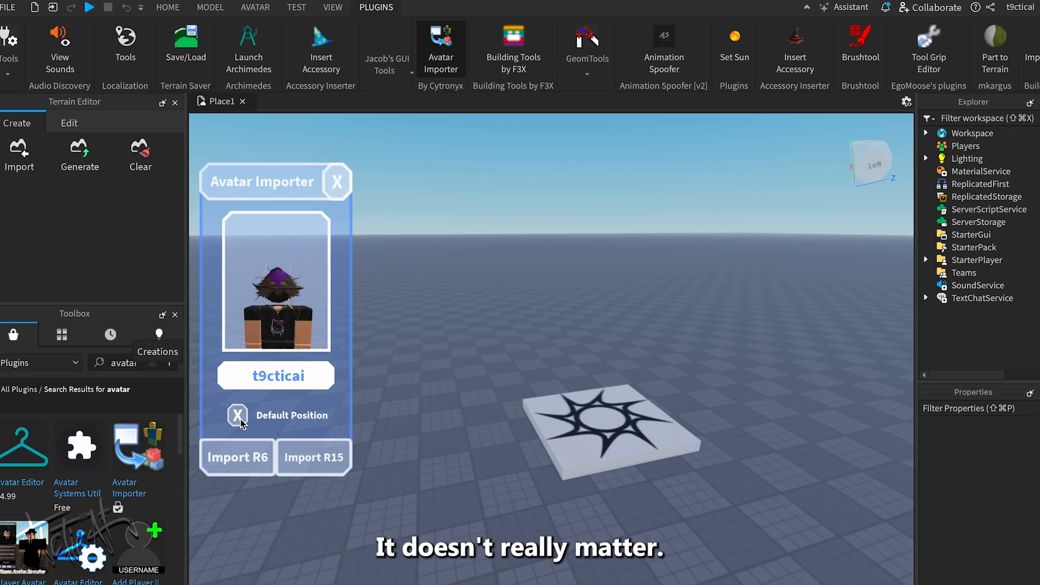
left_click(239, 456)
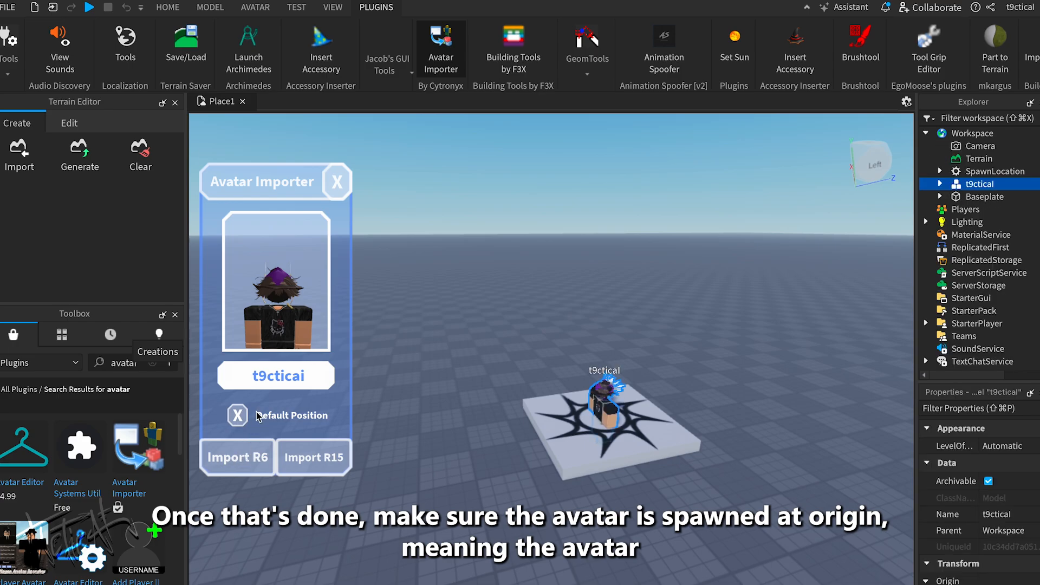
Step: Delete the spawn location and raise the avatar's origin position so its legs rest on the baseplate
left_click(544, 477)
key("Delete")
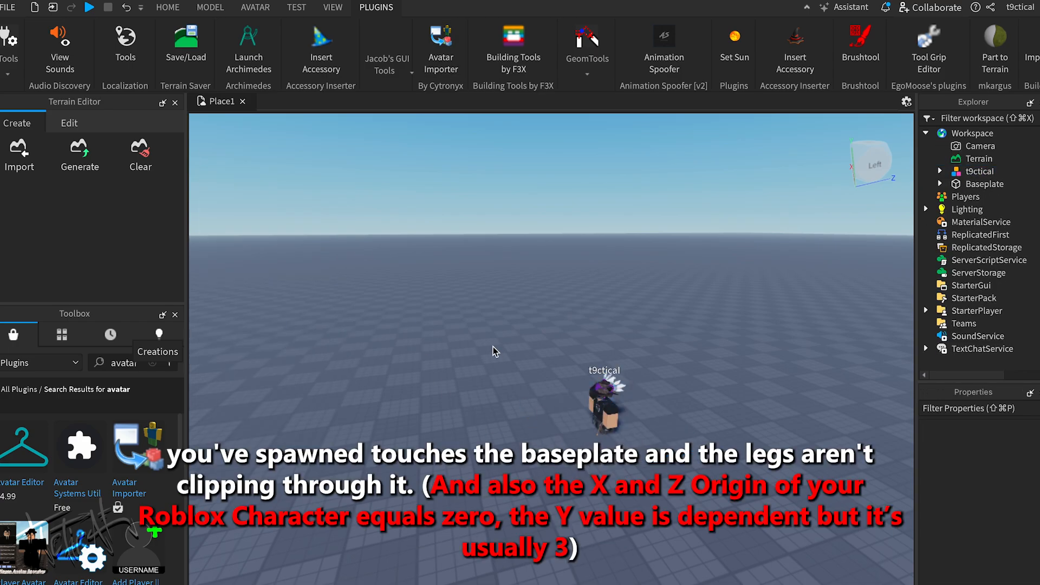
key("w")
right_click_drag(493, 347, 494, 349)
key("s")
key("w")
left_click(505, 355)
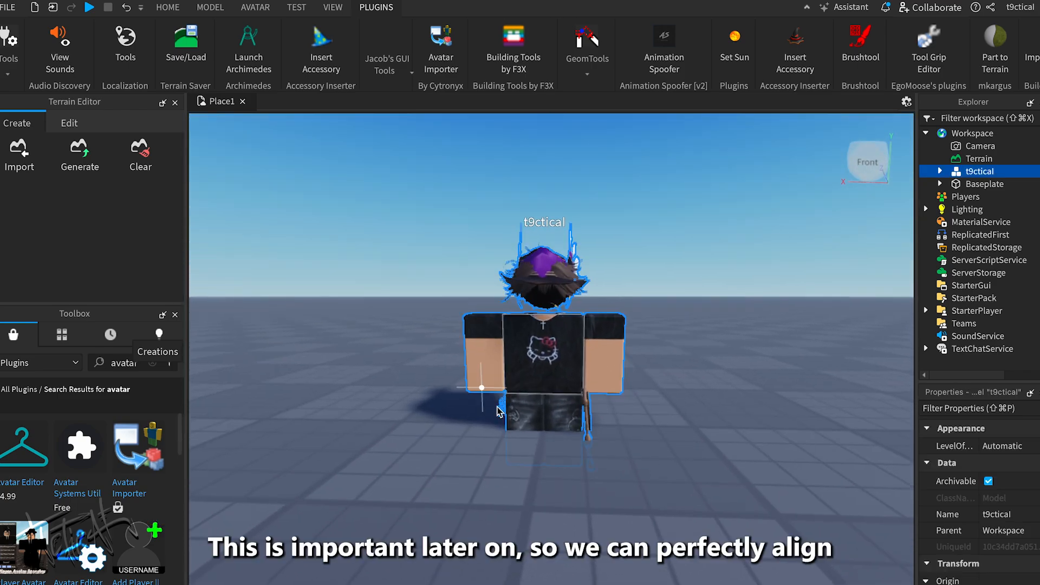
scroll(975, 487, "down", 3)
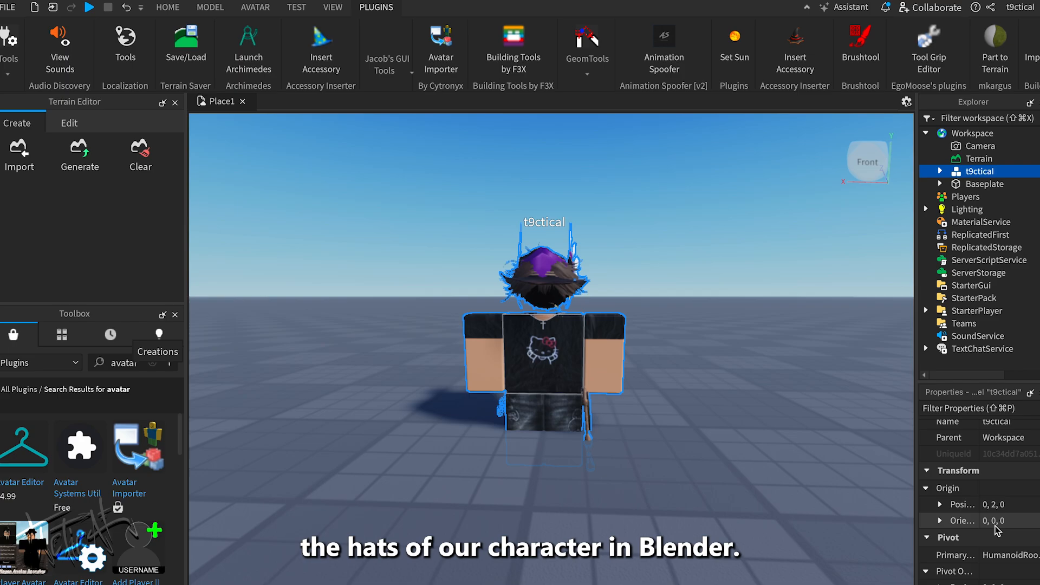
left_click(996, 507)
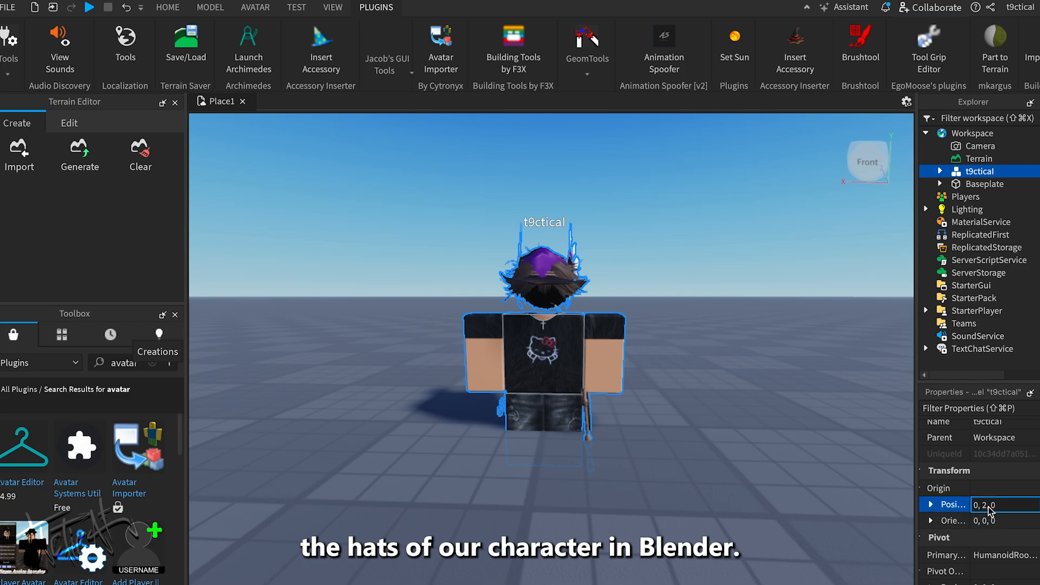
key("Return")
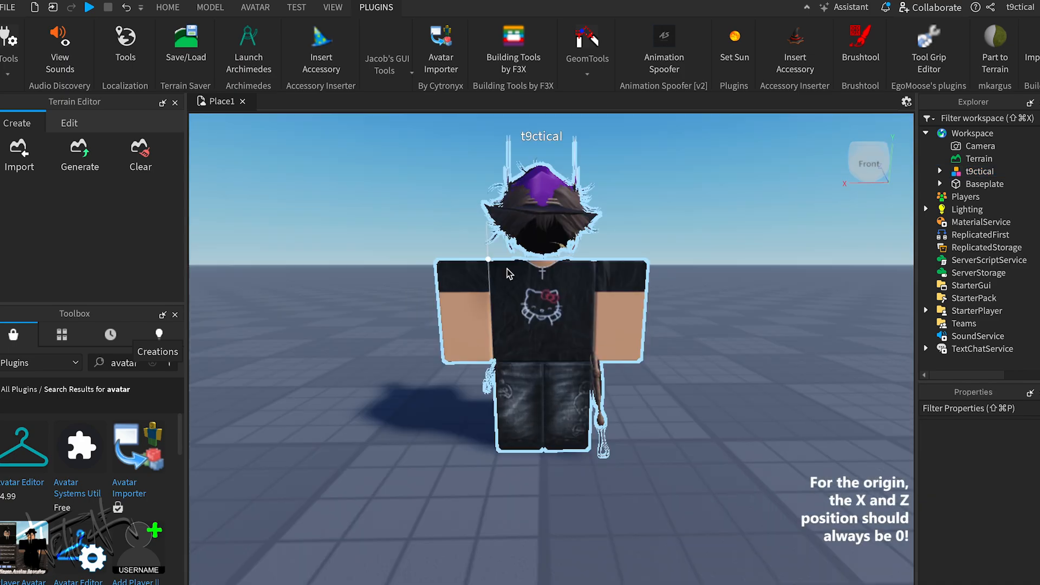
Step: Select the avatar model in the workspace and start exporting the selection
left_click(507, 268)
right_click(983, 184)
left_click(856, 189)
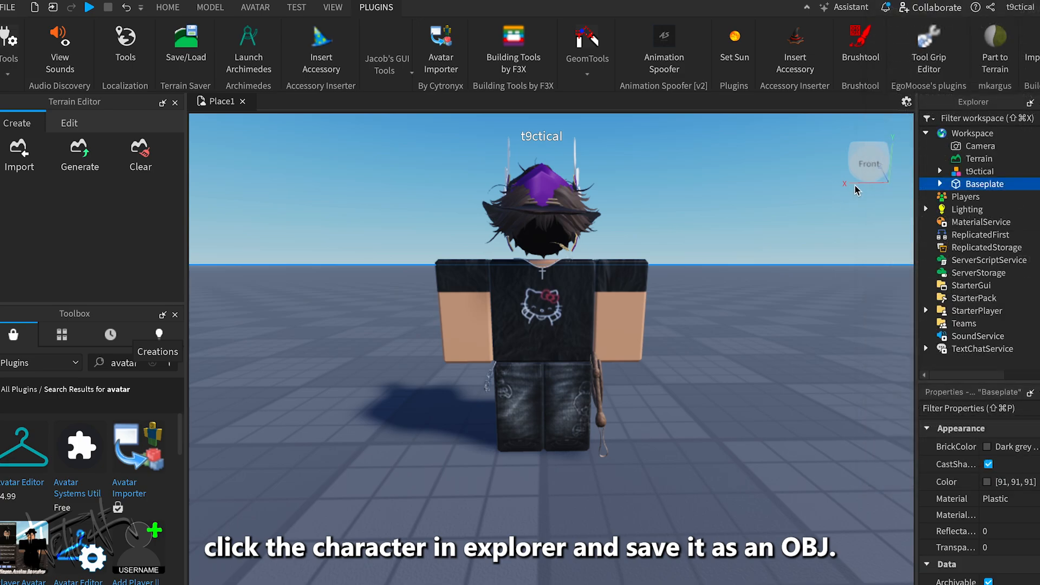
left_click(981, 172)
right_click(975, 175)
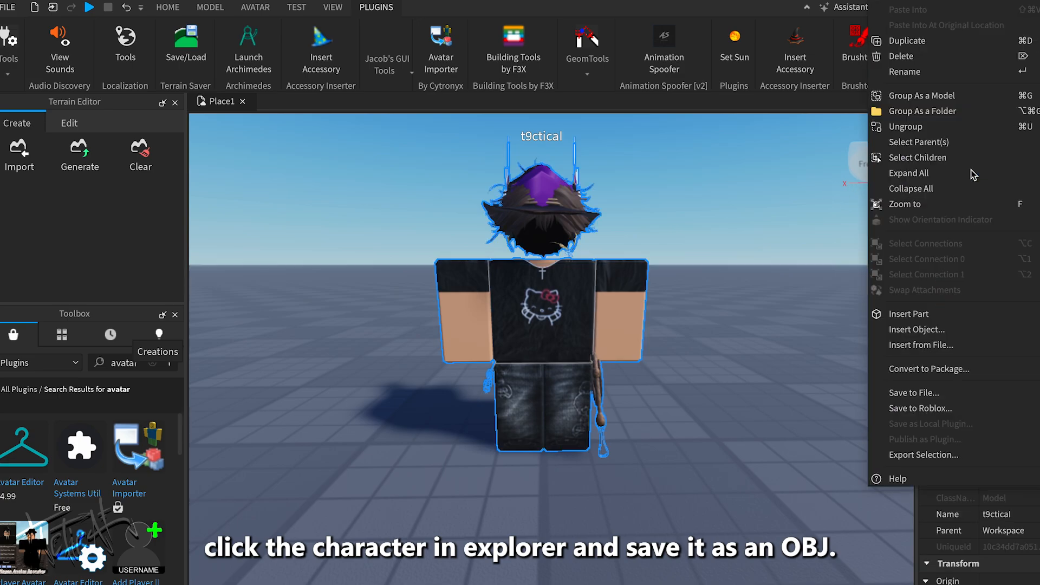
left_click(927, 456)
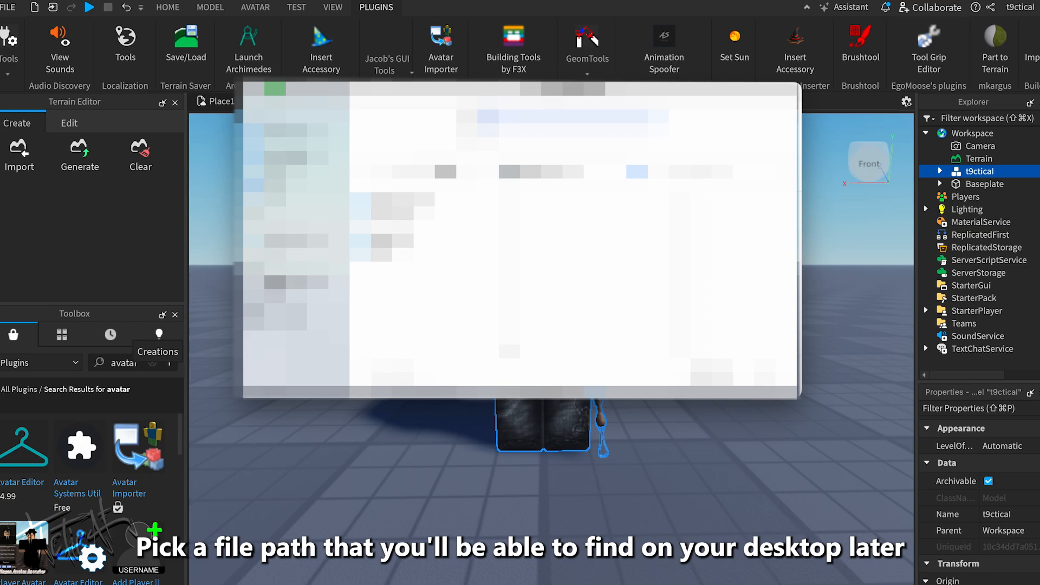
Step: Create new folders to hold the exported avatar and enter a file name for the export
left_click(290, 191)
left_click(392, 372)
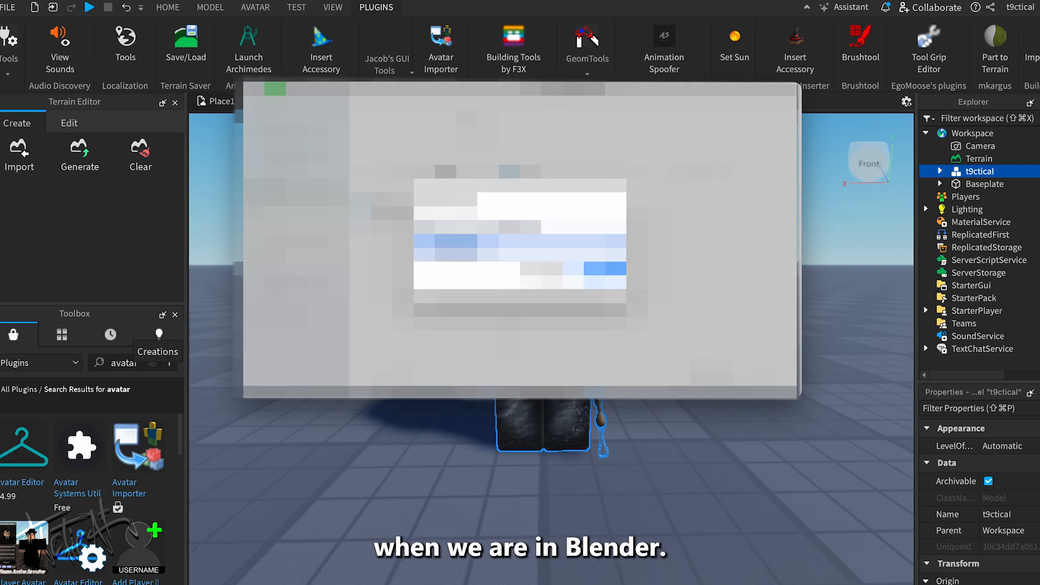
key("Return")
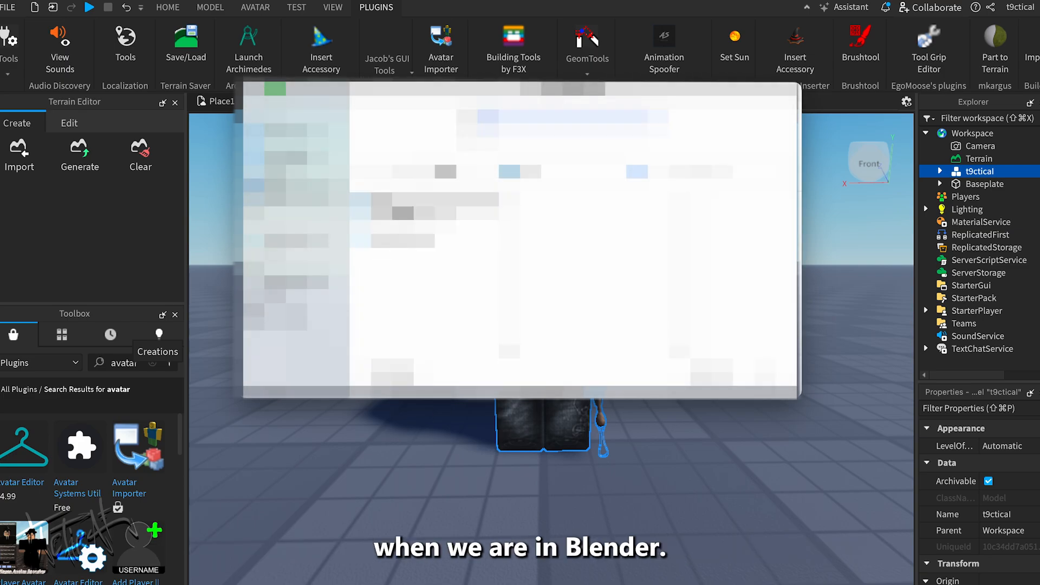
left_click(401, 208)
left_click(410, 374)
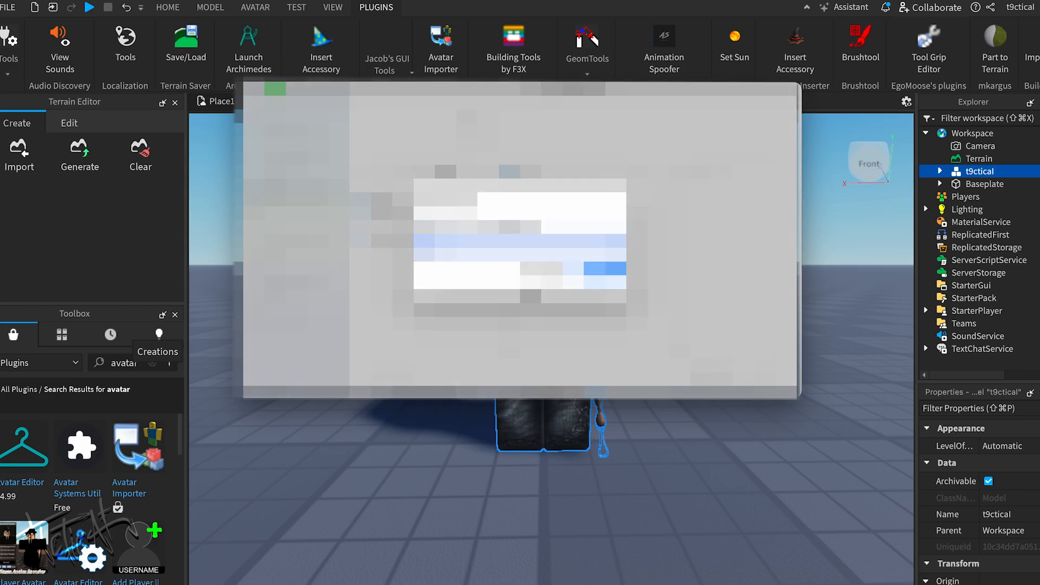
key("Return")
left_click(520, 117)
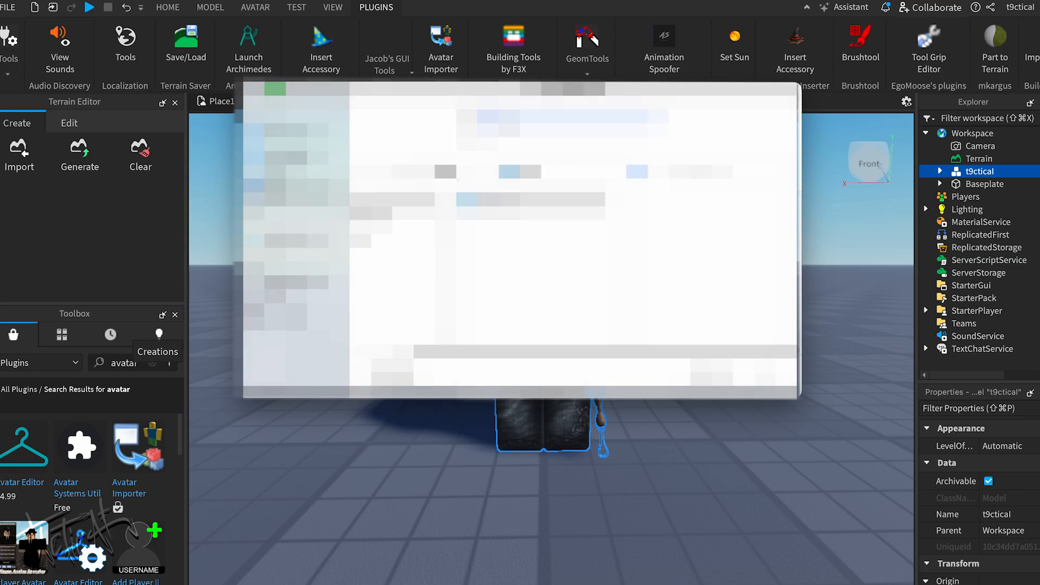
type("t9c")
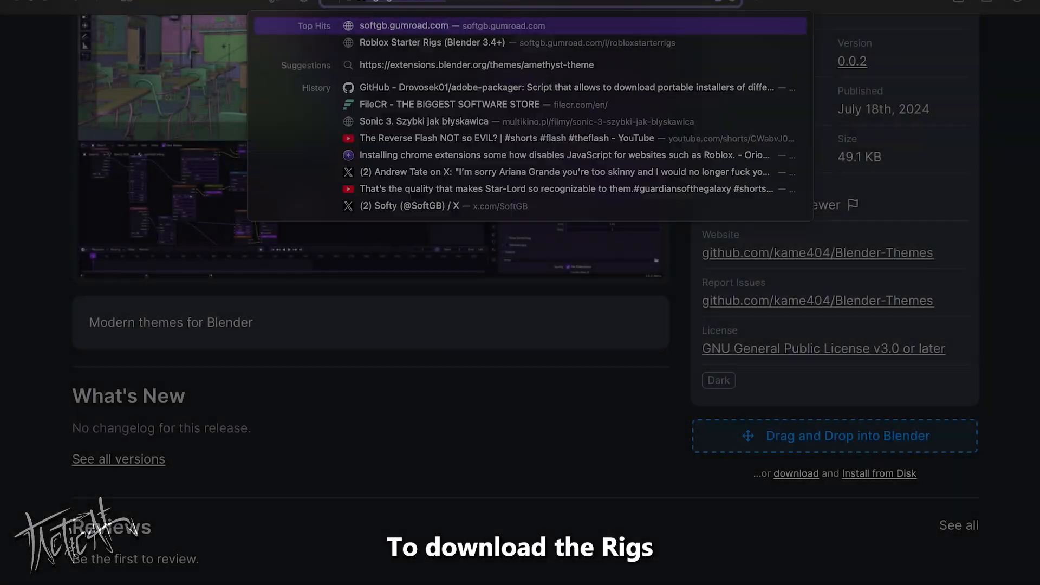
Step: Switch to the browser, search for "softgb starter rigs" and open the Gumroad page for Roblox Starter Rigs (Blender 3.4+)
type("oftgb")
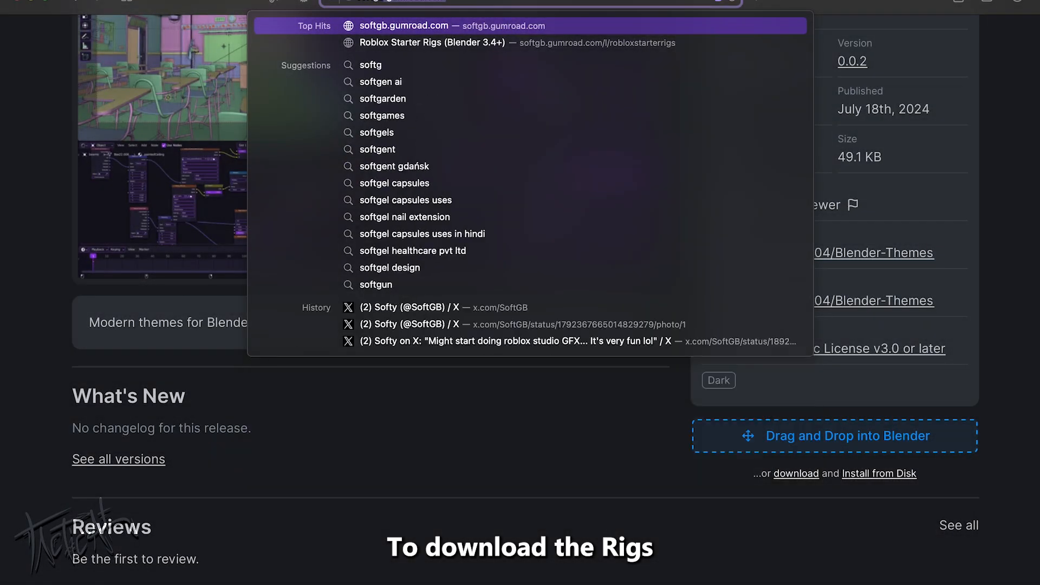
type(" starte")
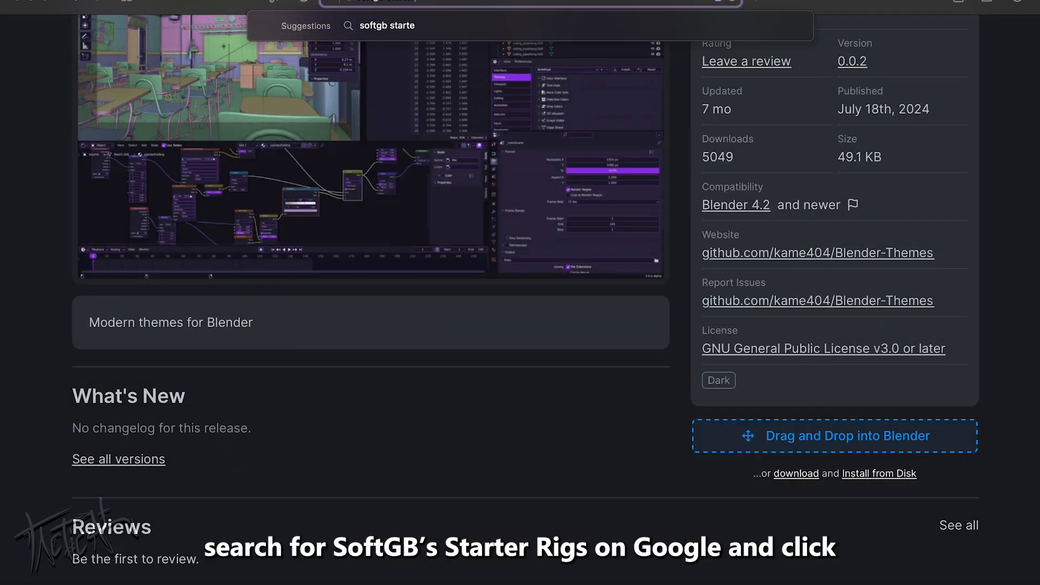
type("r rigs")
key("Return")
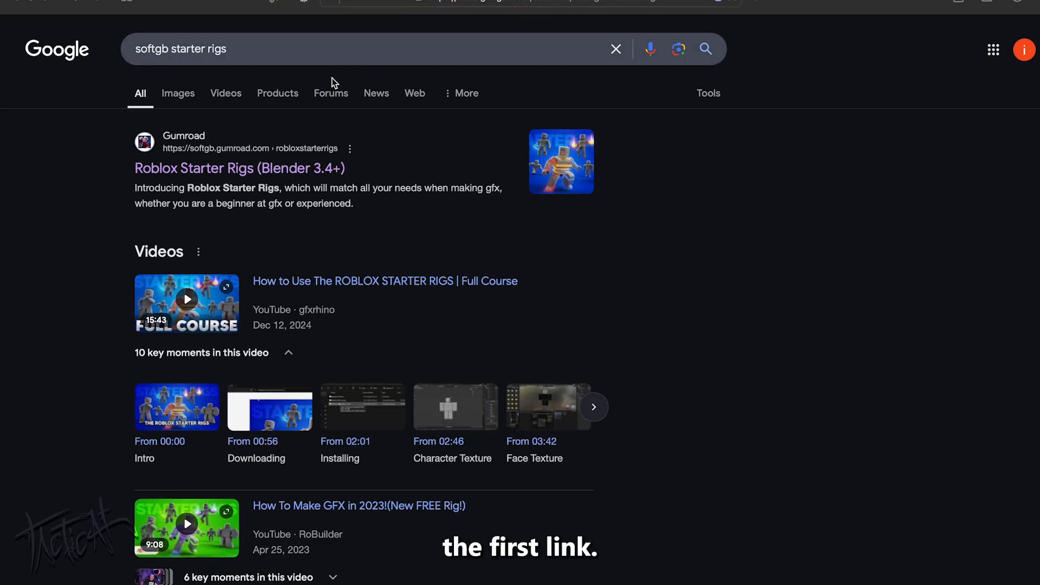
left_click(270, 170)
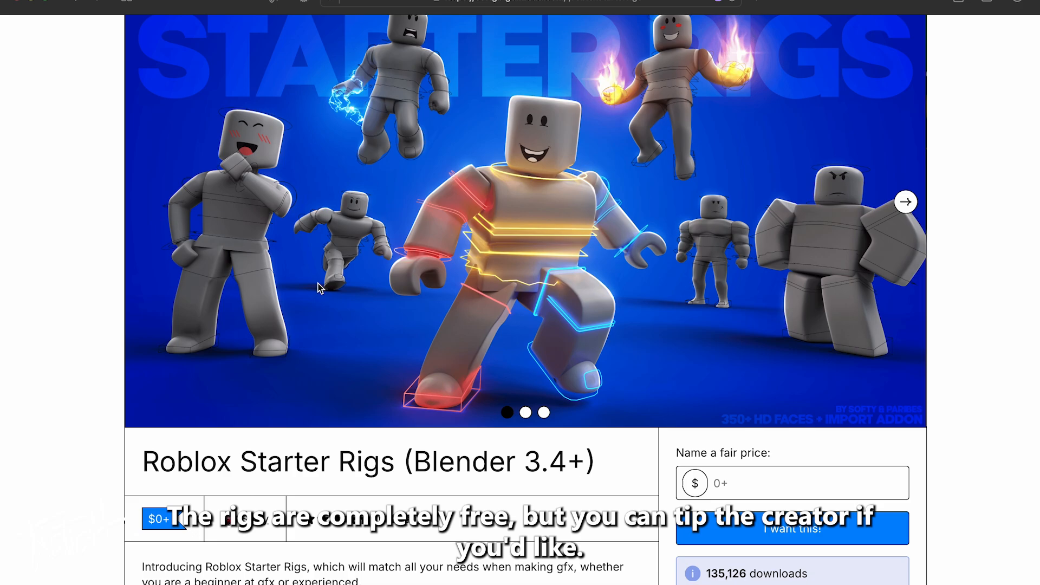
Step: Set the price of the Roblox Starter Rigs to 0 and proceed to checkout
scroll(320, 287, "down", 5)
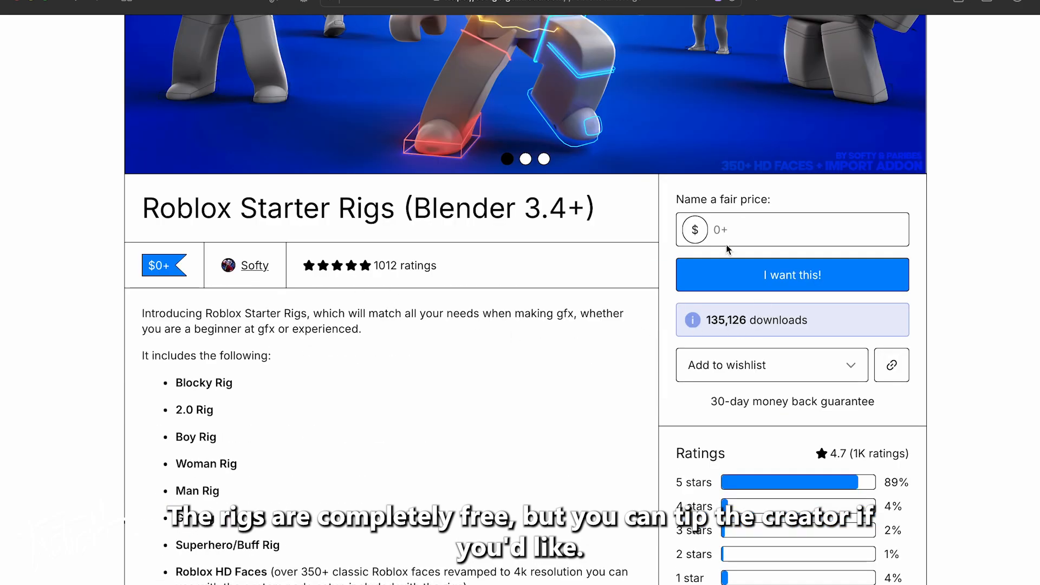
left_click(719, 238)
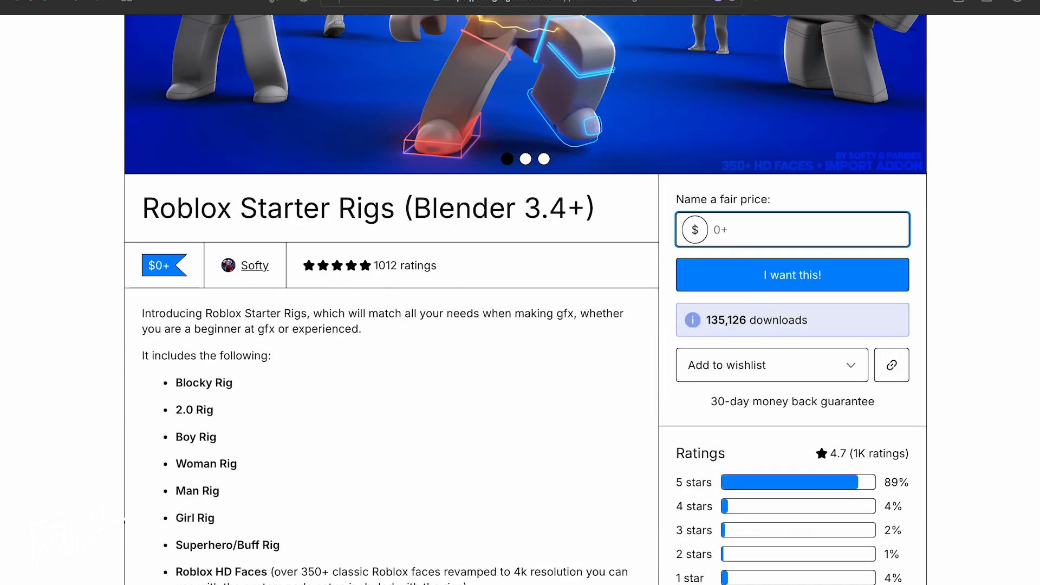
type("0")
key("Return")
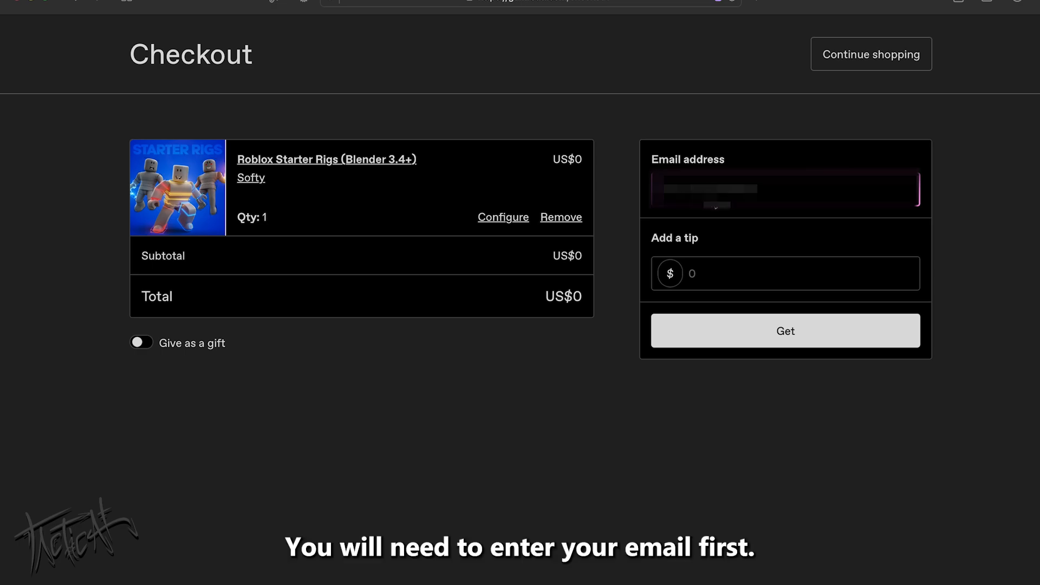
Step: Enter the email address at checkout, leave the tip empty and complete the free order
type("••")
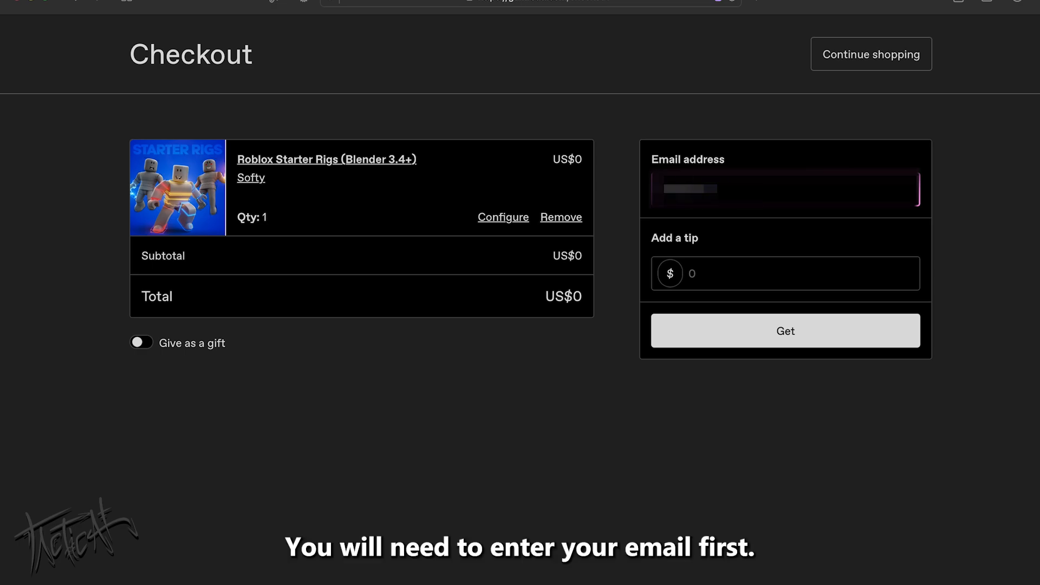
type("•••")
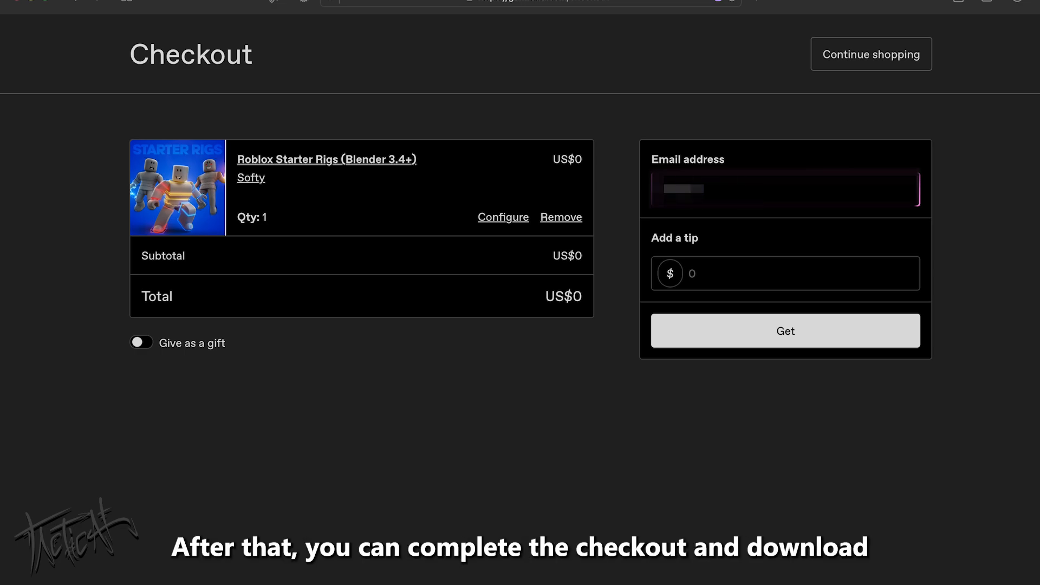
type("••••••")
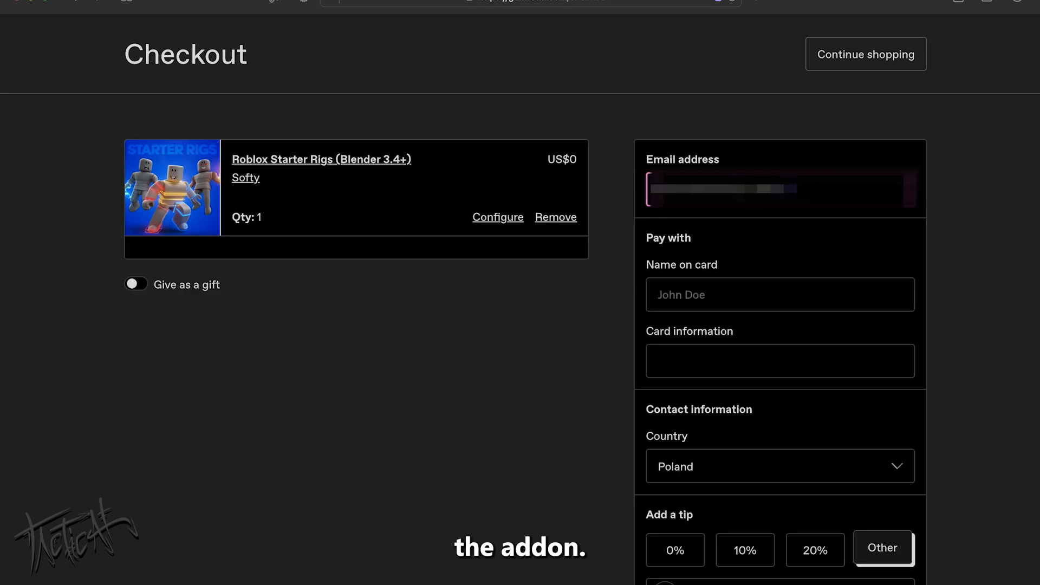
left_click(703, 267)
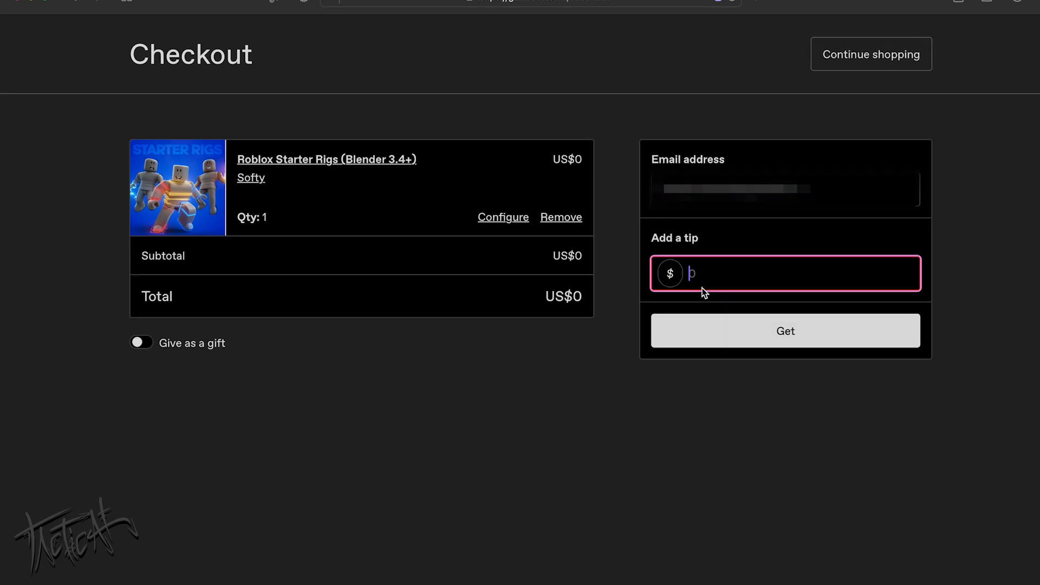
left_click(697, 326)
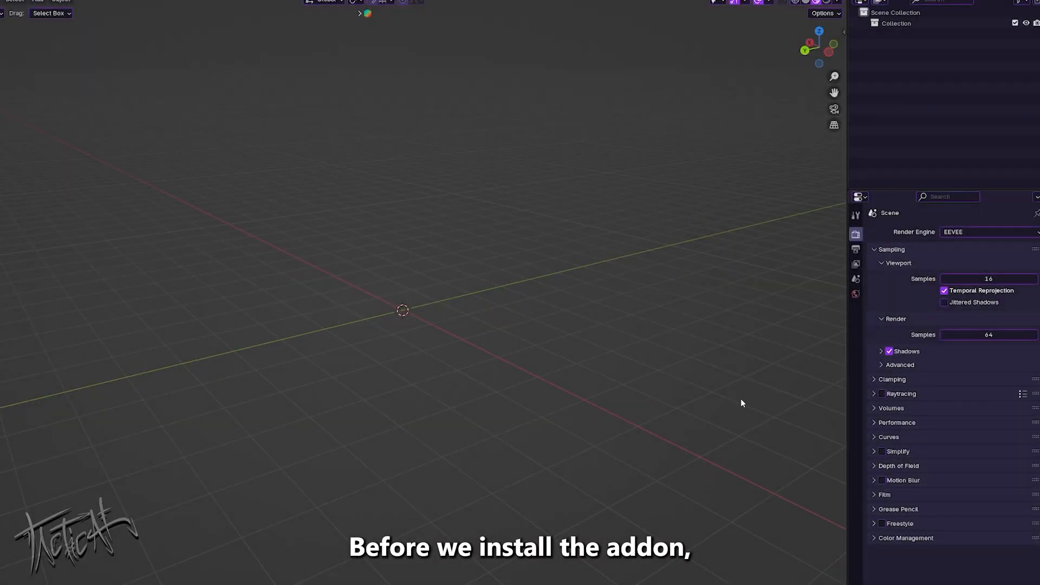
Step: Switch to Blender and look through the available render engines, keeping EEVEE
mouse_move(728, 391)
middle_mouse_down()
mouse_move(771, 385)
mouse_move(714, 380)
middle_mouse_up()
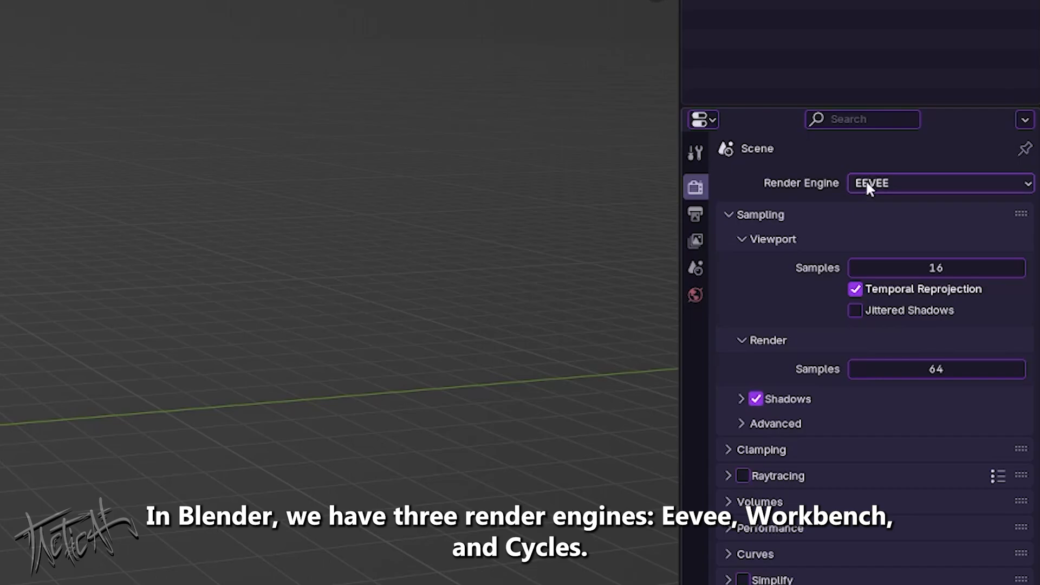
left_click(867, 184)
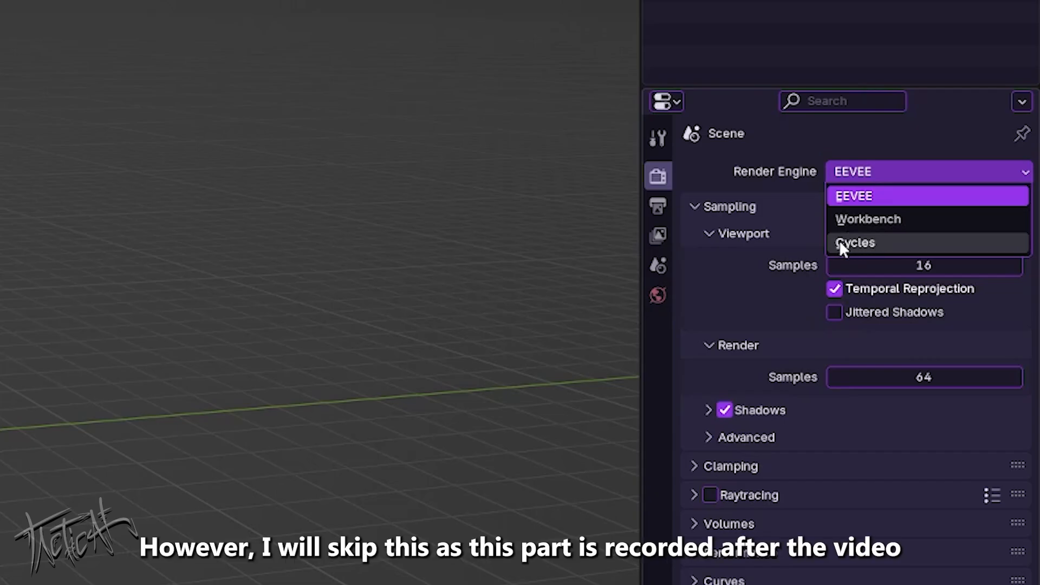
left_click(859, 168)
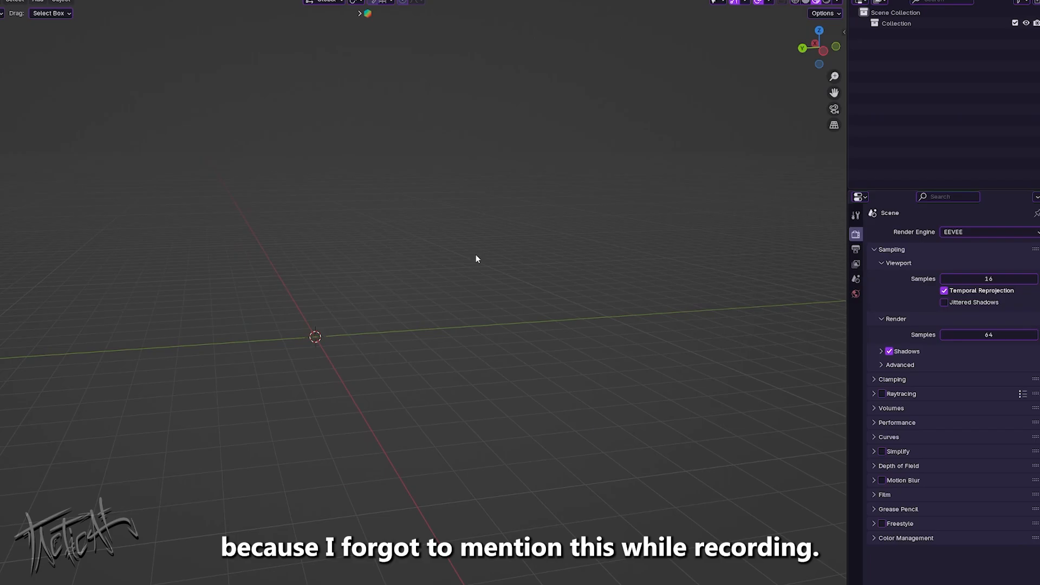
Step: Orbit around the empty scene and fly forward and backward through it with walk/fly navigation
middle_click_drag(476, 259, 569, 314)
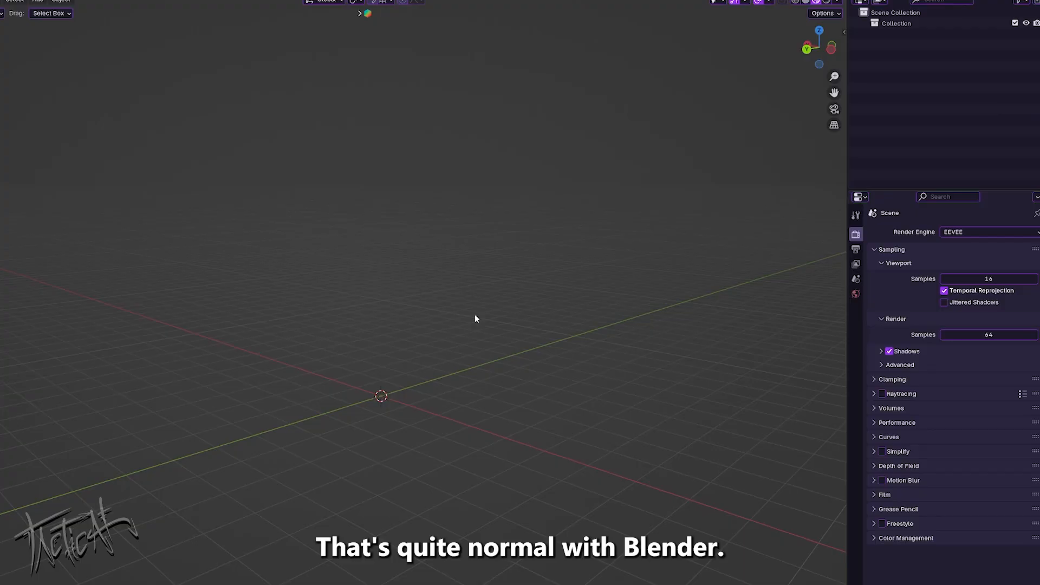
middle_click_drag(474, 312, 590, 337)
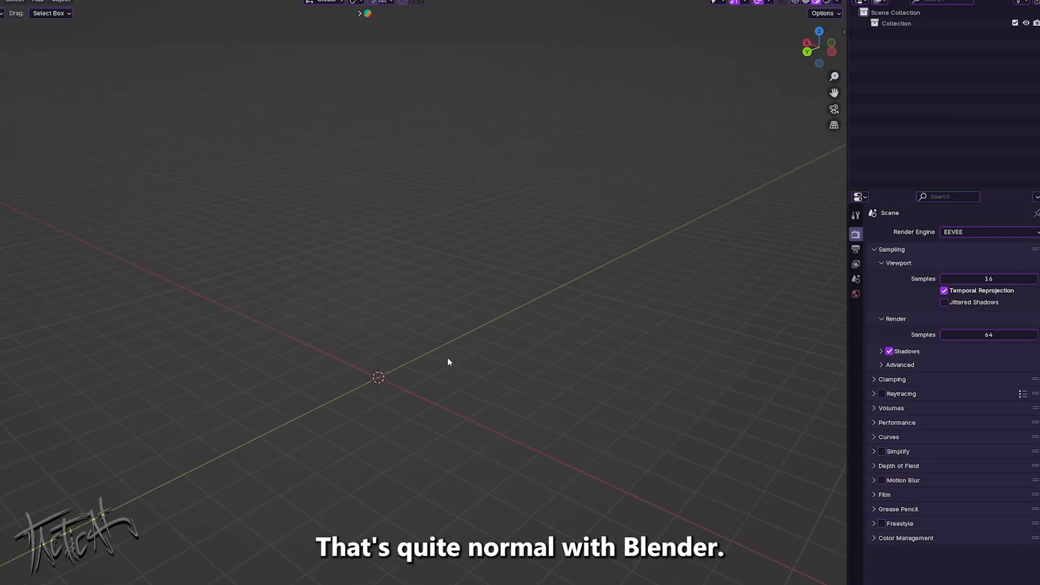
middle_click_drag(448, 358, 392, 364)
middle_click_drag(632, 371, 412, 303)
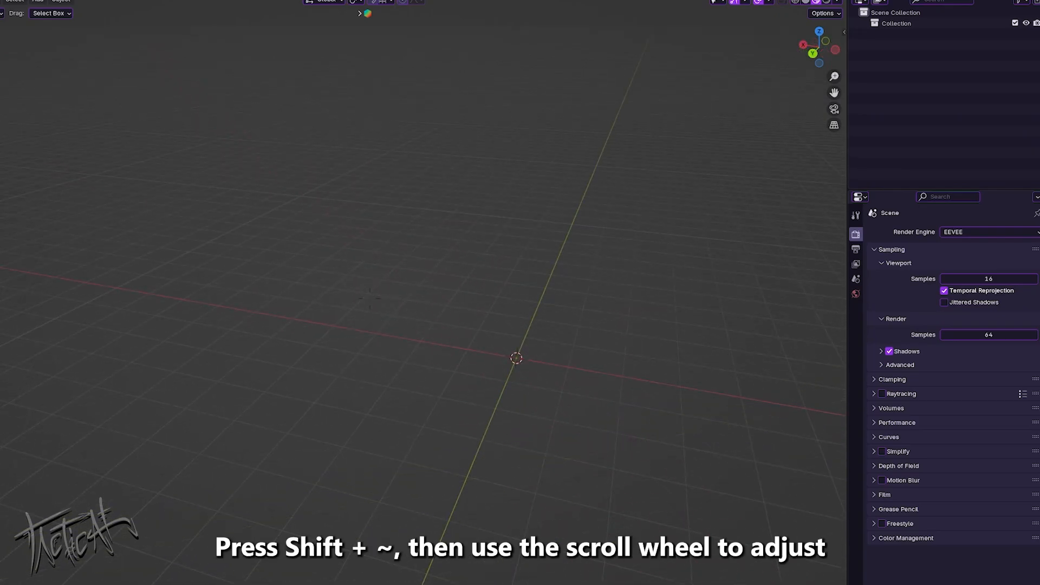
key("shift+grave")
key("w")
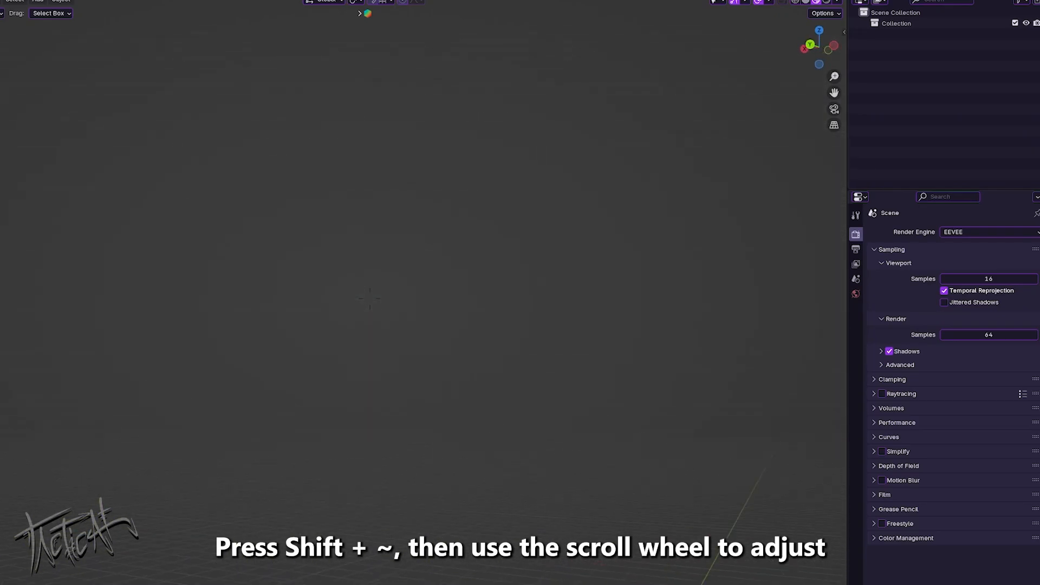
key("s")
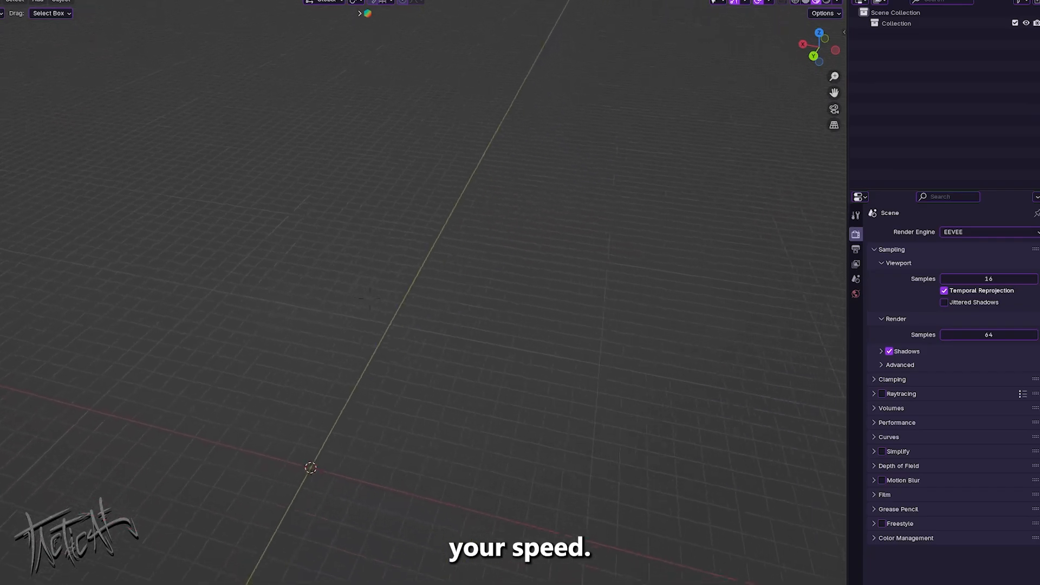
key("w")
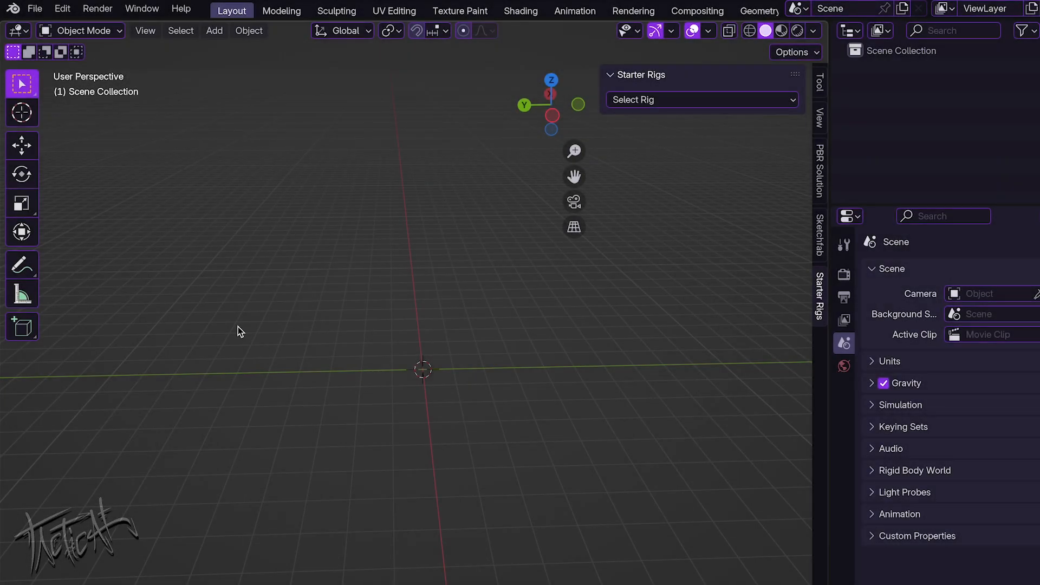
Step: Open the Blender preferences at the add-ons
left_click(63, 13)
left_click(89, 221)
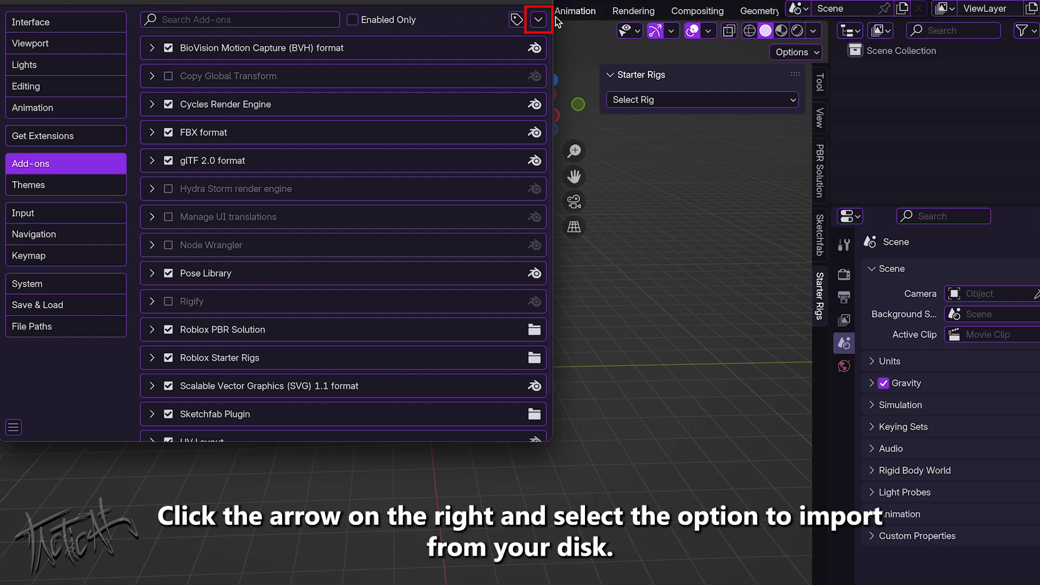
left_click(538, 20)
left_click(492, 62)
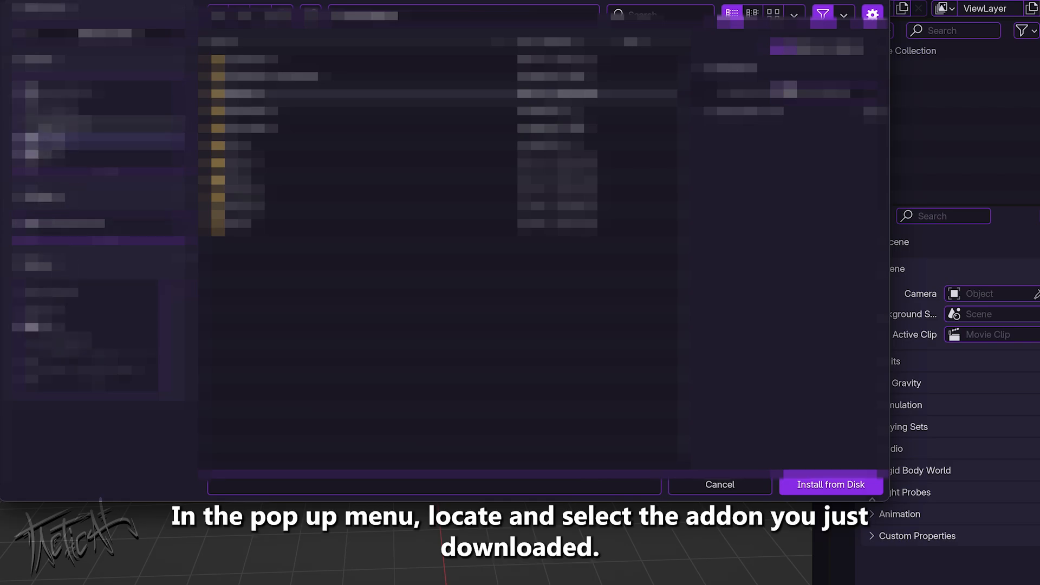
left_click(729, 488)
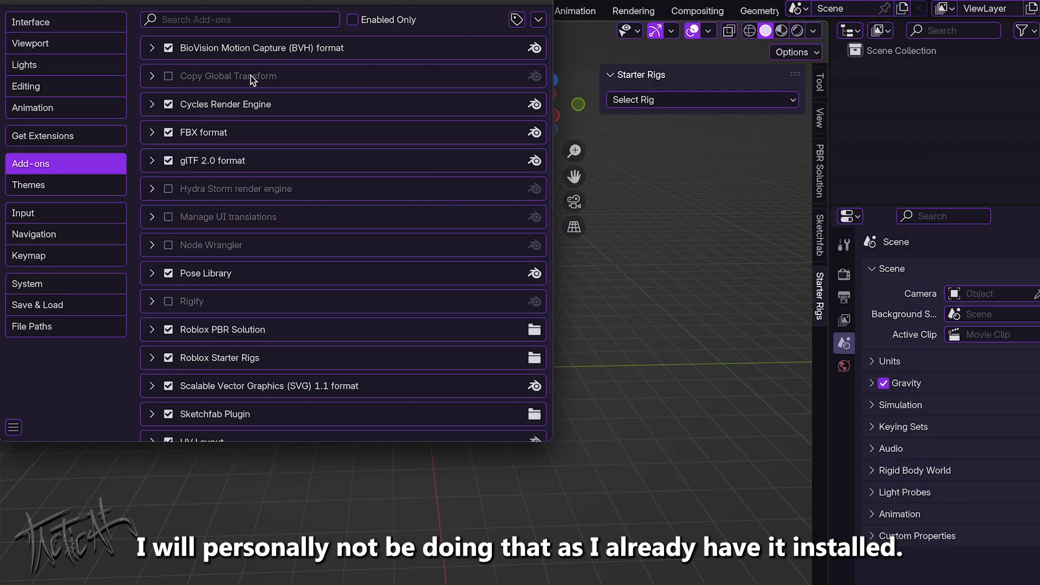
Step: Filter the add-ons by "start", switch Roblox Starter Rigs off and back on, and save the preferences
left_click(194, 20)
type("start")
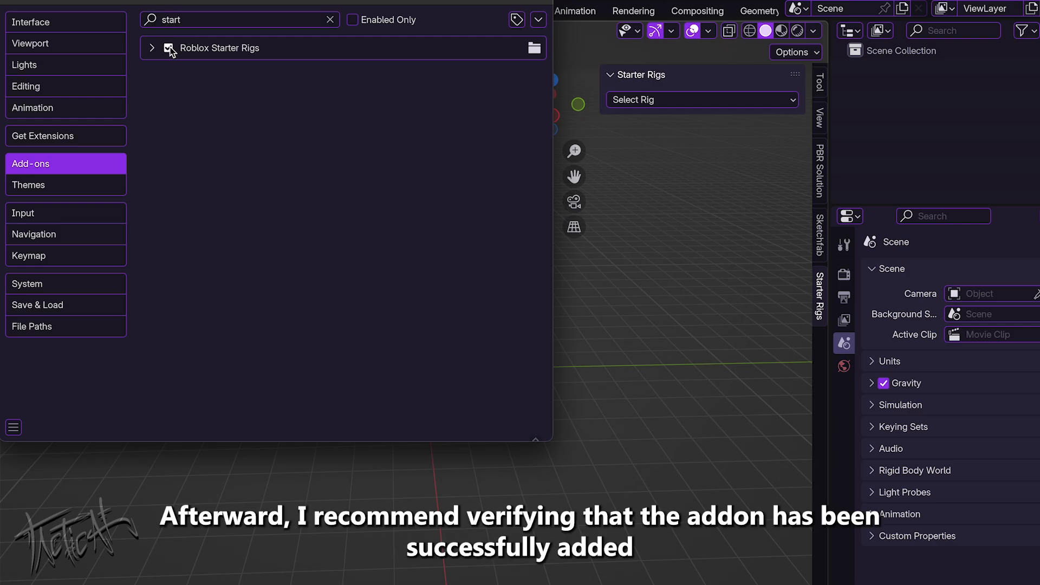
left_click(167, 48)
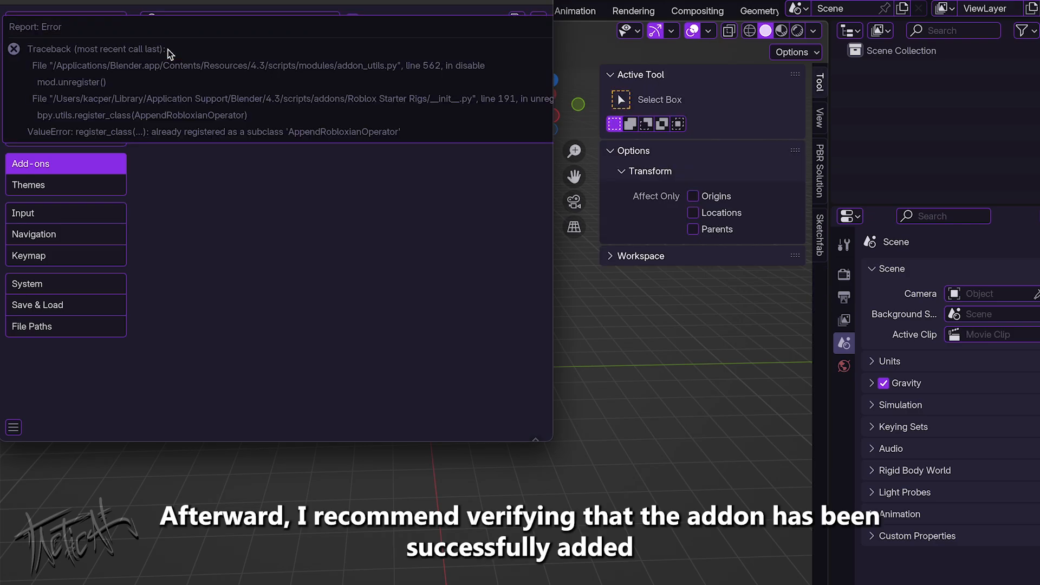
left_click(171, 50)
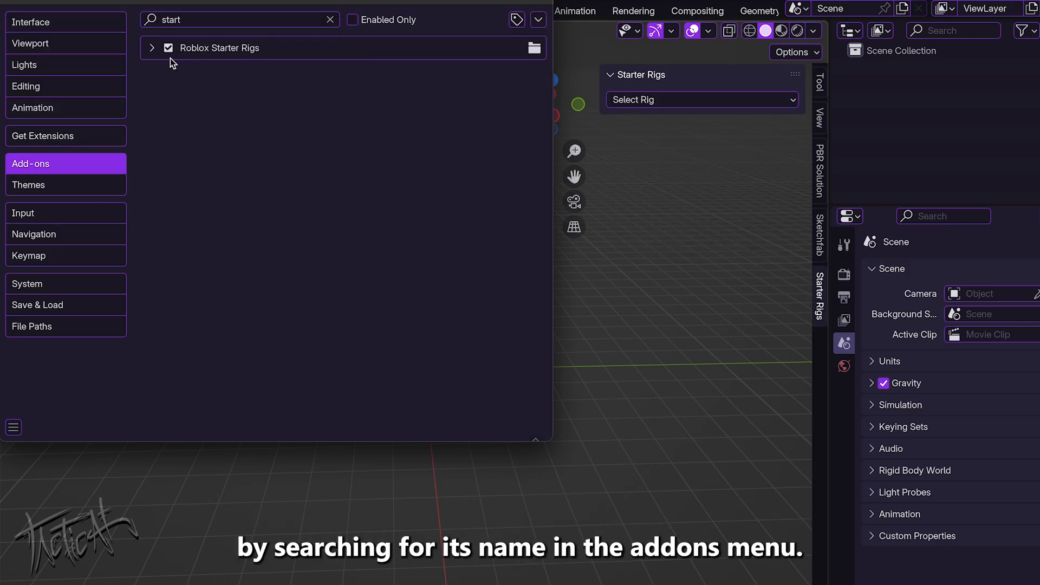
left_click(14, 427)
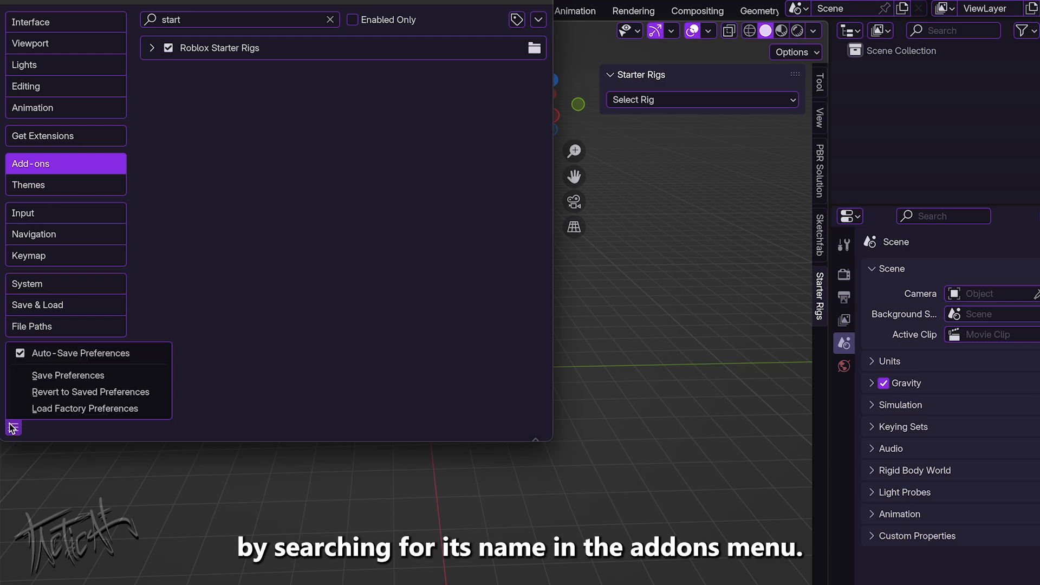
left_click(31, 374)
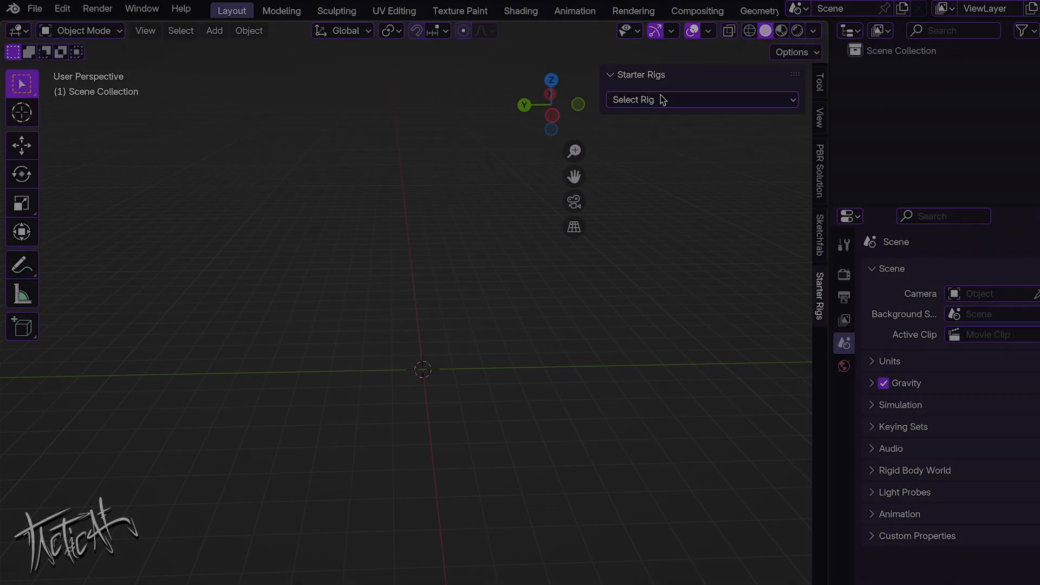
Step: Append the Starter 2.0 Rig to the scene
left_click(661, 99)
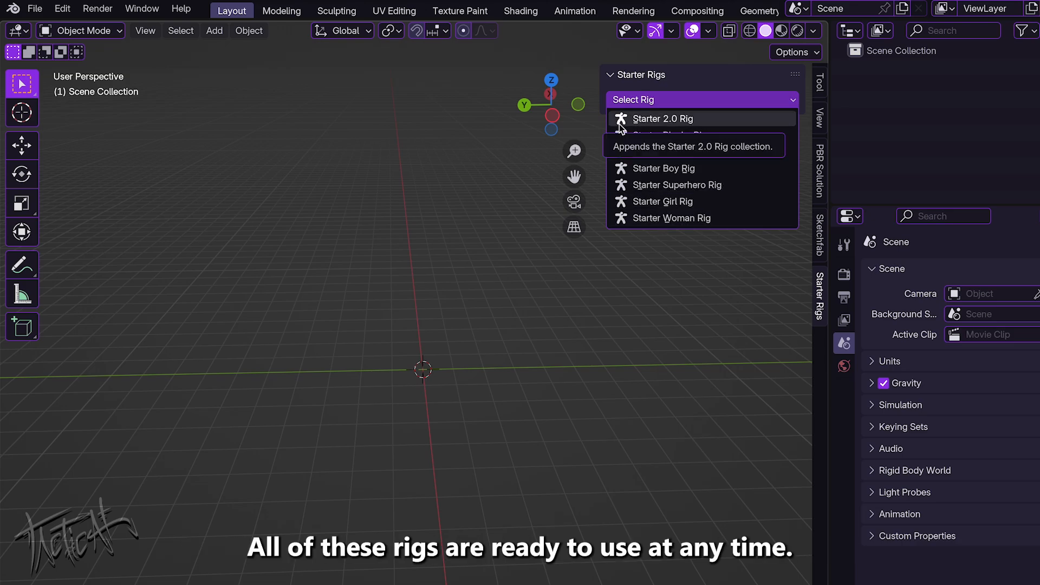
left_click(619, 121)
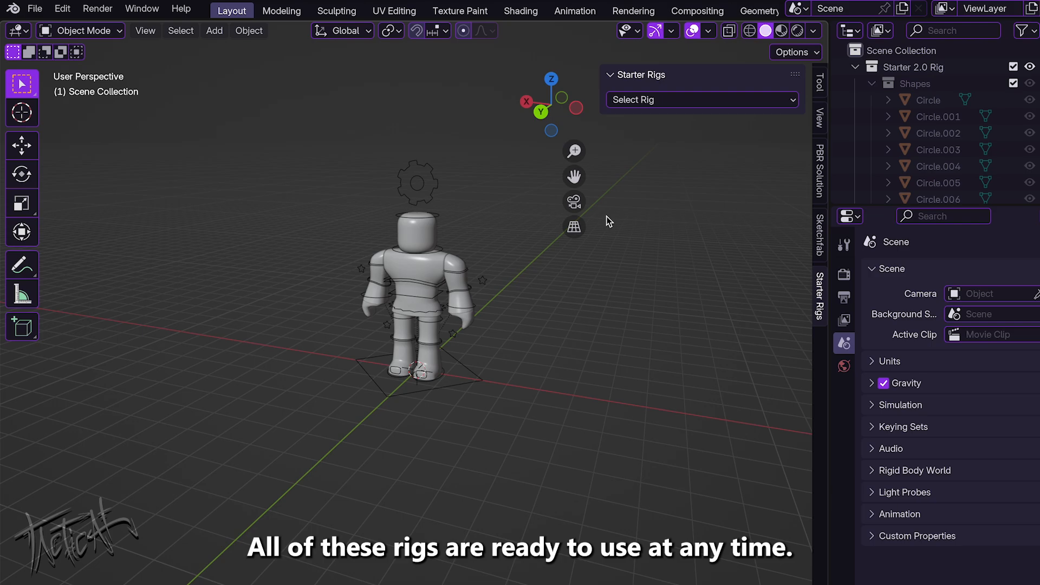
middle_click_drag(531, 203, 504, 247, "shift")
Step: Switch the viewport shading to Material Preview
left_click(782, 31)
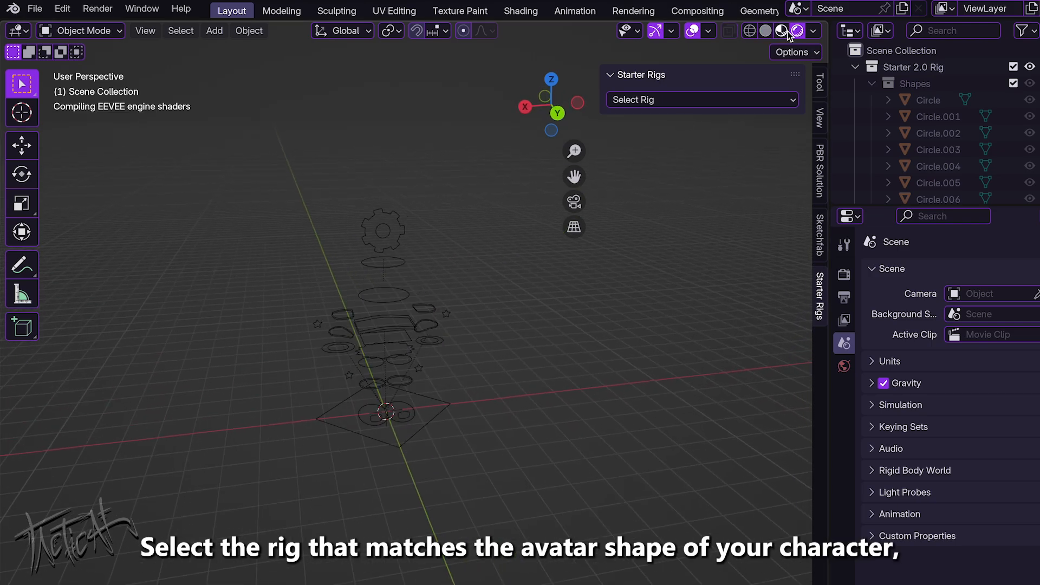
mouse_move(411, 339)
middle_mouse_down("shift")
mouse_move(443, 305)
mouse_move(429, 322)
mouse_move(414, 313)
mouse_move(435, 304)
middle_mouse_up("shift")
scroll(412, 312, "up", 4)
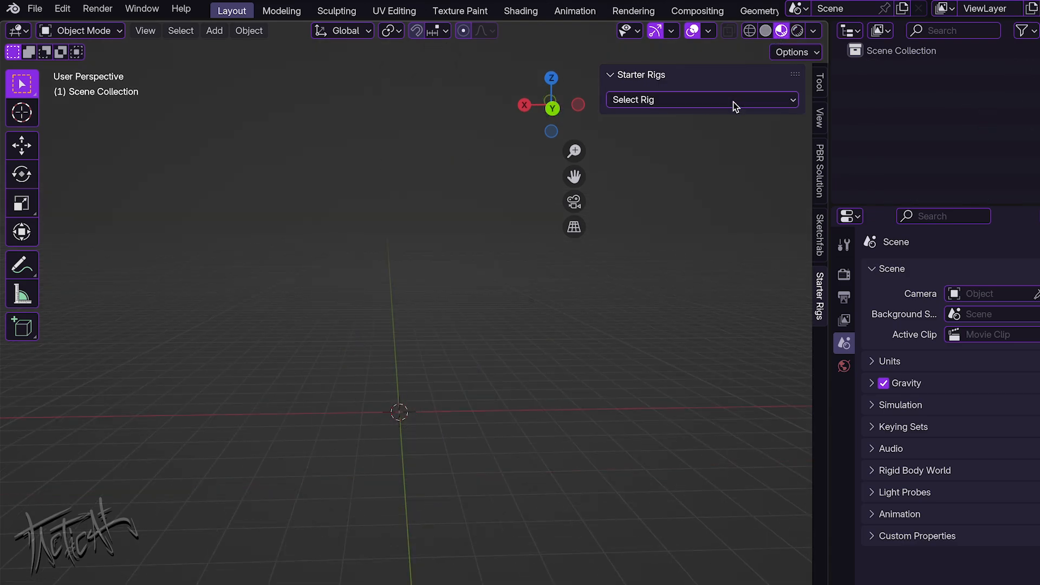
Step: Append the Starter Blocky Rig to the scene and select its head
left_click(733, 103)
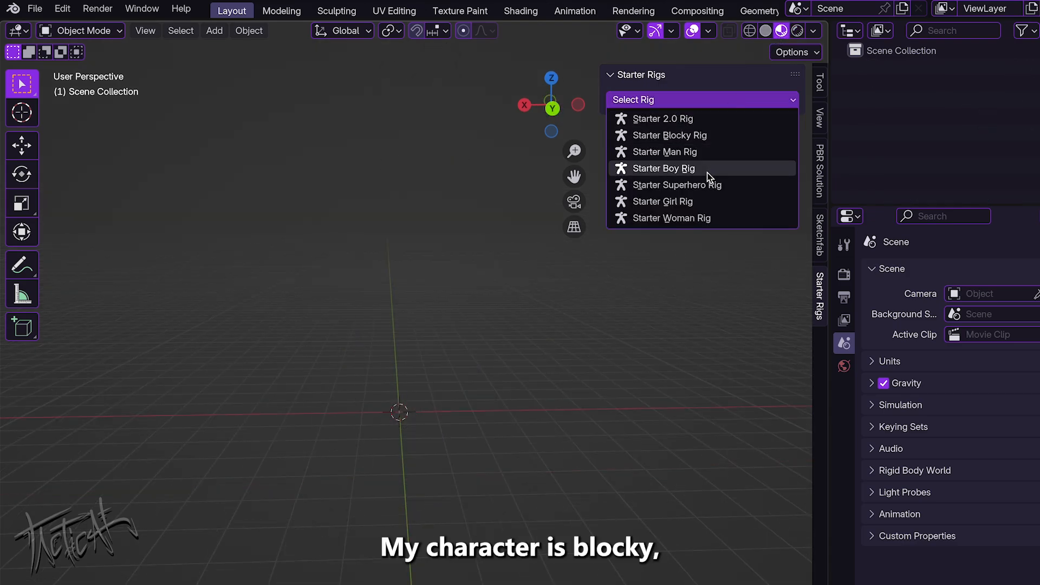
left_click(688, 135)
middle_click_drag(454, 225, 420, 244)
left_click(408, 238)
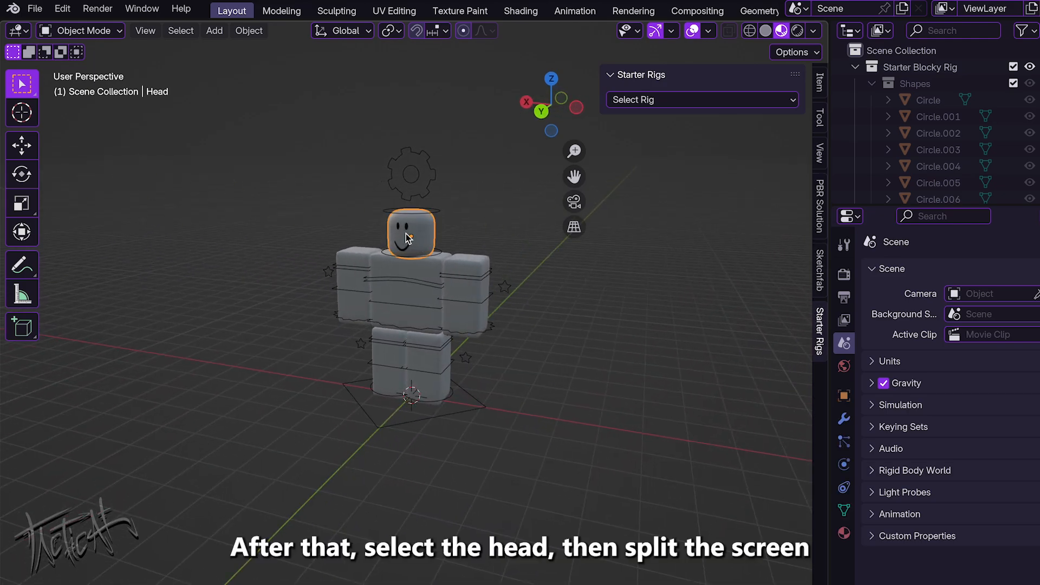
middle_click_drag(358, 261, 409, 231)
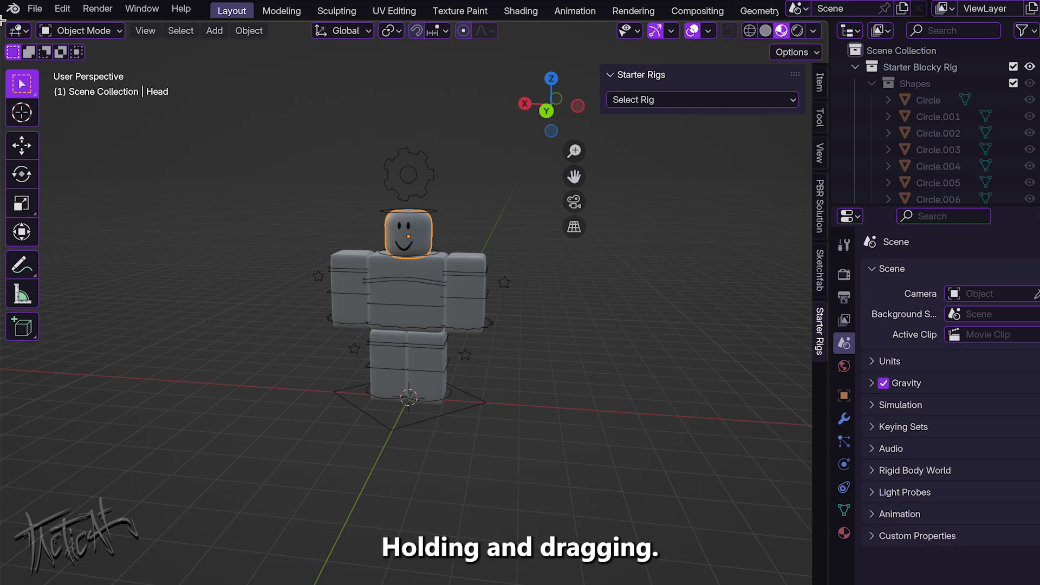
Step: Split the 3D viewport into two side-by-side areas and hide the sidebar in both
left_click_drag(2, 20, 400, 38)
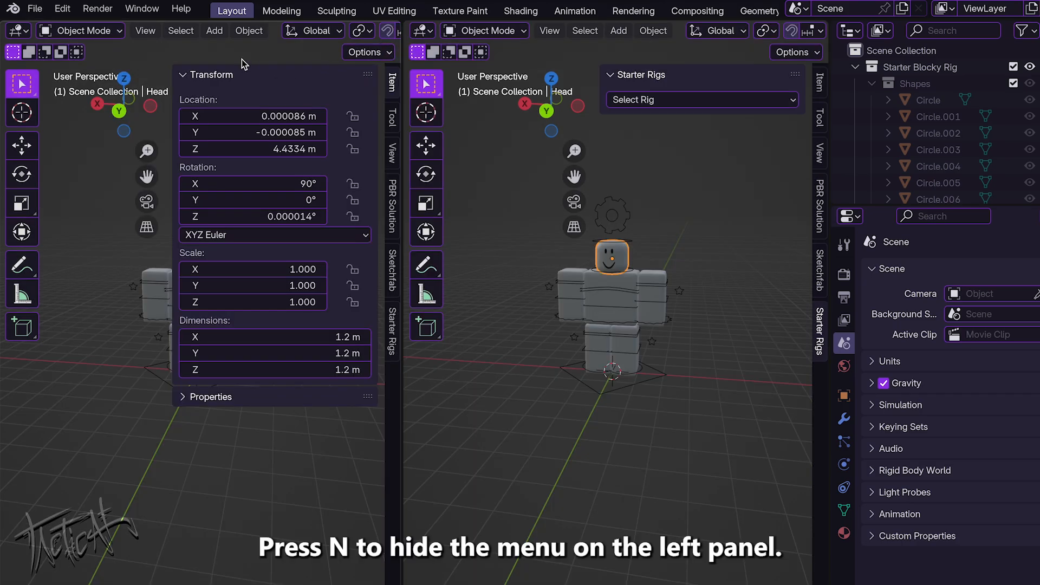
key("n")
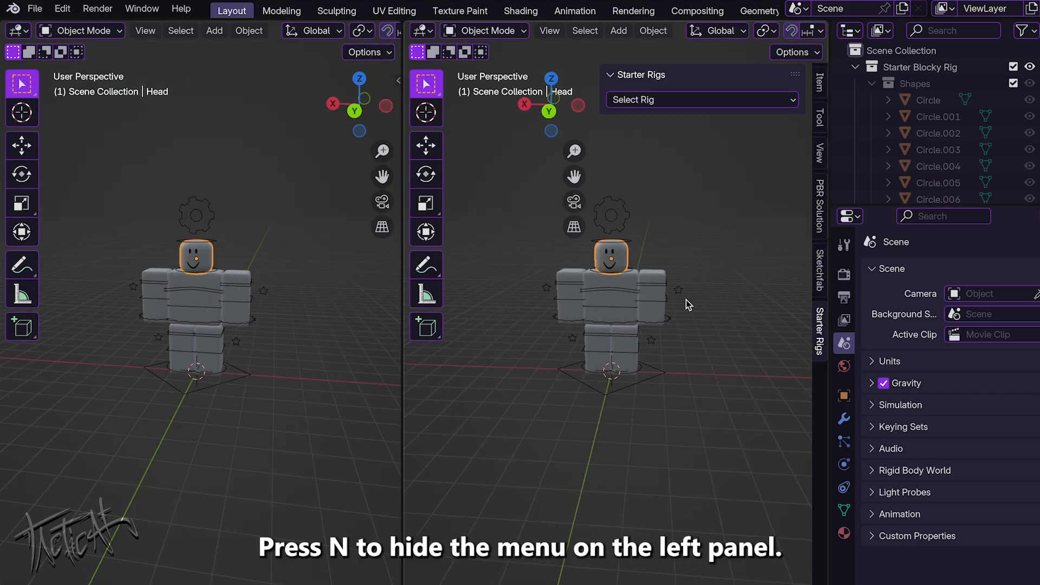
key("n")
middle_click_drag(692, 302, 667, 301)
left_click(423, 30)
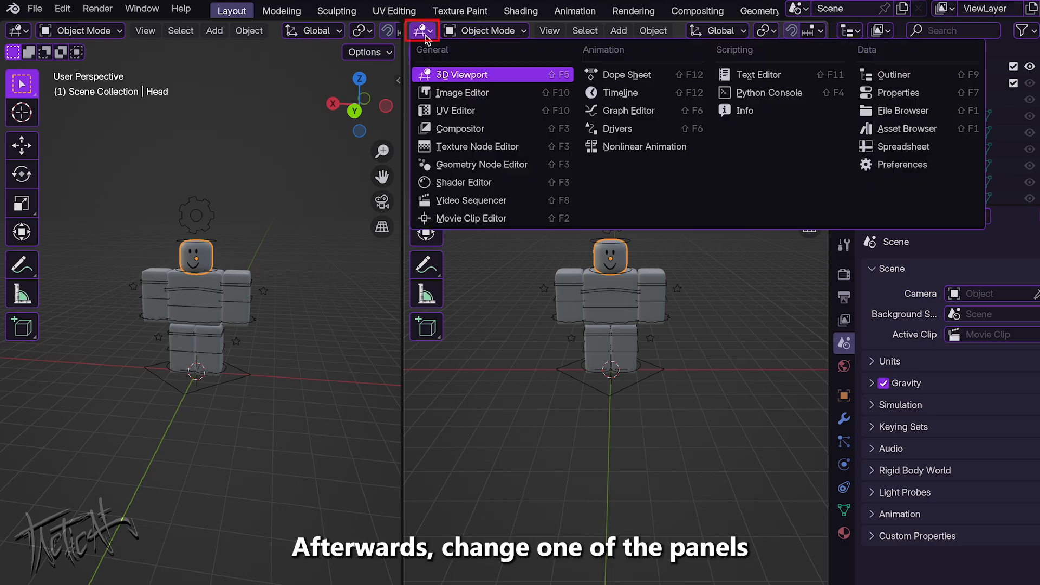
left_click(445, 180)
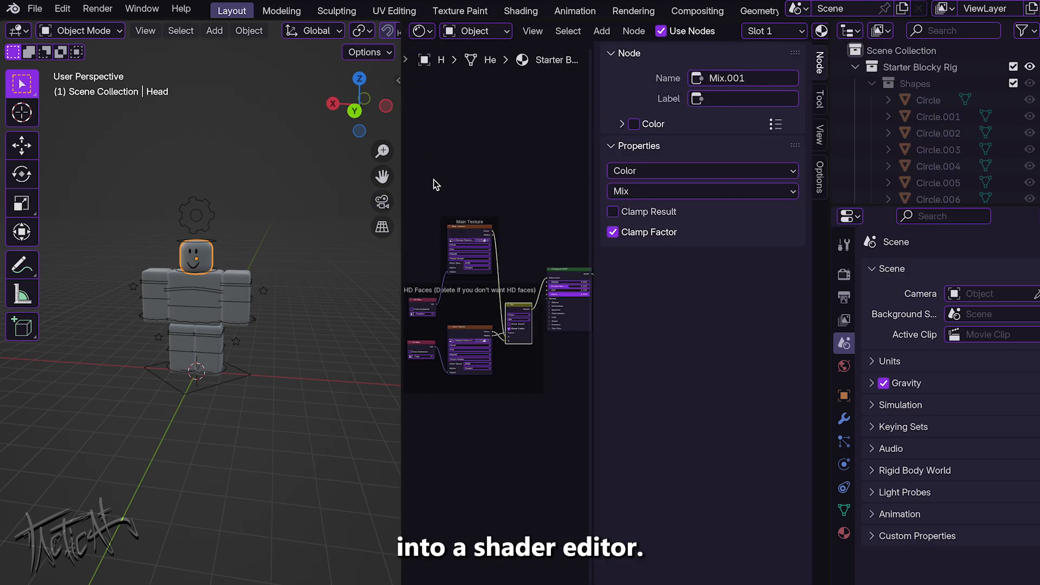
left_click(423, 30)
left_click(436, 74)
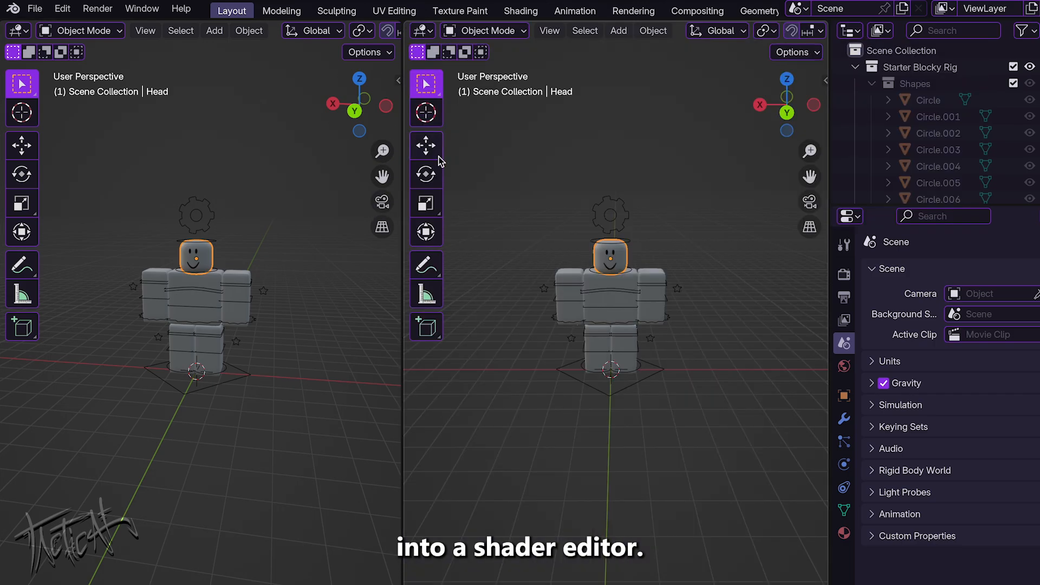
Step: Change the first of the two side-by-side viewports into a Shader Editor and hide its sidebar
left_click(18, 31)
left_click(60, 182)
key("n")
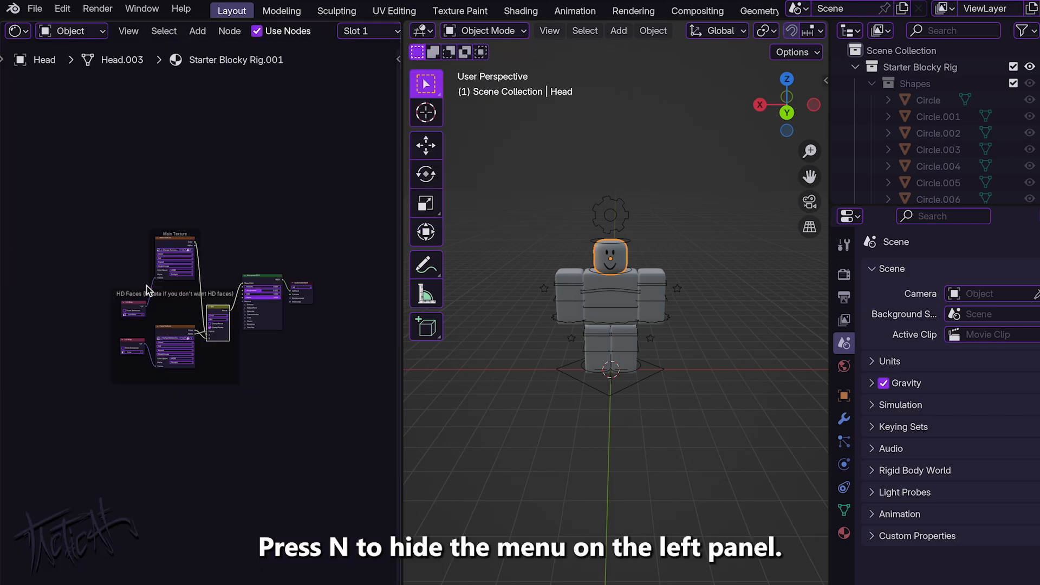
Step: Examine the head material's node tree, especially the nodes inside the HD Faces frame and their links
scroll(150, 282, "up", 3)
scroll(146, 287, "up", 2)
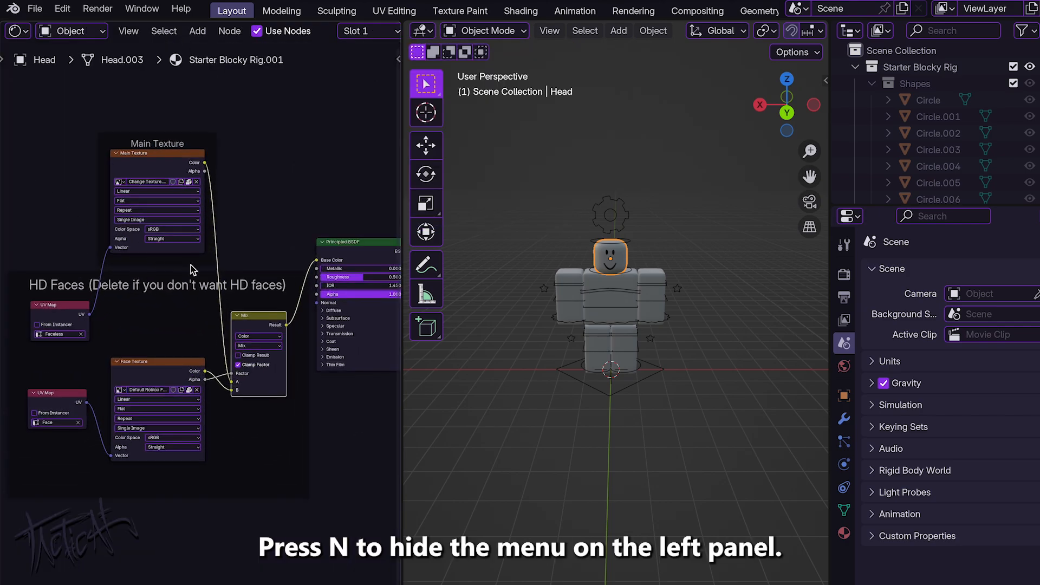
middle_click_drag(166, 295, 290, 160)
scroll(200, 175, "up", 5)
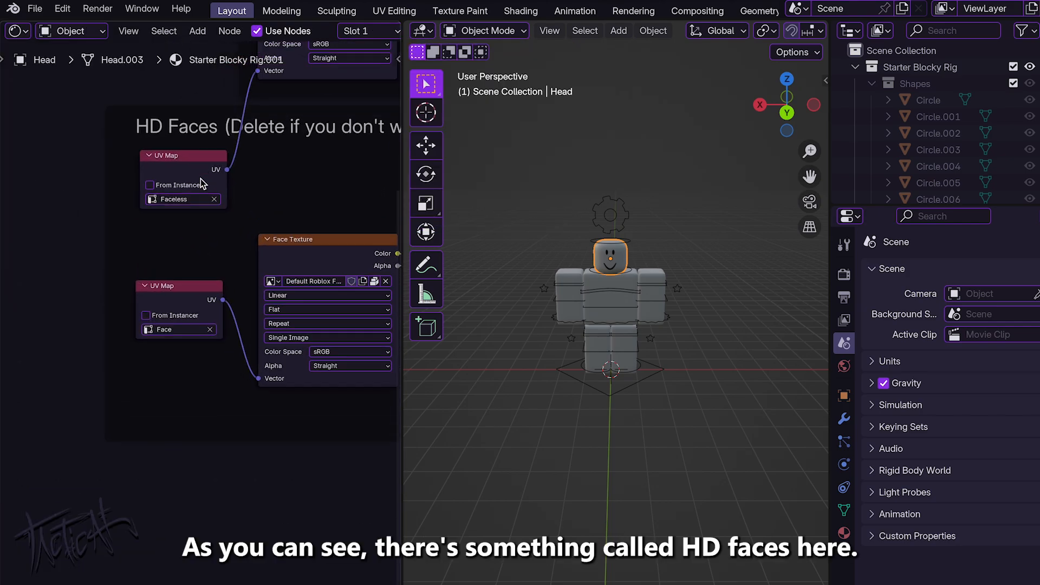
middle_click_drag(205, 173, 172, 299)
scroll(206, 287, "down", 5)
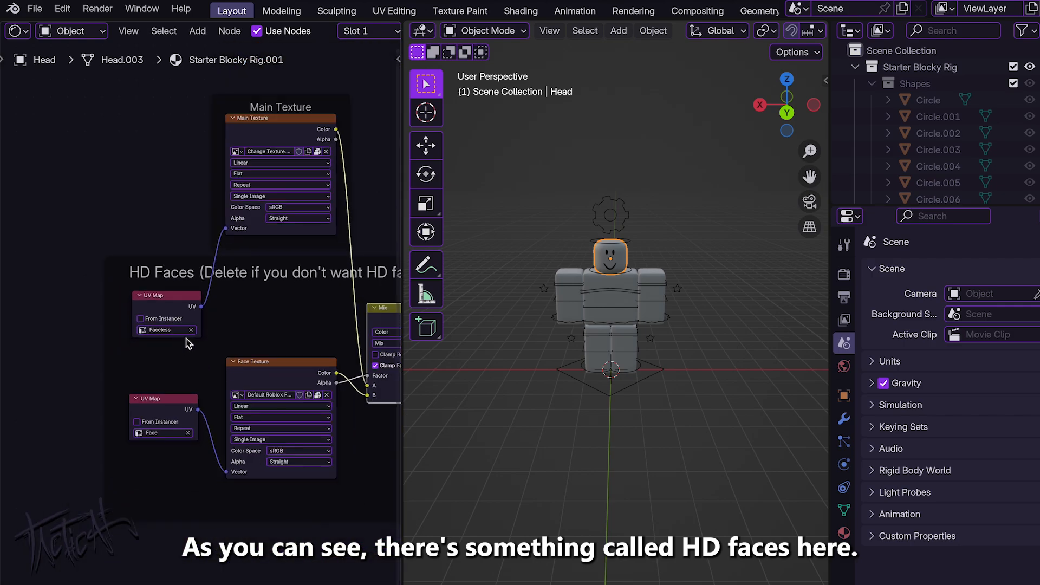
middle_click_drag(254, 328, 84, 239)
scroll(178, 259, "up", 3)
middle_click_drag(178, 259, 365, 284)
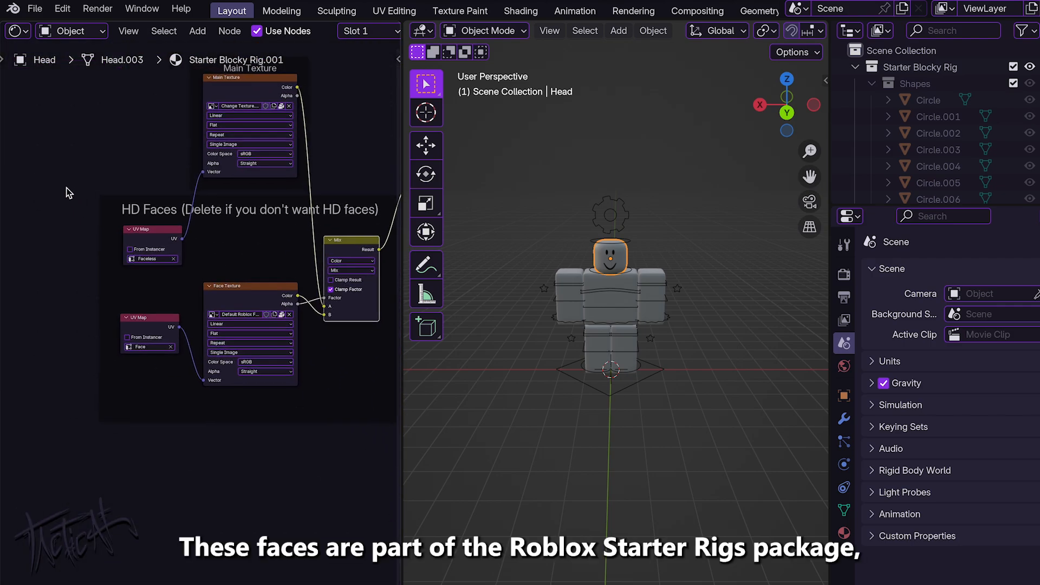
left_click_drag(65, 188, 346, 421)
left_click(335, 421)
left_click(329, 431)
middle_click_drag(324, 398, 279, 378)
scroll(280, 377, "down", 1)
scroll(281, 383, "down", 1)
left_click_drag(77, 209, 269, 413)
scroll(263, 366, "up", 4)
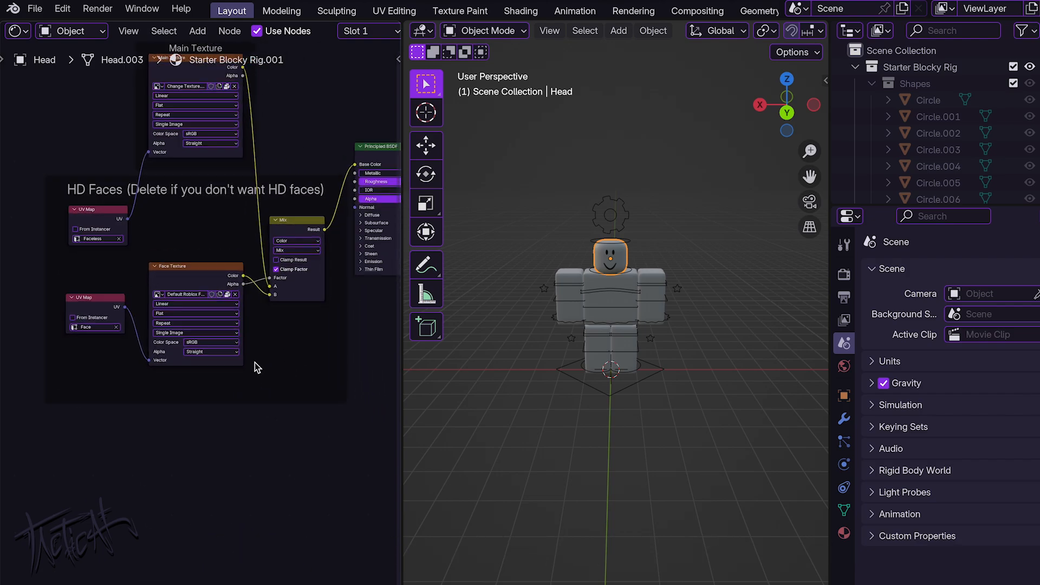
Step: Try the head without the image in the Face Texture node, and undo the removal
scroll(644, 330, "up", 4)
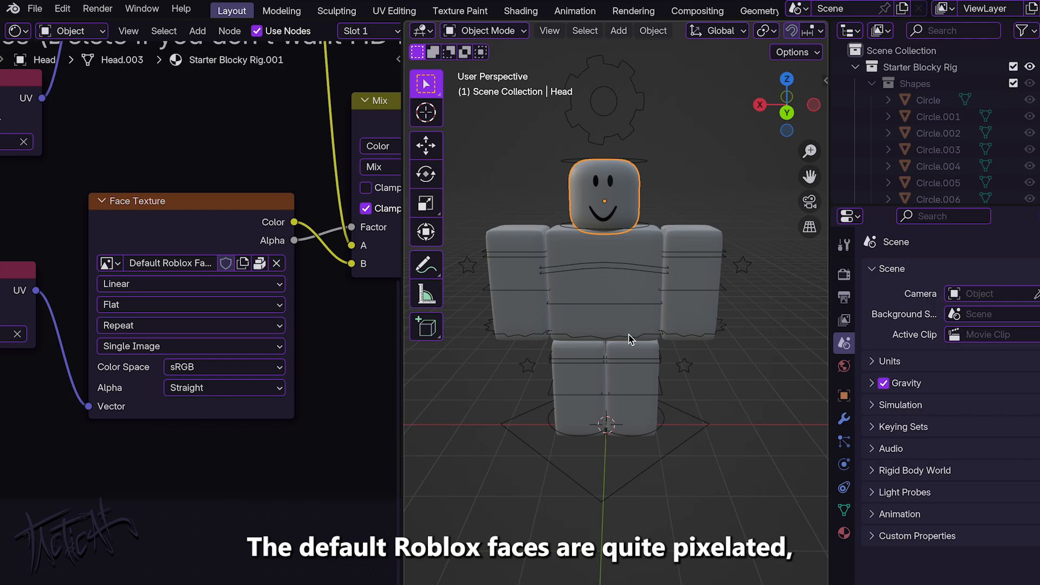
middle_click_drag(628, 339, 626, 382, "shift")
left_click(277, 263)
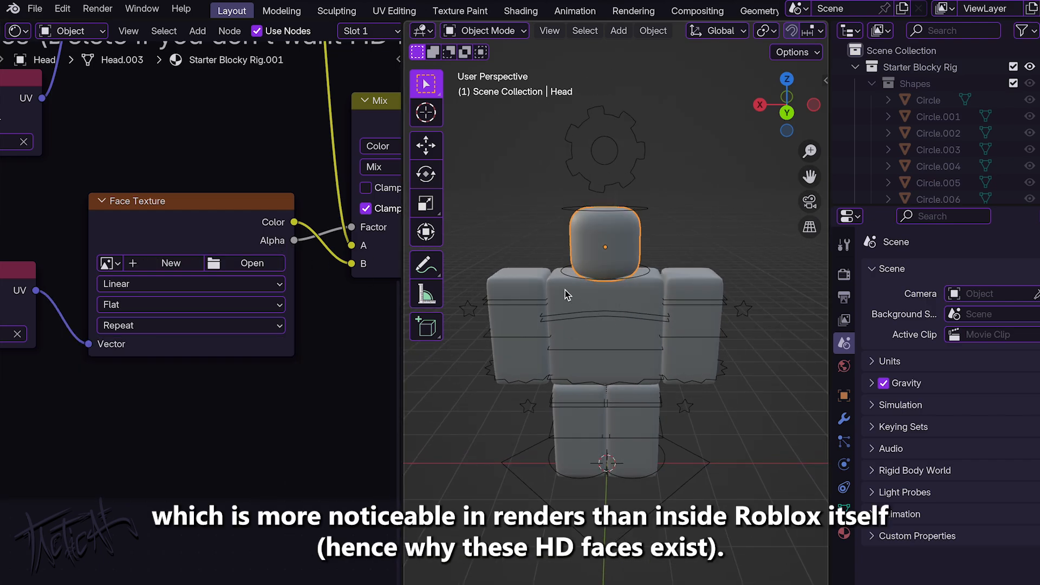
middle_click_drag(566, 294, 620, 282)
key("ctrl+z")
Step: Delete the HD Faces frame together with its UV Map, Face Texture and Mix nodes
scroll(202, 304, "down", 4)
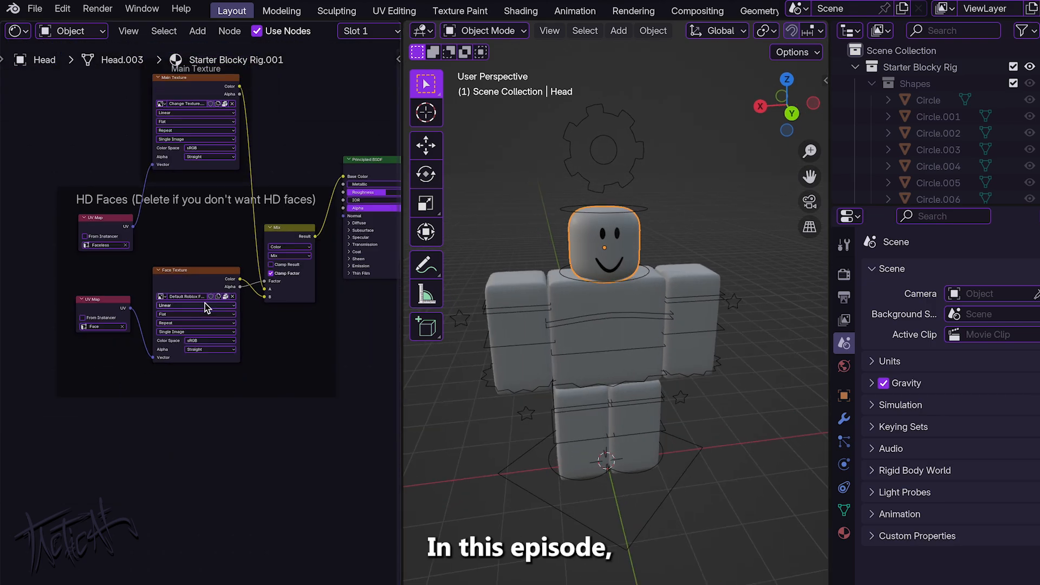
scroll(205, 303, "down", 2)
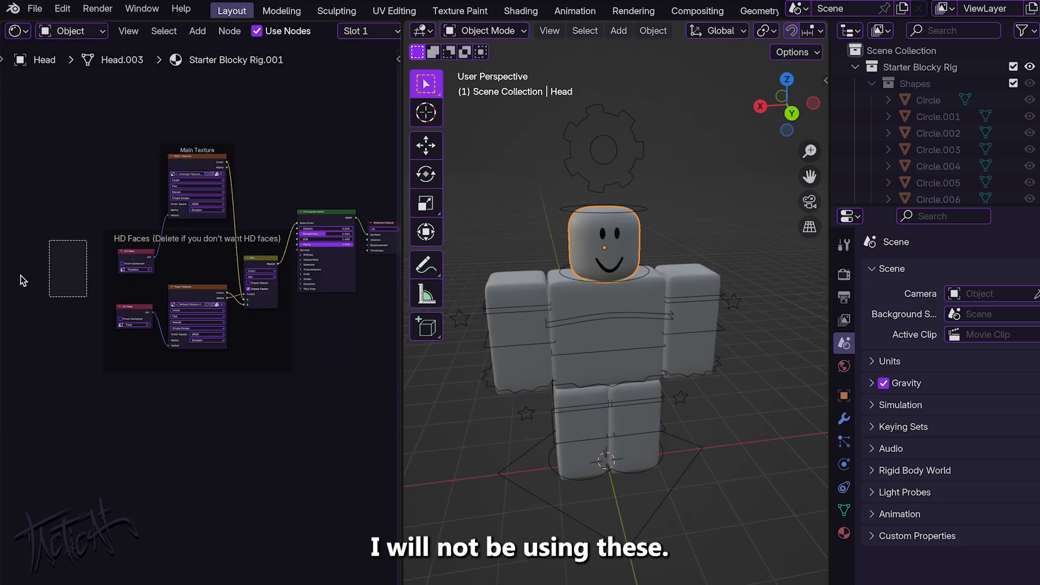
left_click_drag(63, 243, 289, 382)
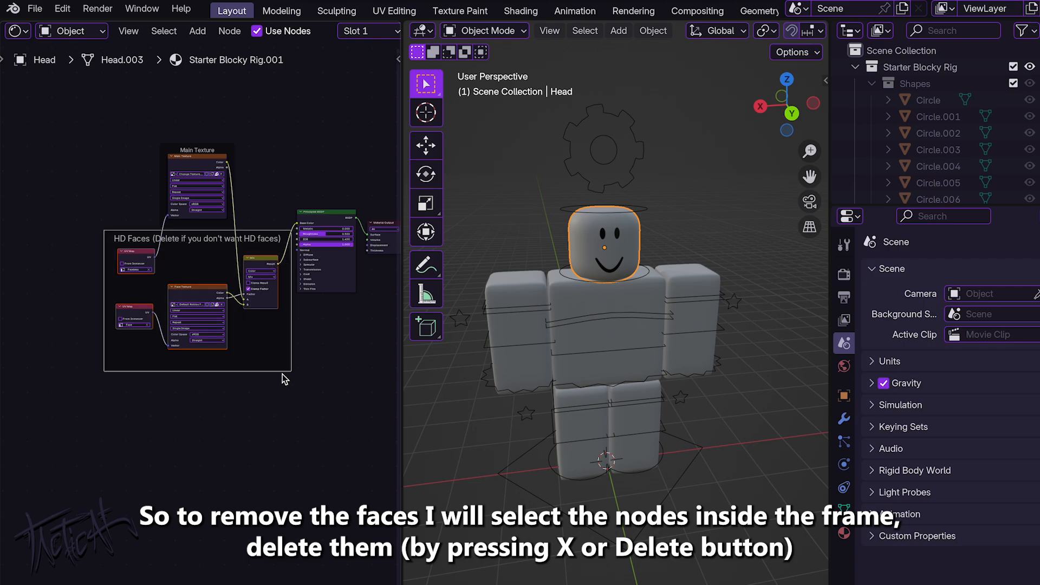
key("x")
Step: Connect the Main Texture node's Color output to the Base Color input of the Principled BSDF
middle_click_drag(232, 236, 133, 341)
scroll(133, 341, "up", 5)
middle_click_drag(128, 288, 103, 279)
scroll(103, 279, "up", 3)
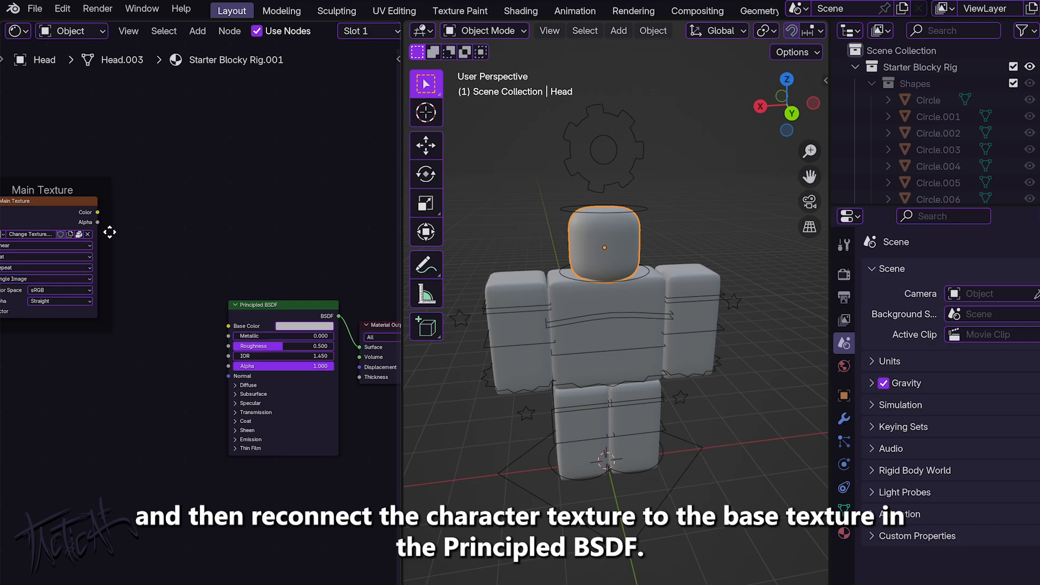
mouse_move(51, 214)
left_mouse_down()
mouse_move(79, 245)
mouse_move(86, 331)
mouse_move(116, 349)
mouse_move(103, 329)
mouse_move(228, 326)
left_mouse_up()
mouse_move(103, 367)
middle_mouse_down()
mouse_move(82, 343)
mouse_move(184, 331)
mouse_move(133, 332)
mouse_move(171, 342)
middle_mouse_up()
scroll(185, 342, "down", 4)
Step: Replace the Main Texture node's image with Handle7_diff.png, showing the files as thumbnails to pick the character texture
scroll(185, 341, "up", 5)
scroll(185, 340, "down", 1)
scroll(171, 342, "up", 4)
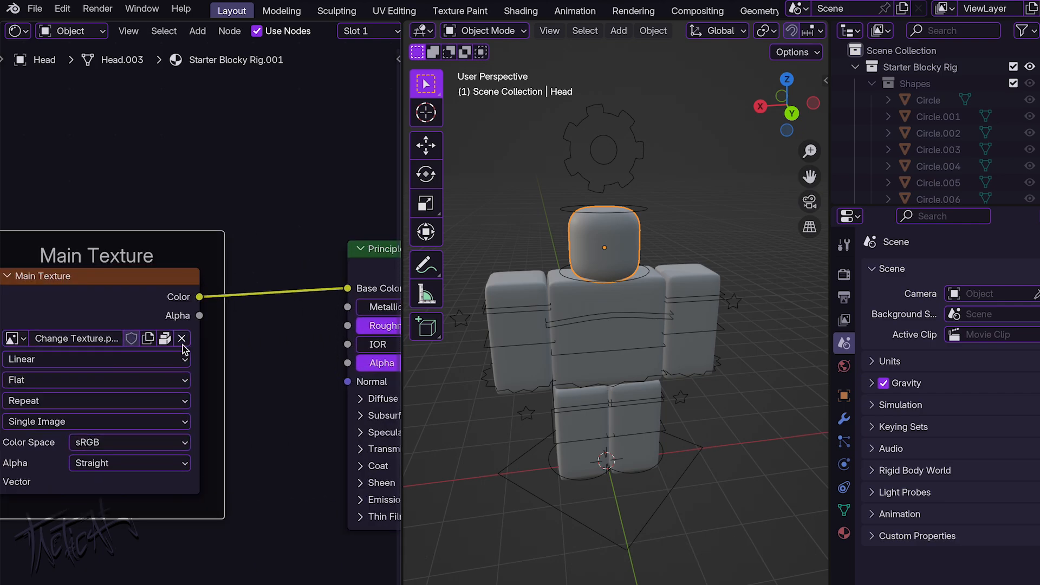
left_click(184, 338)
left_click(157, 338)
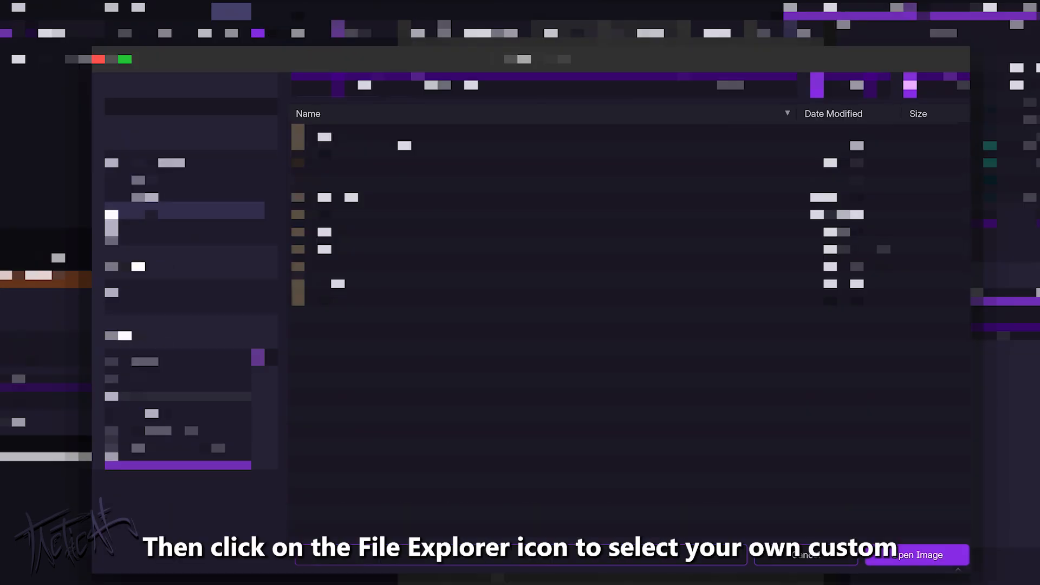
left_click(163, 227)
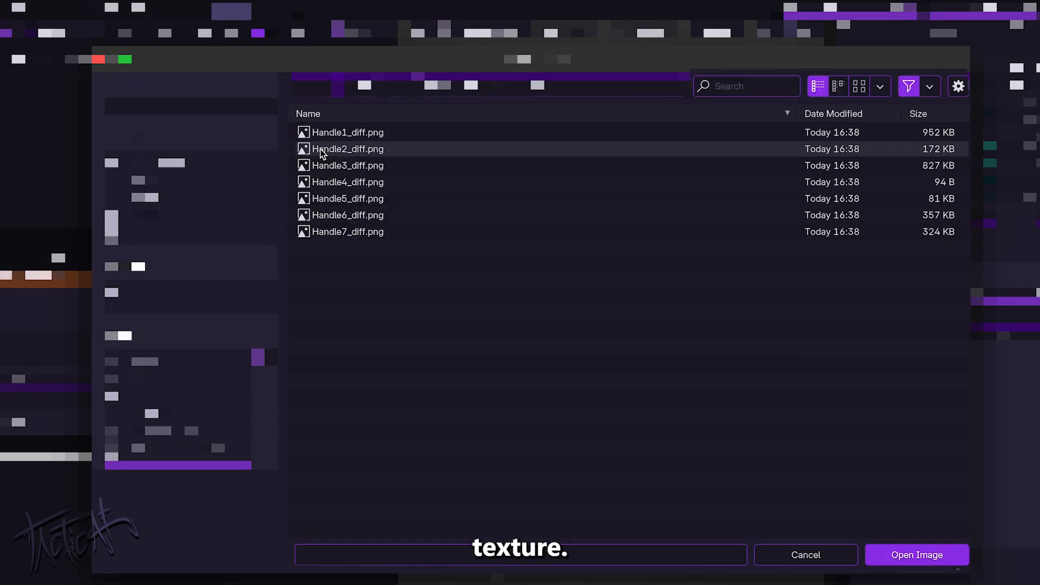
left_click(860, 88)
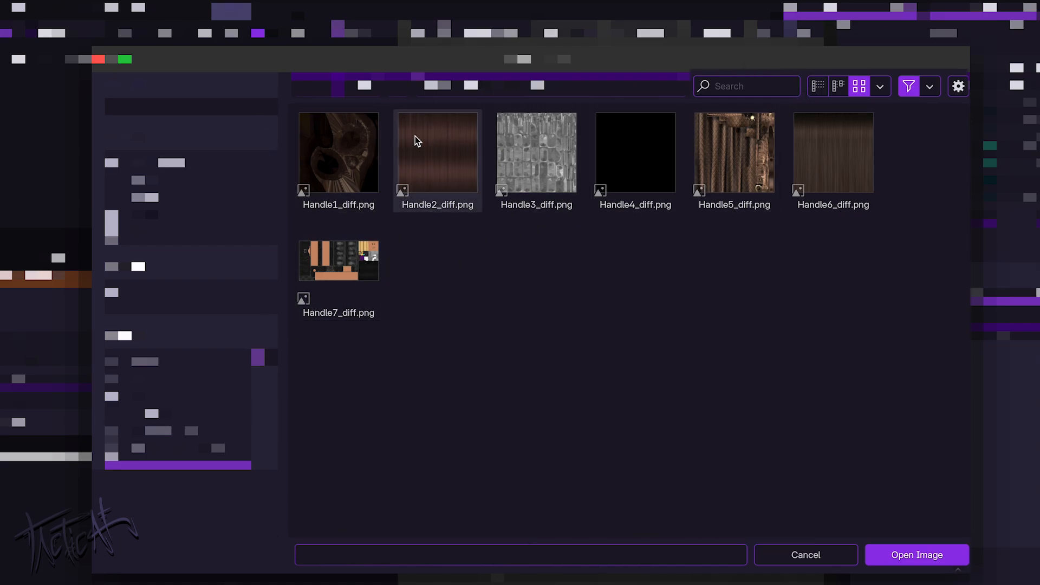
left_click_drag(894, 257, 459, 293)
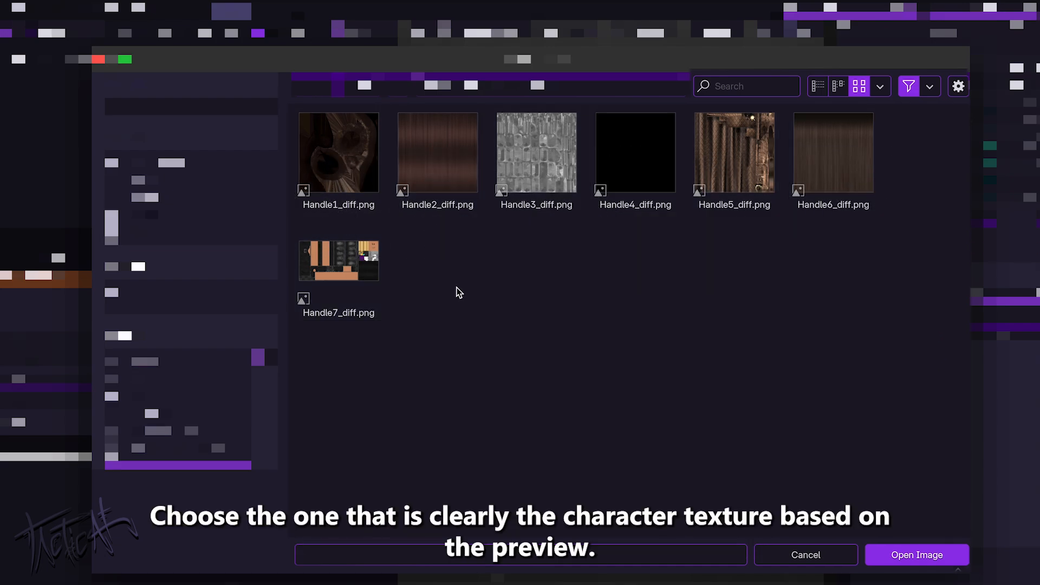
left_click(348, 265)
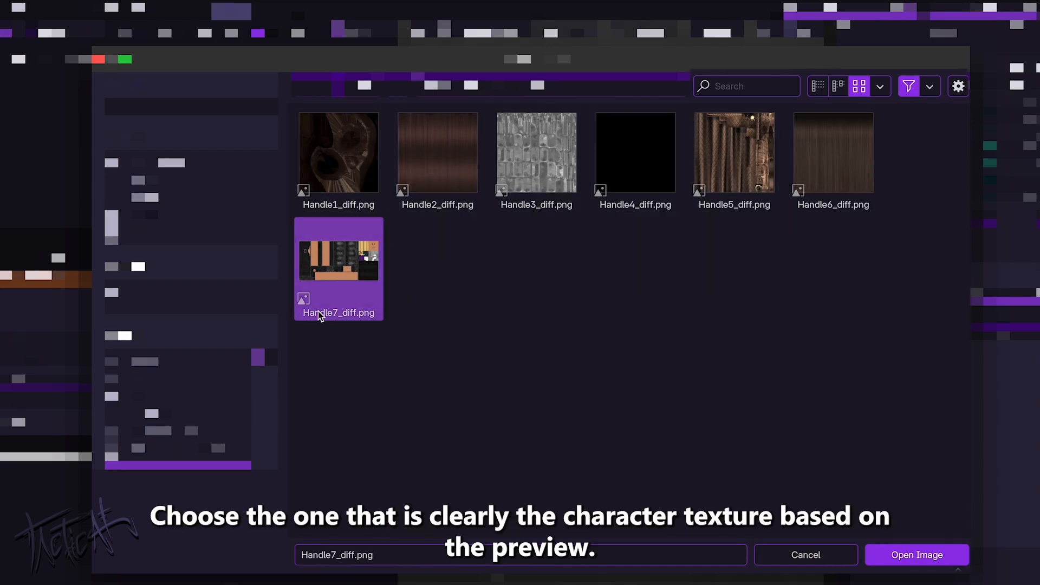
double_click(330, 255)
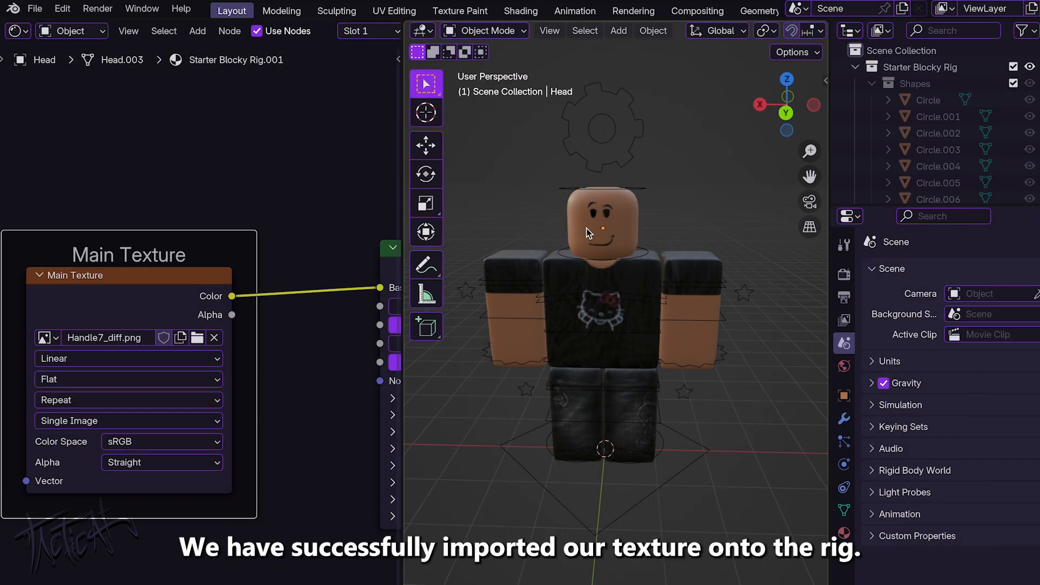
key("g")
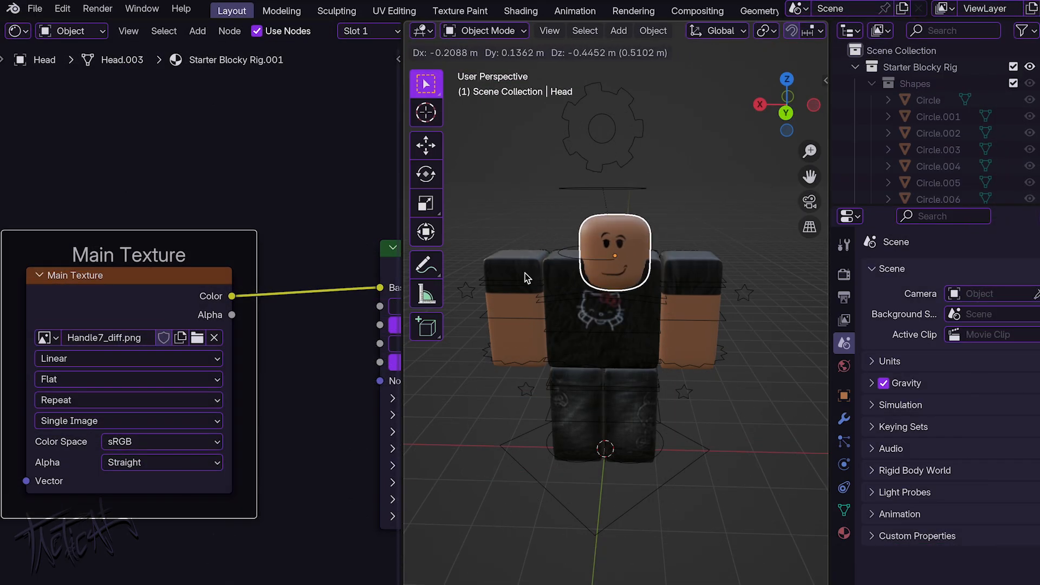
left_click(521, 229)
key("ctrl+z")
Step: Collapse the Shapes collection in the Outliner and locate the rig's Head object
scroll(882, 163, "down", 10)
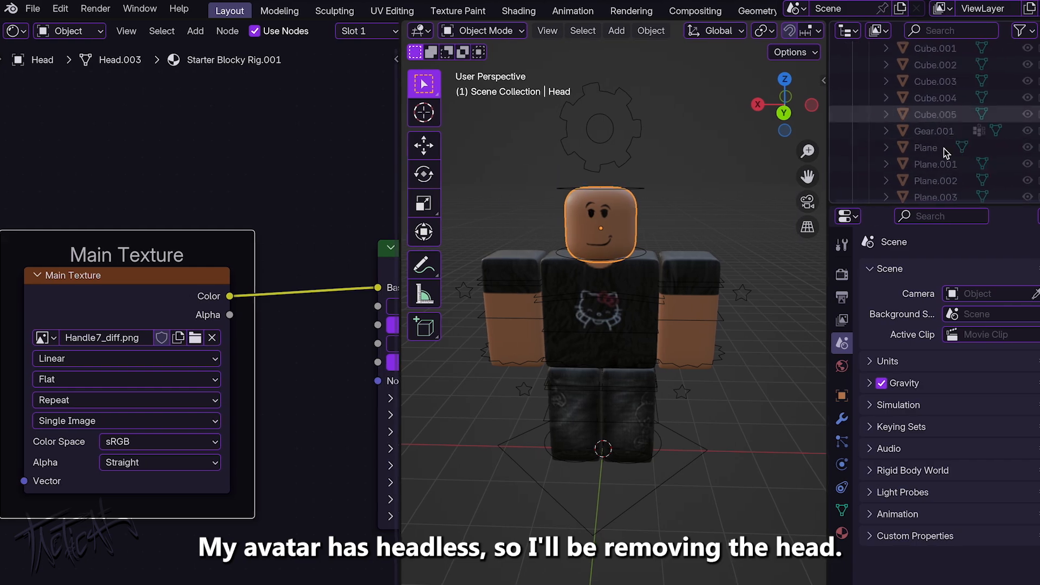
scroll(873, 176, "up", 10)
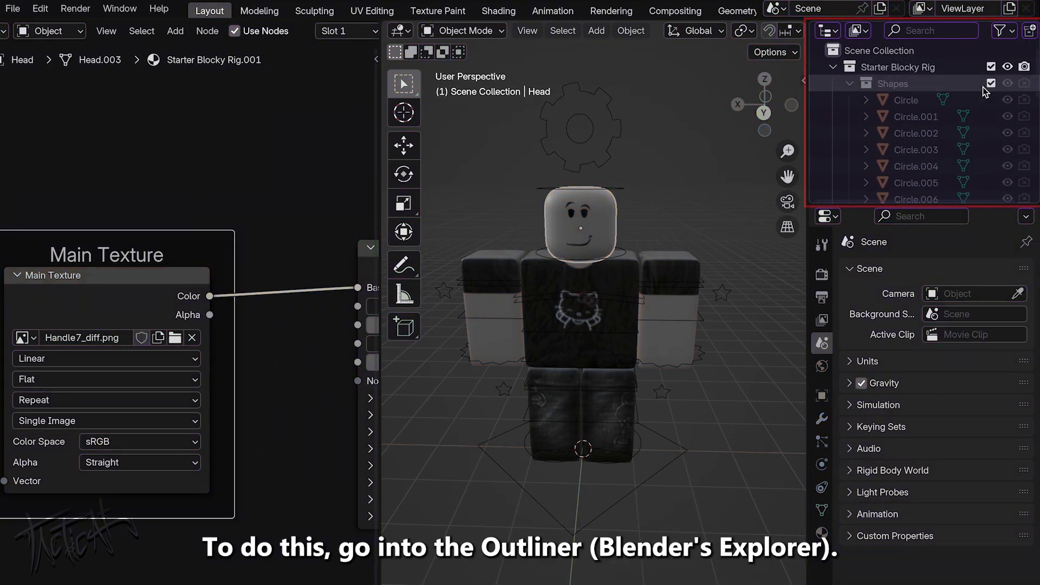
left_click(995, 84)
left_click(850, 99)
scroll(921, 135, "down", 3)
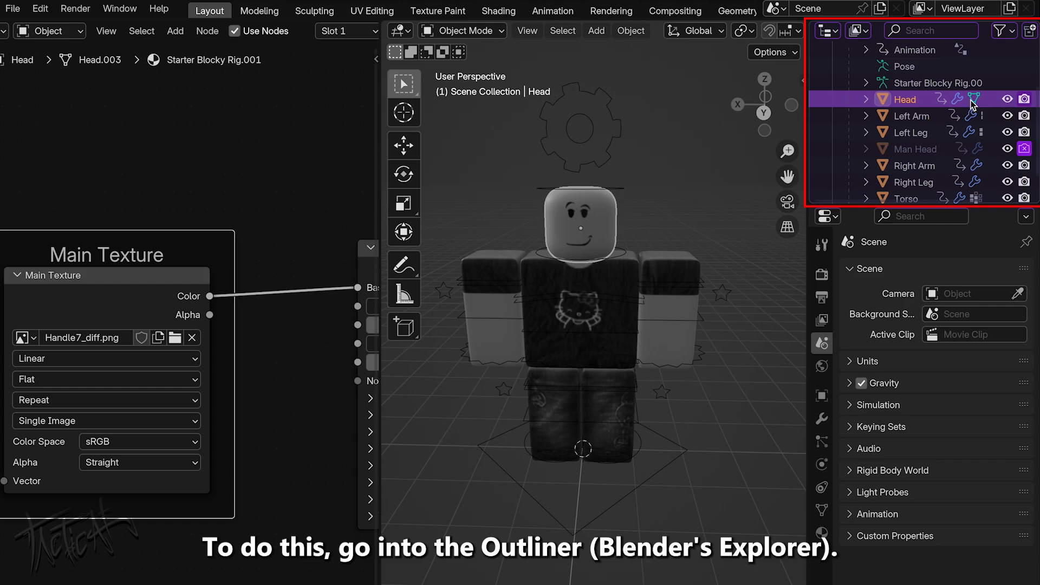
Step: Delete the driver that controls the Head object's Disable in Renders setting
right_click(1022, 101)
left_click(1022, 100)
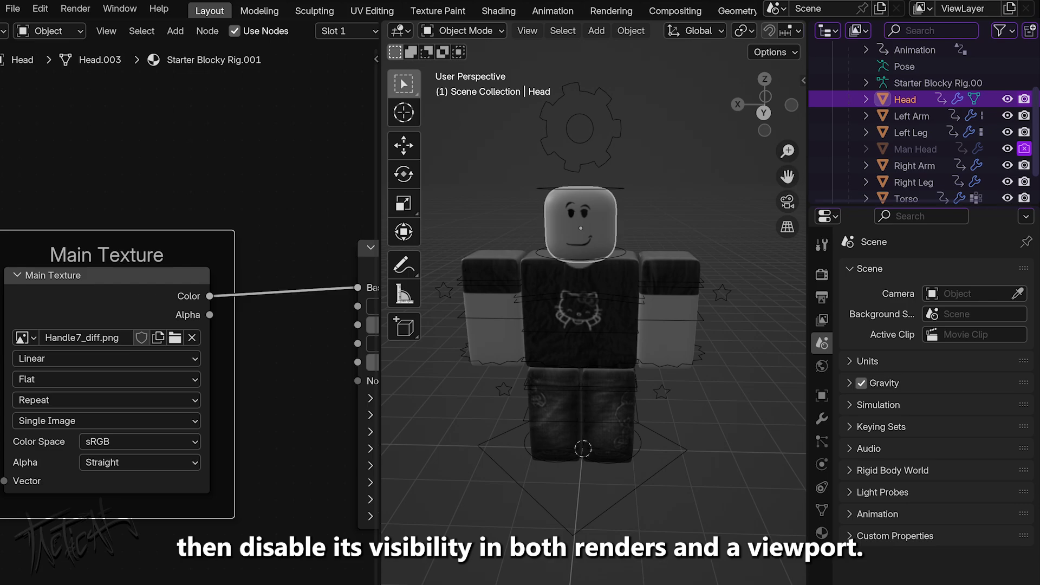
right_click(1023, 100)
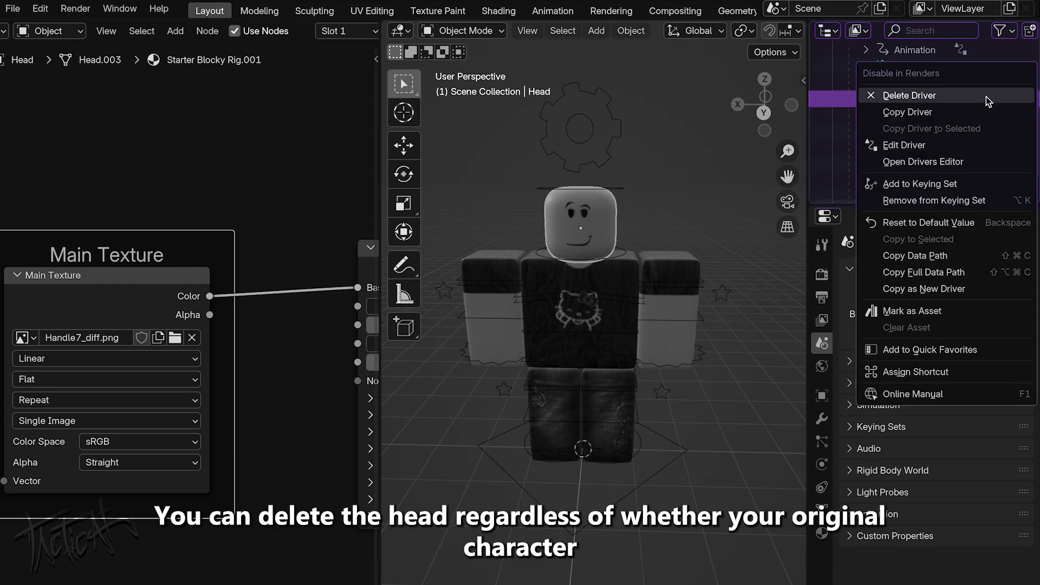
left_click(986, 97)
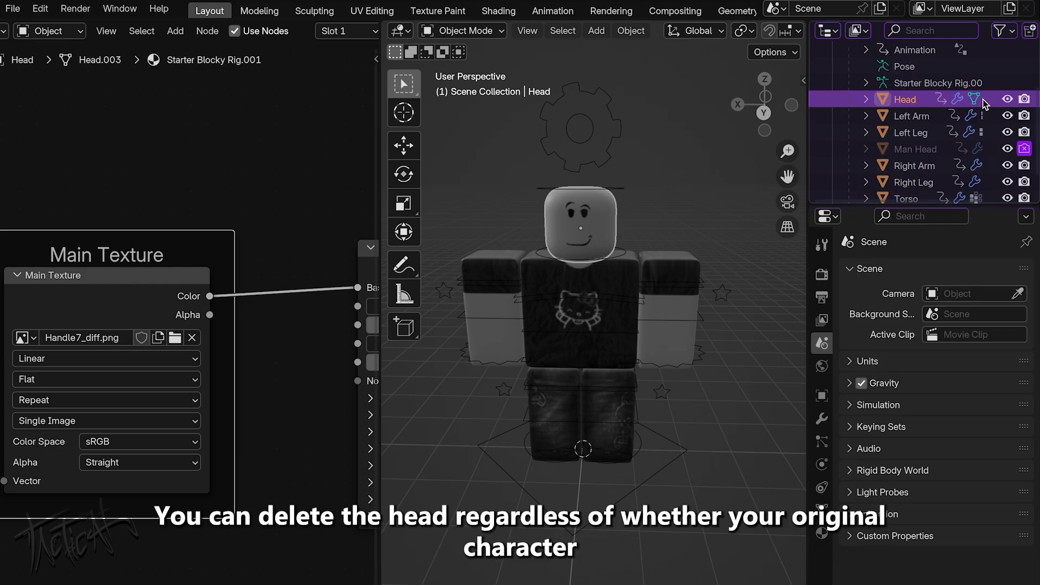
right_click(1024, 99)
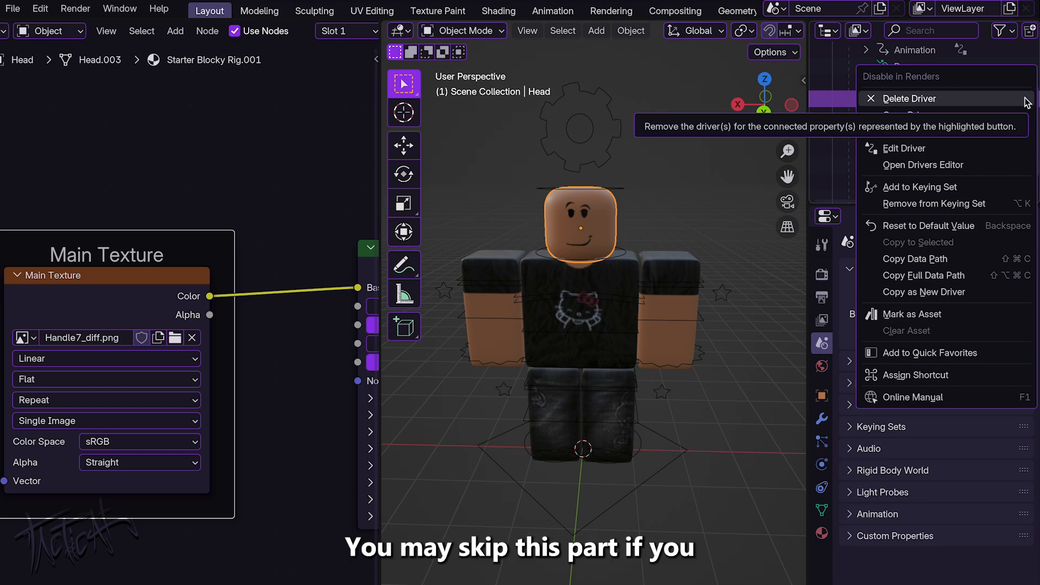
left_click(1020, 100)
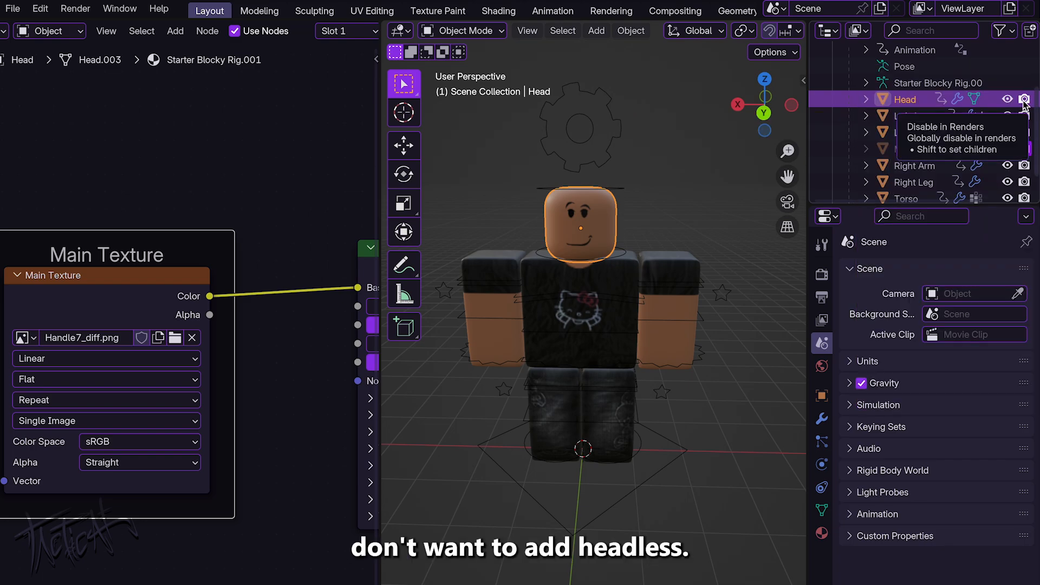
Step: Disable the Head object in renders and hide it in the viewport to make the character headless
left_click(1025, 101)
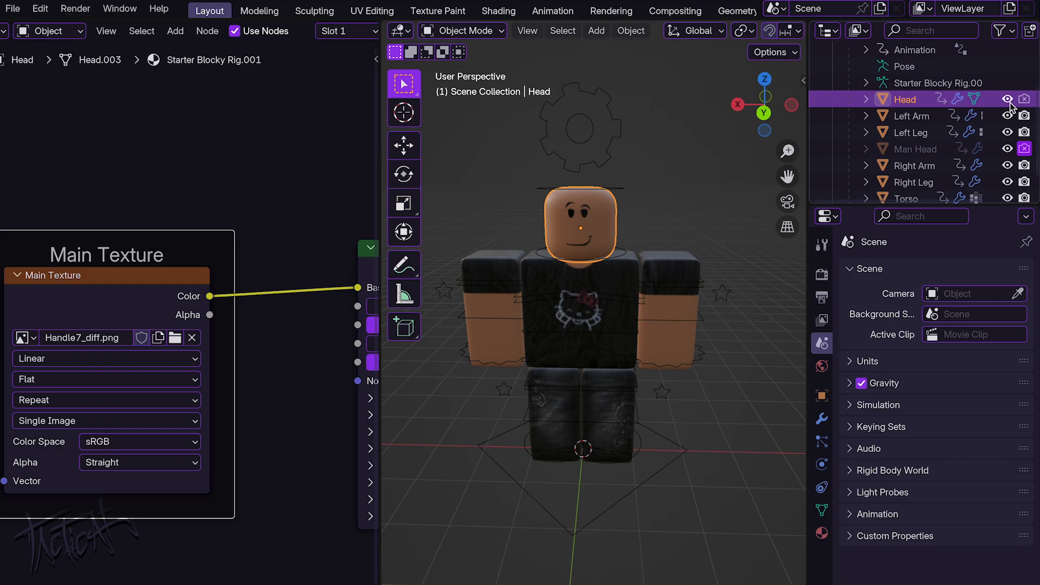
left_click(1007, 100)
middle_click_drag(606, 221, 592, 148)
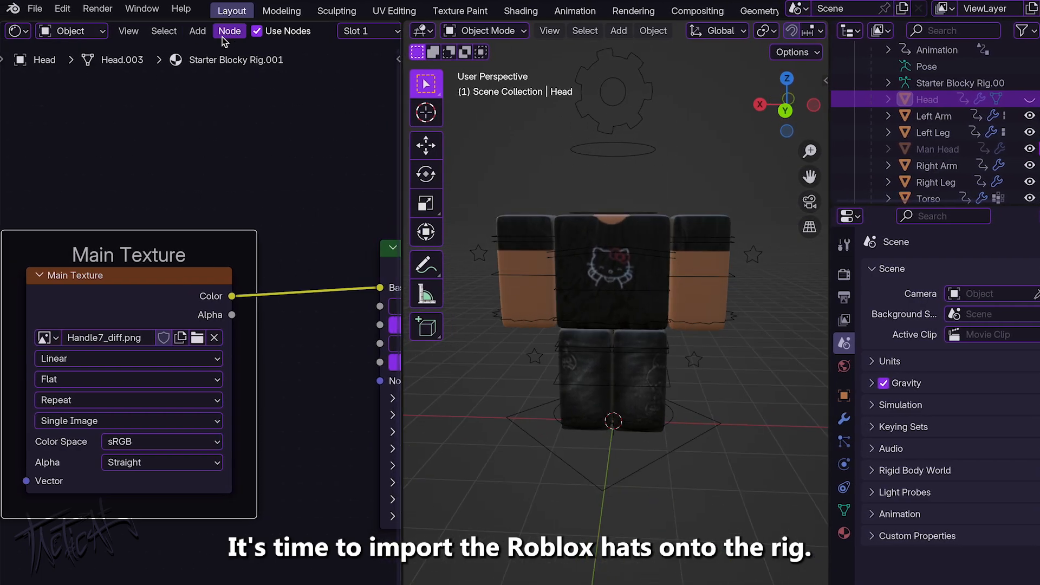
Step: Import avatar.obj from the Avatar folder as a Wavefront OBJ with Split By Object and Split By Group enabled
left_click(34, 8)
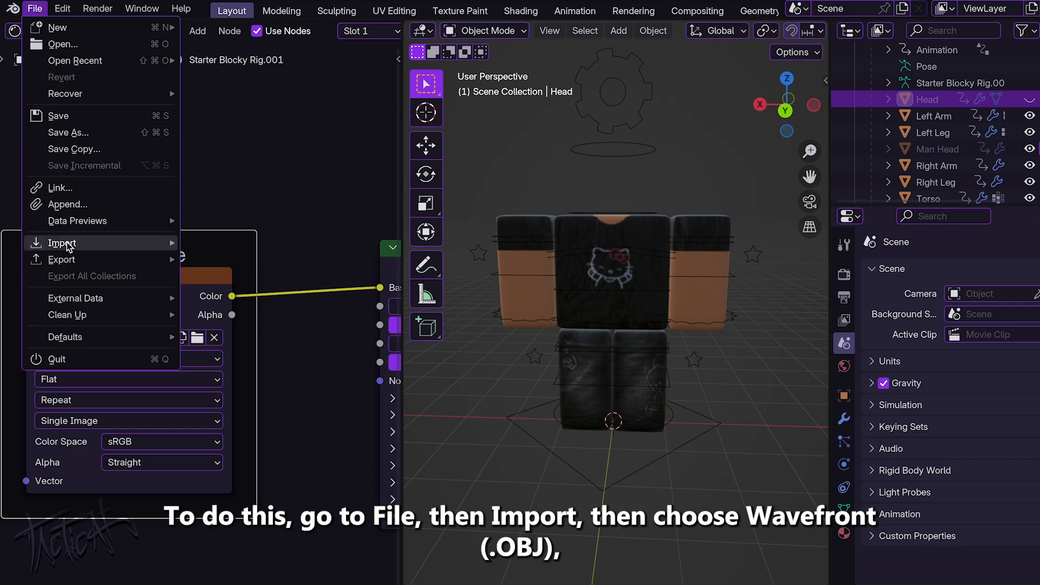
mouse_move(65, 243)
left_click(330, 307)
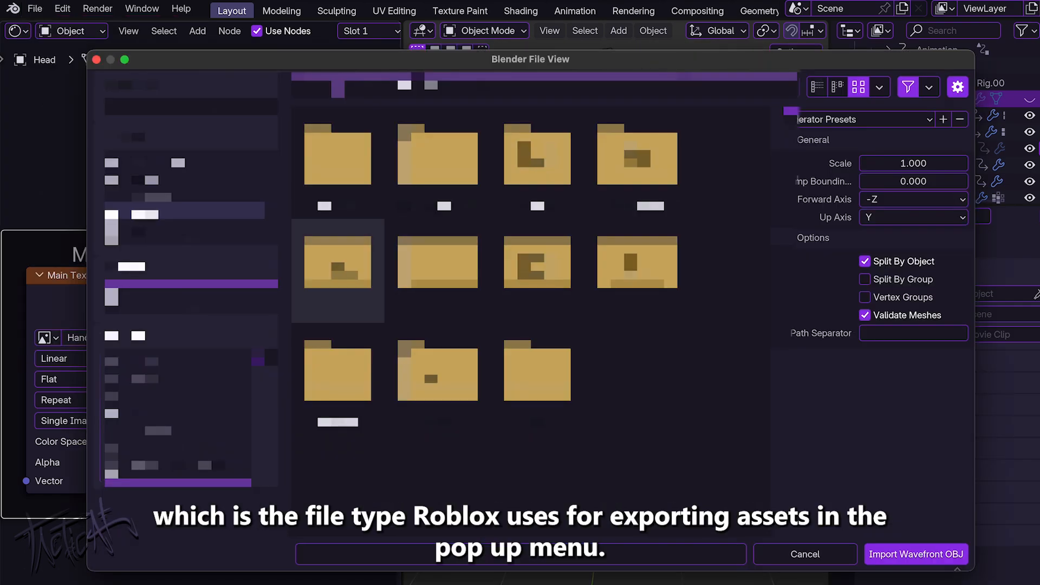
left_click(138, 368)
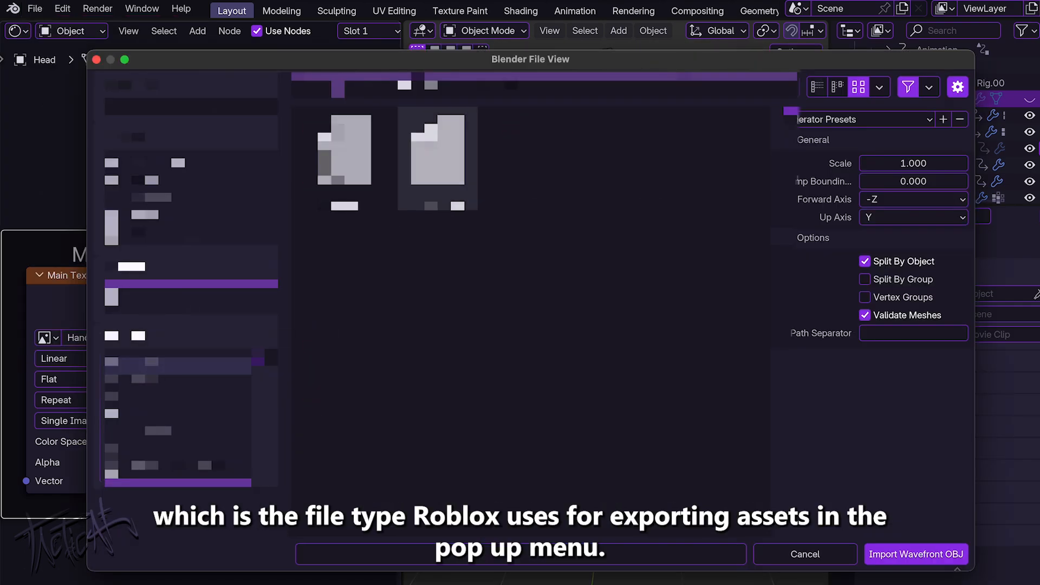
left_click(437, 162)
left_click(902, 284)
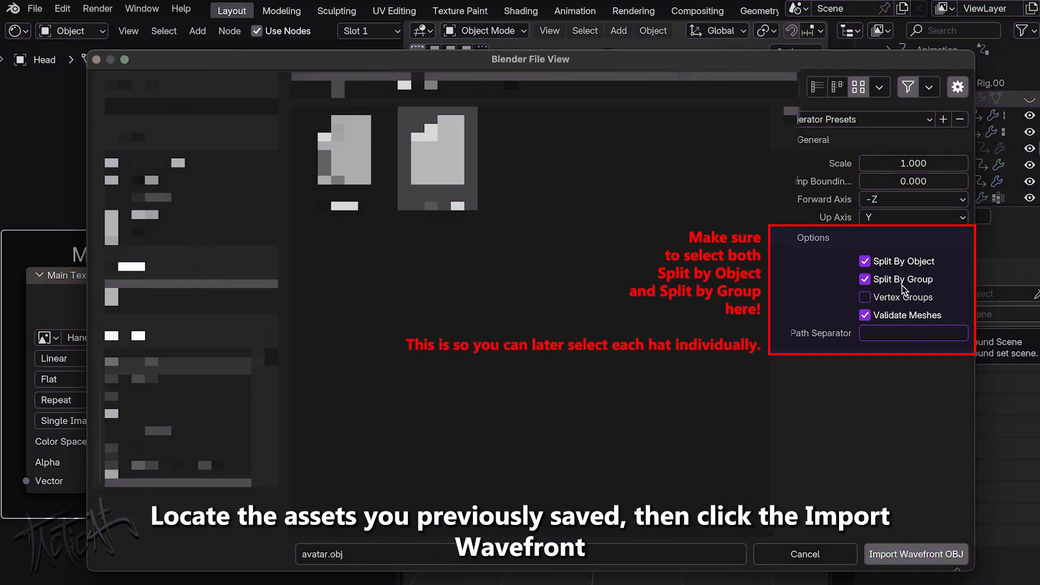
left_click(916, 554)
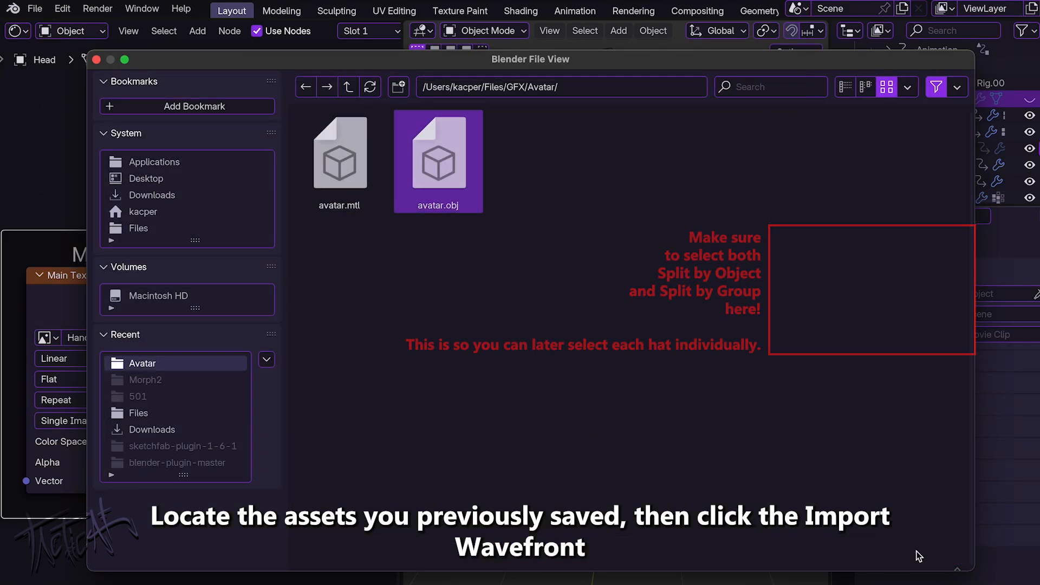
Step: Select the six imported body-part meshes named after the Roblox username and try moving them away from the rig
middle_click_drag(715, 426, 674, 421, "shift")
scroll(938, 98, "down", 12)
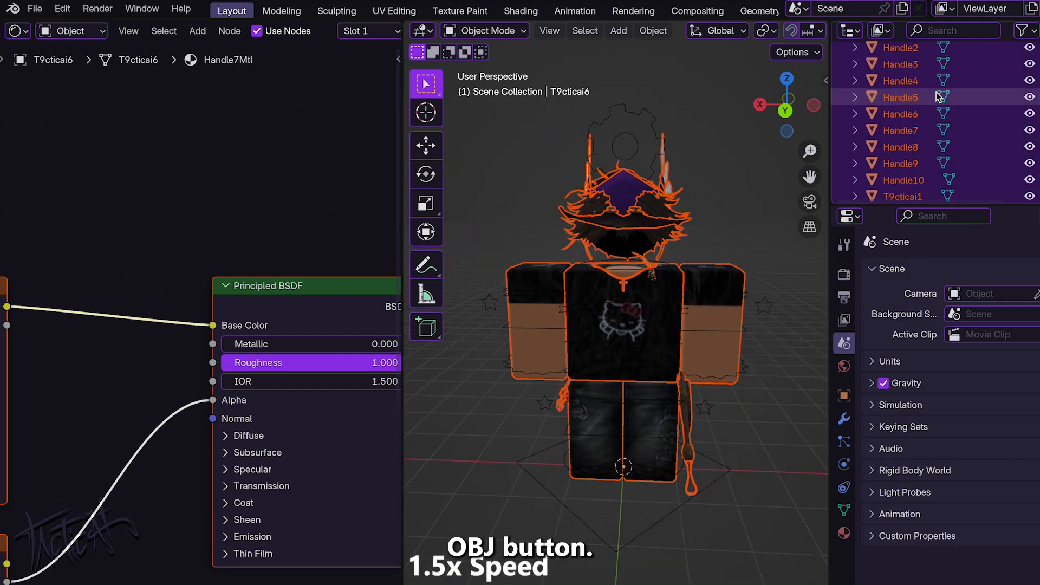
scroll(908, 169, "up", 3)
scroll(907, 157, "up", 3)
scroll(907, 141, "down", 5)
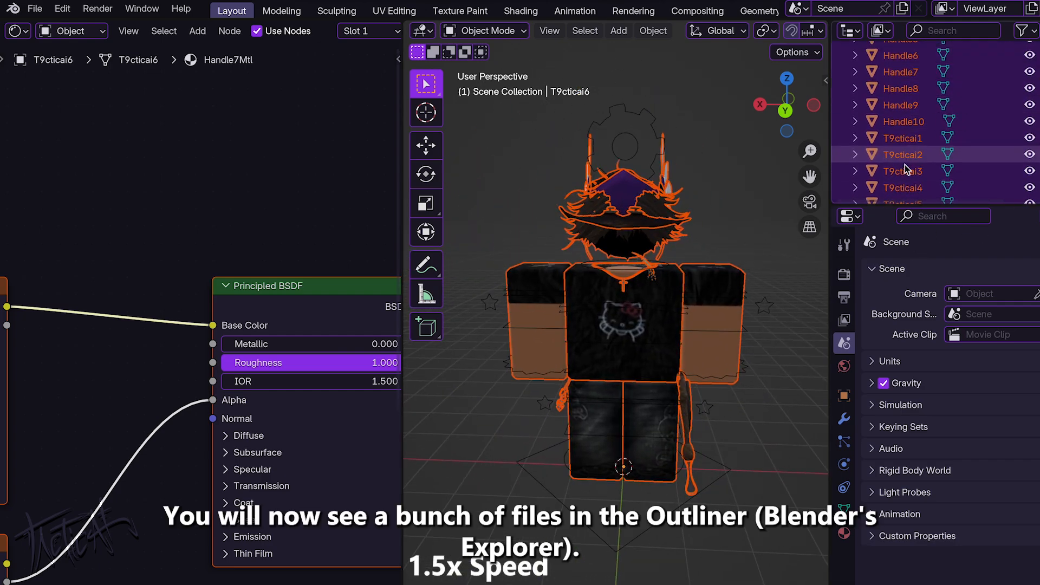
left_click(903, 190)
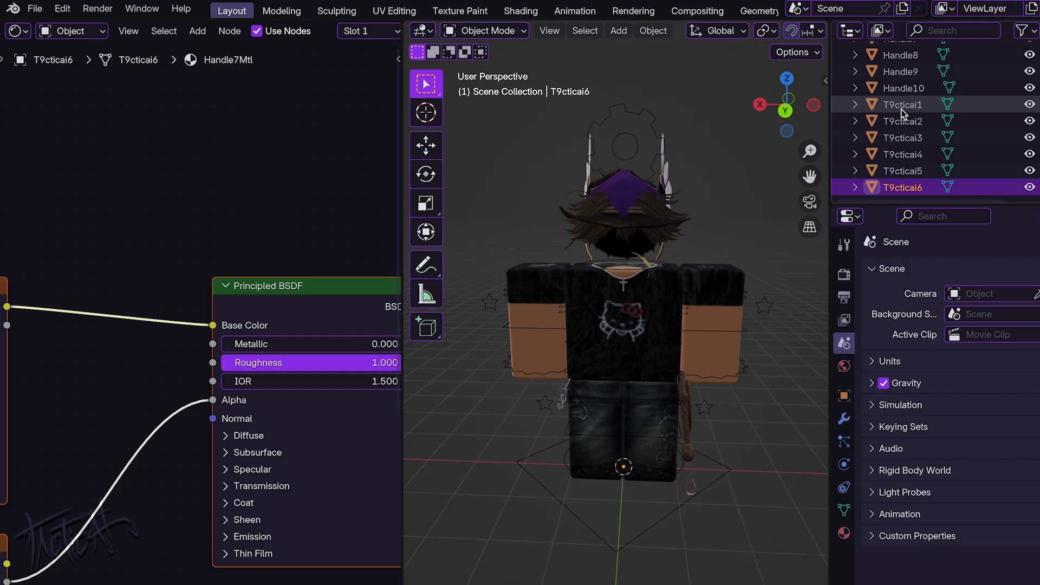
left_click(901, 110, "shift")
scroll(598, 245, "down", 3)
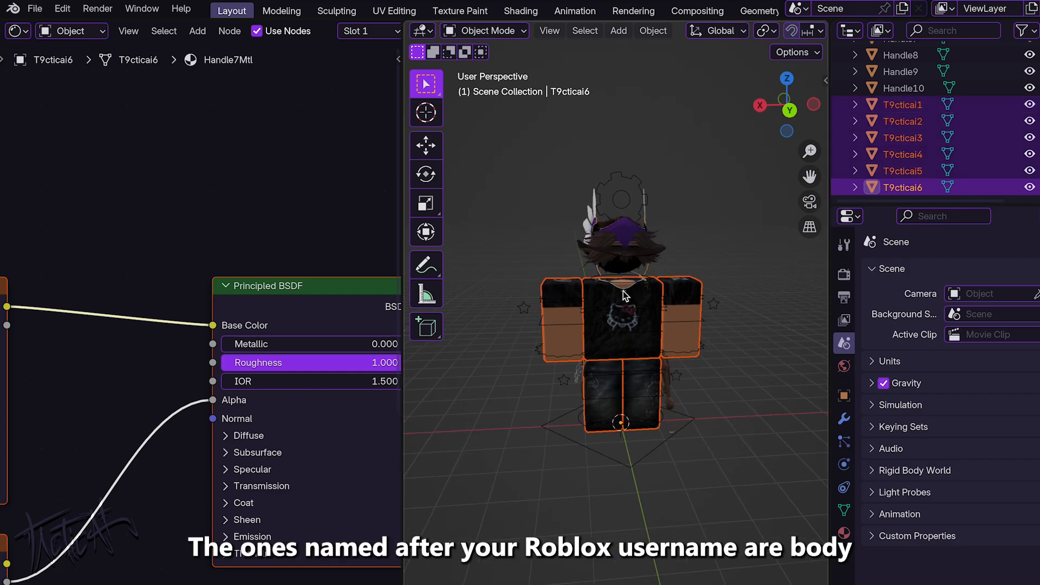
key("g")
left_click(535, 234)
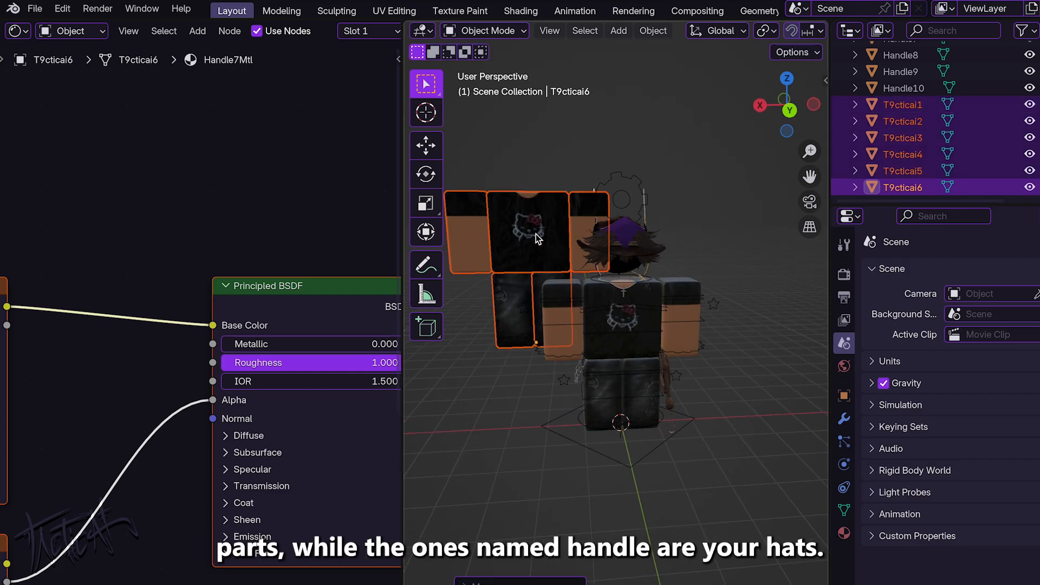
middle_click_drag(535, 234, 696, 294)
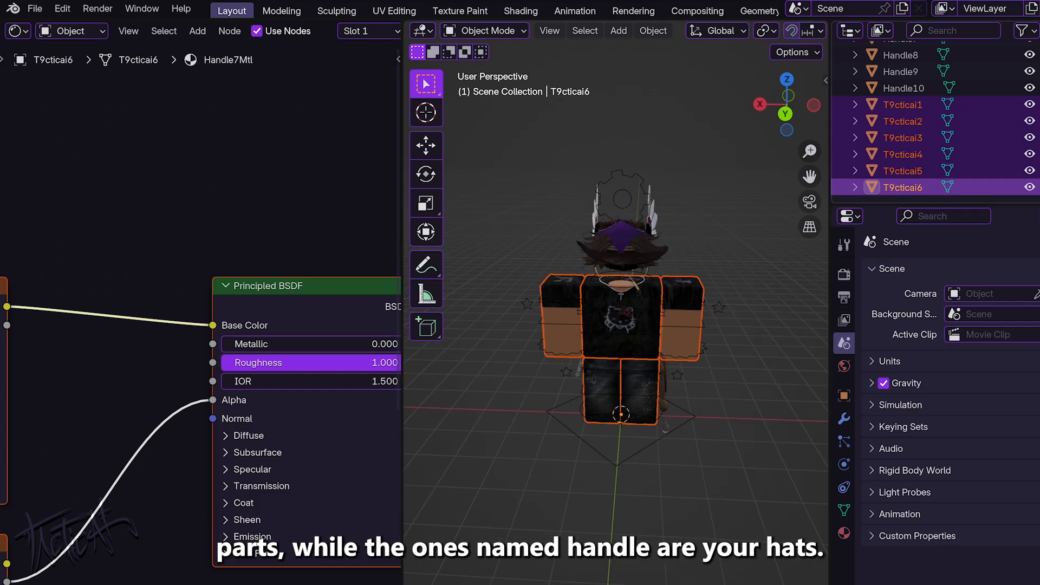
Step: Select the imported hat meshes from Handle1 through Handle10 to examine which accessories they represent
scroll(640, 271, "up", 4)
scroll(673, 249, "down", 4)
scroll(623, 255, "up", 4)
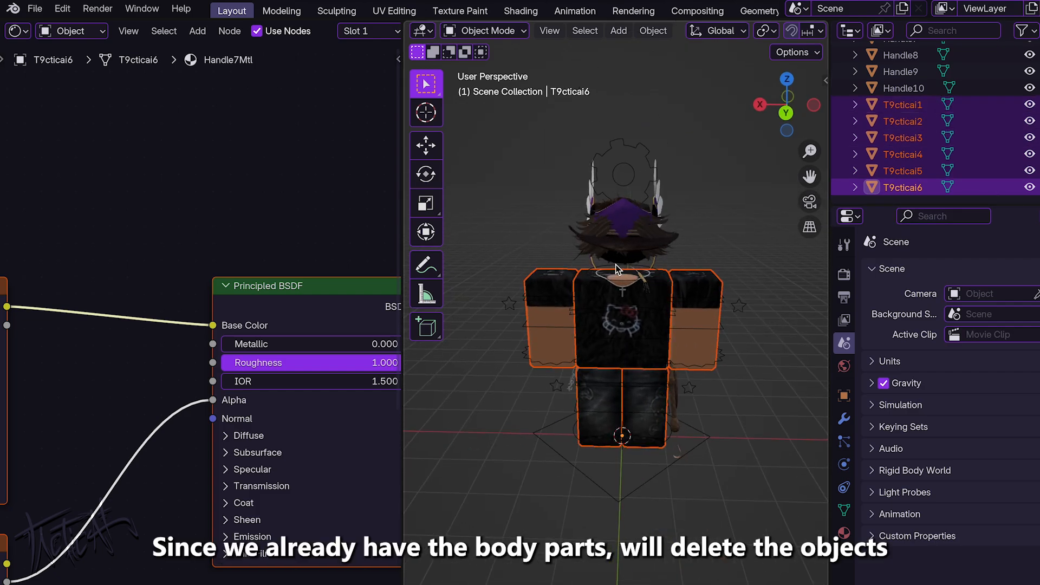
left_click(899, 72)
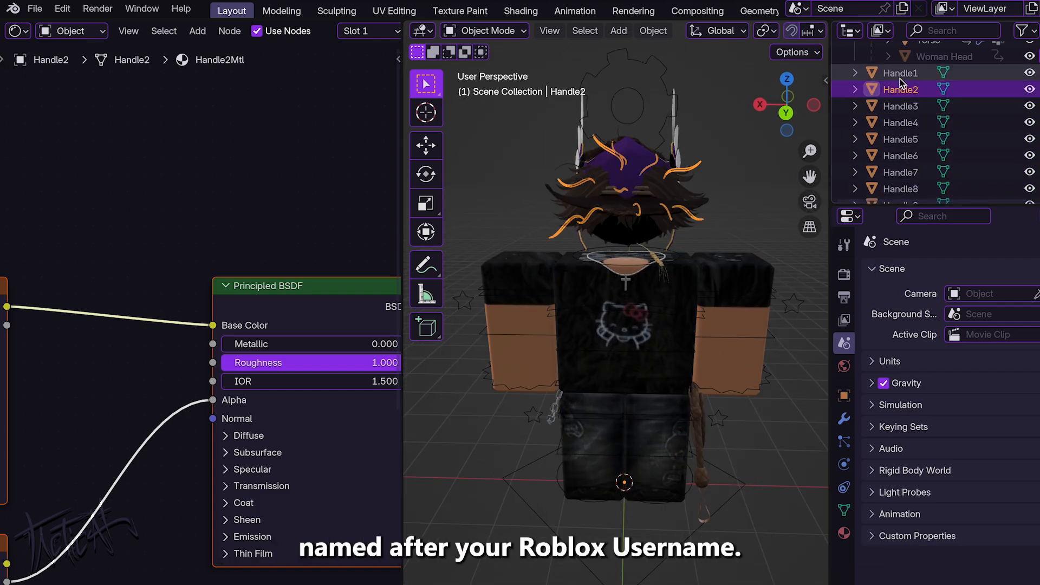
scroll(894, 136, "down", 2)
scroll(888, 173, "down", 2)
scroll(888, 174, "up", 3)
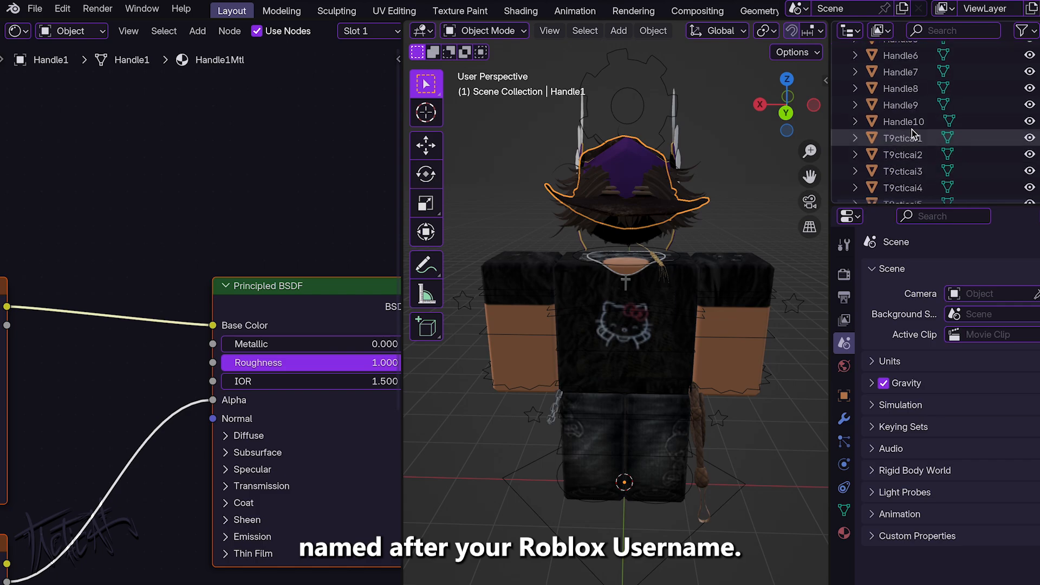
left_click(902, 120, "shift")
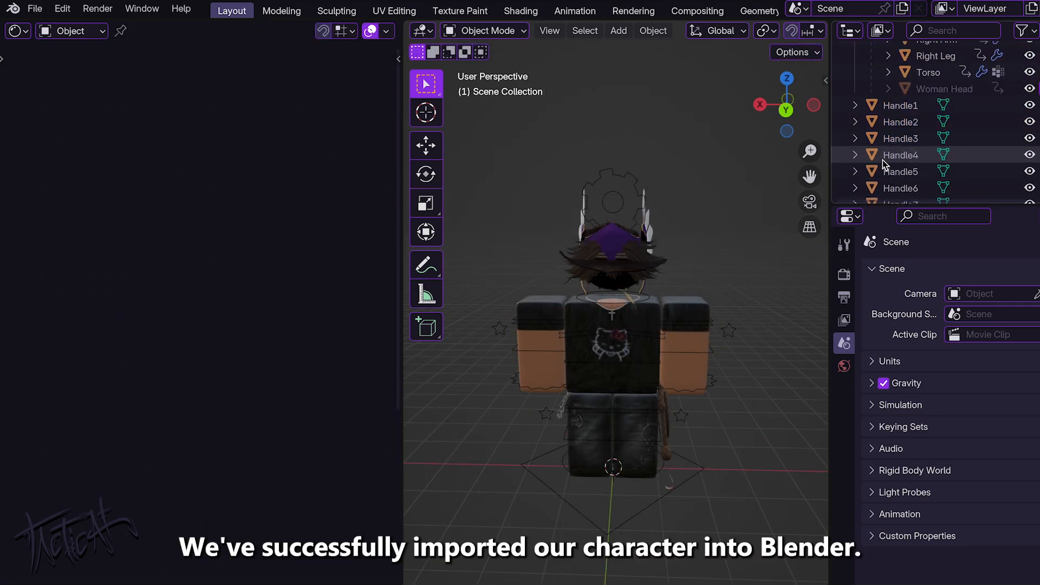
Step: Test whether the hats follow the Blocky Rig by moving it down about 1.7 m, and undo the move
left_click(723, 186)
middle_click_drag(724, 187, 708, 234)
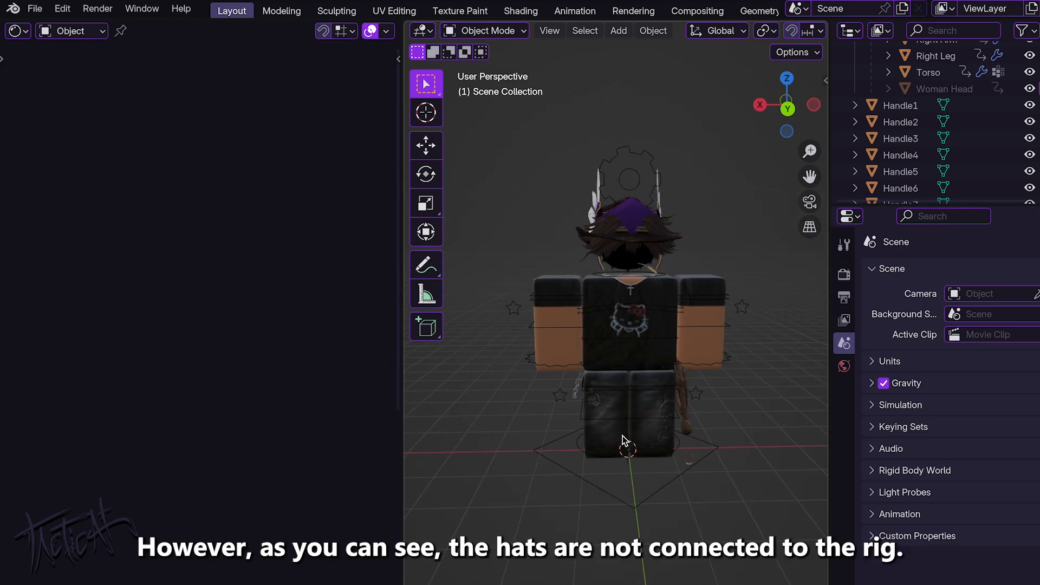
left_click(606, 494)
key("g")
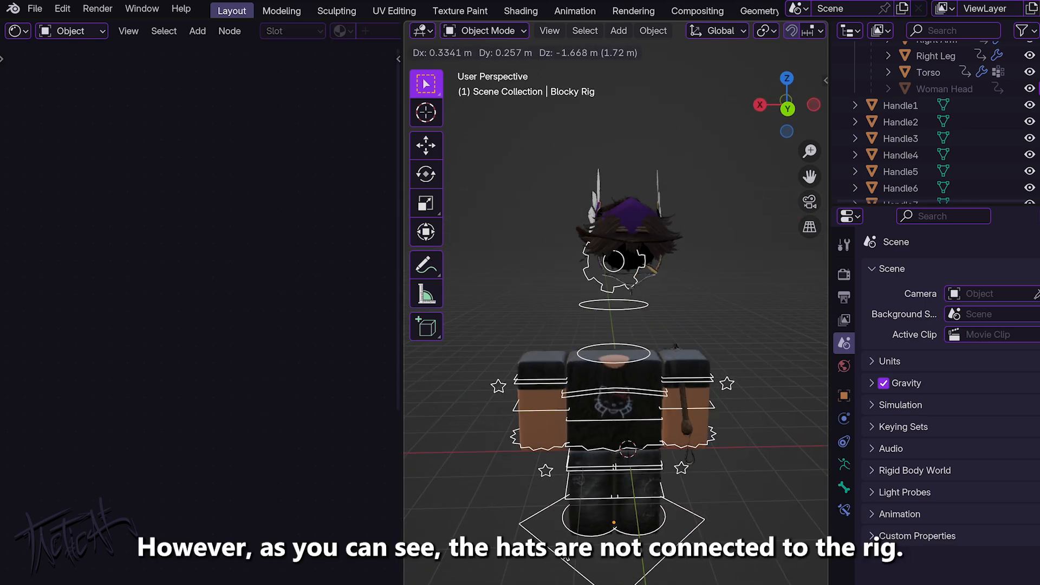
left_click(599, 466)
key("ctrl+z")
middle_click_drag(666, 439, 607, 369, "shift")
Step: Select the Blocky Rig armature and switch it to Pose Mode
left_click(662, 392)
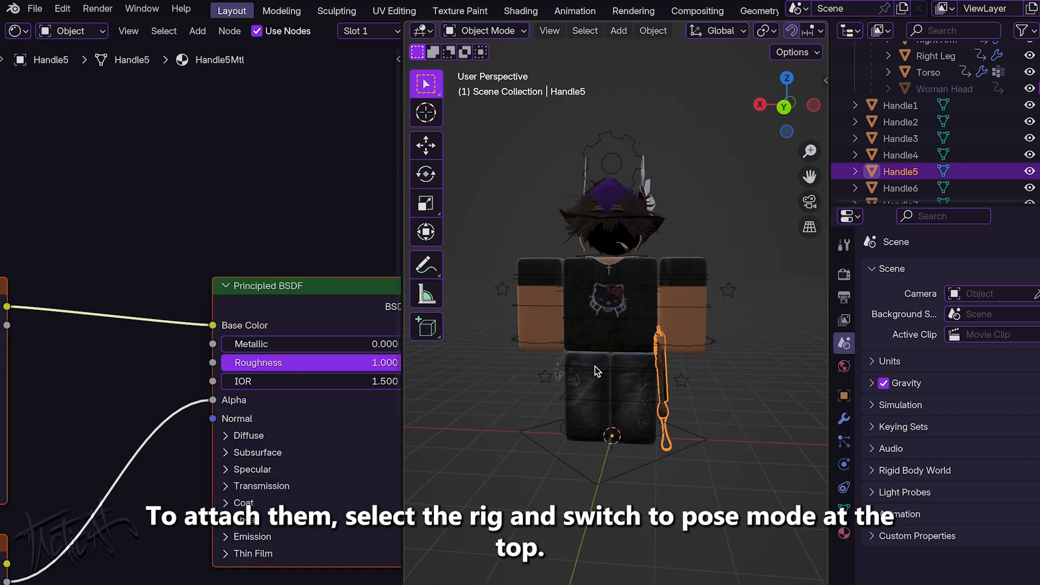
left_click(594, 366)
left_click(459, 32)
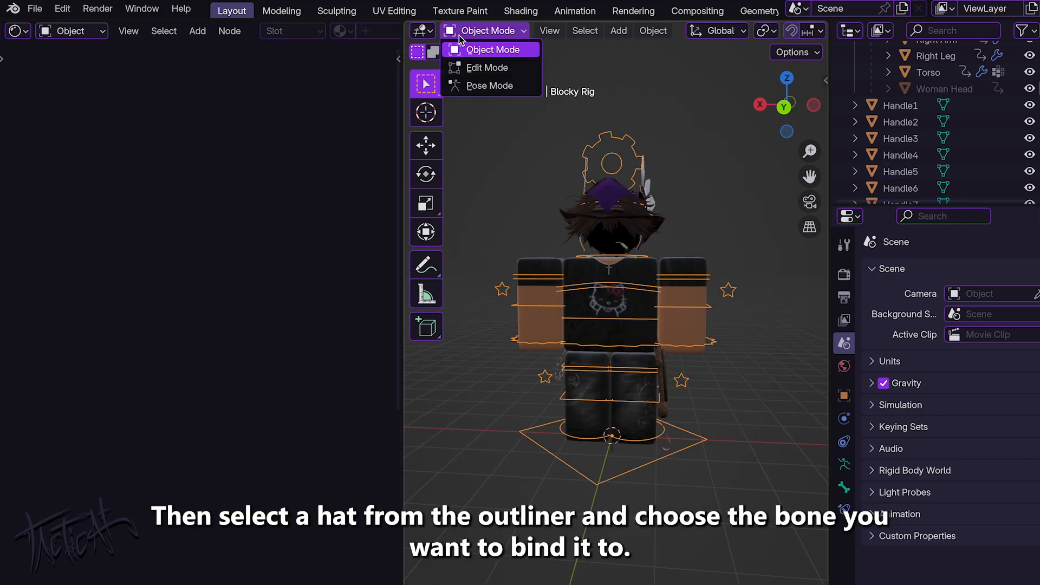
left_click(478, 86)
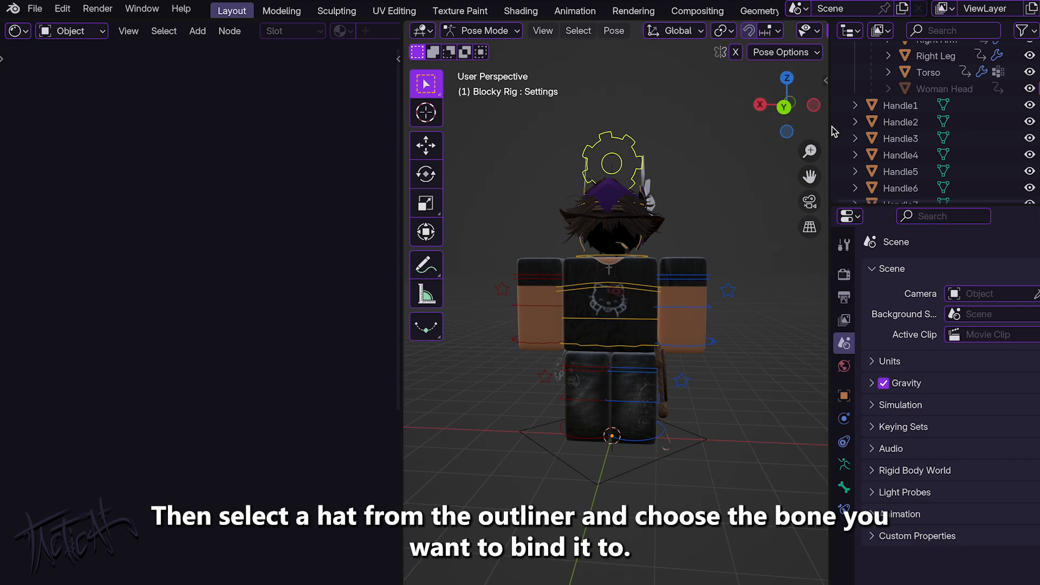
Step: Parent the hat Handle10 to the rig's Head bone using the Bone option
scroll(833, 131, "down", 4)
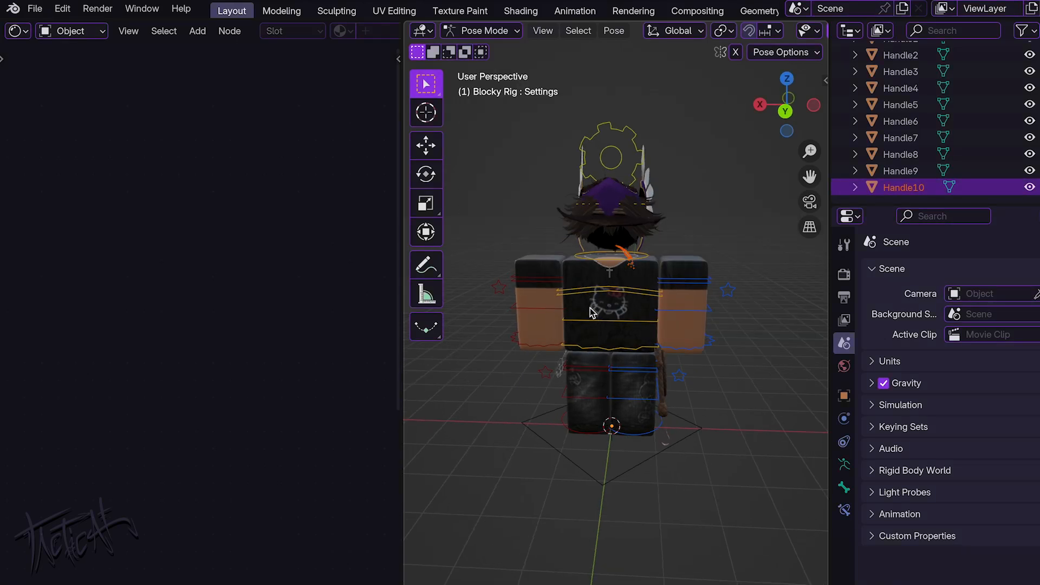
scroll(590, 313, "up", 2)
left_click(608, 231)
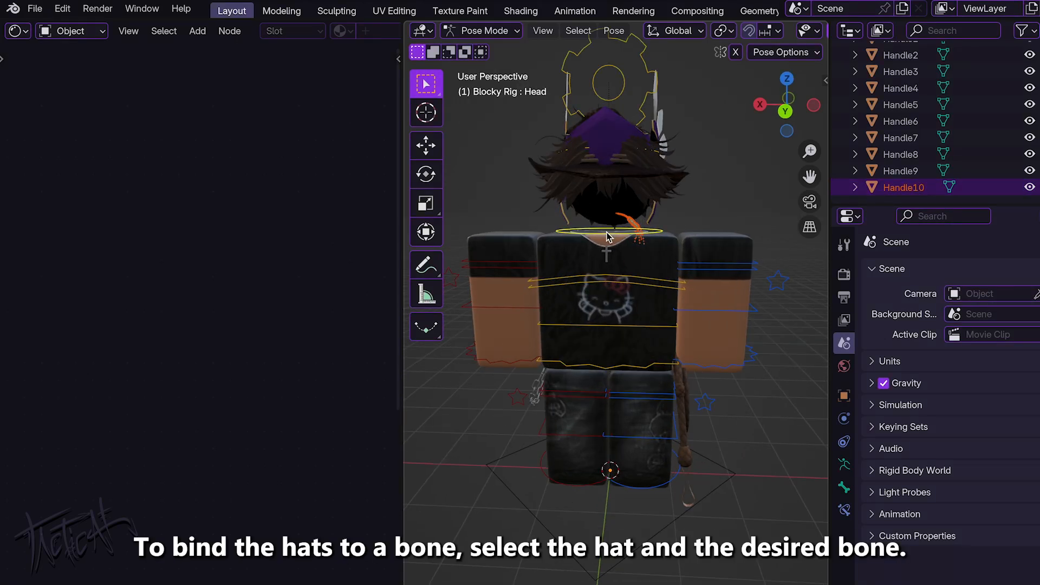
key("super+p")
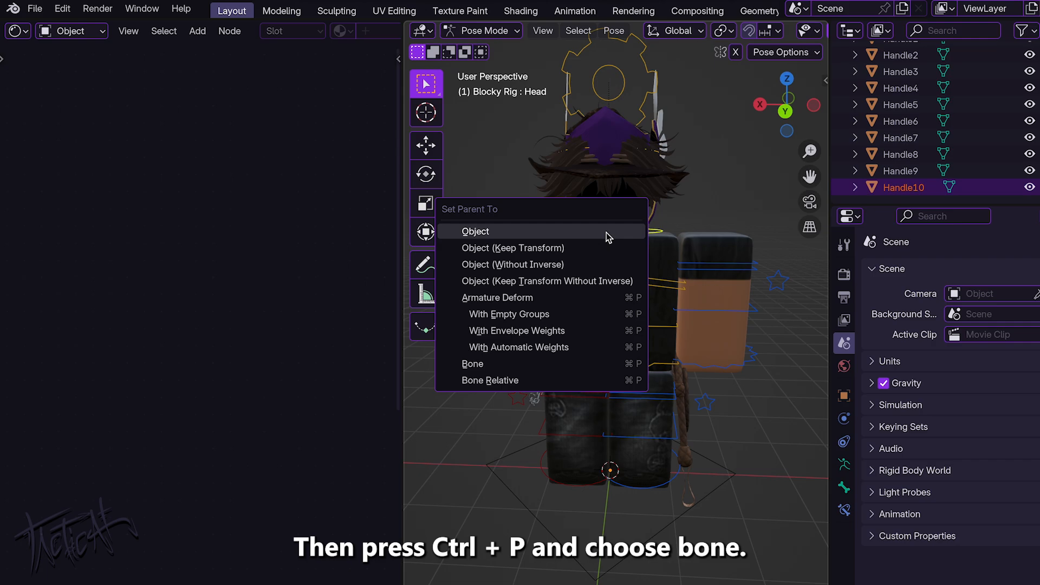
left_click(546, 363)
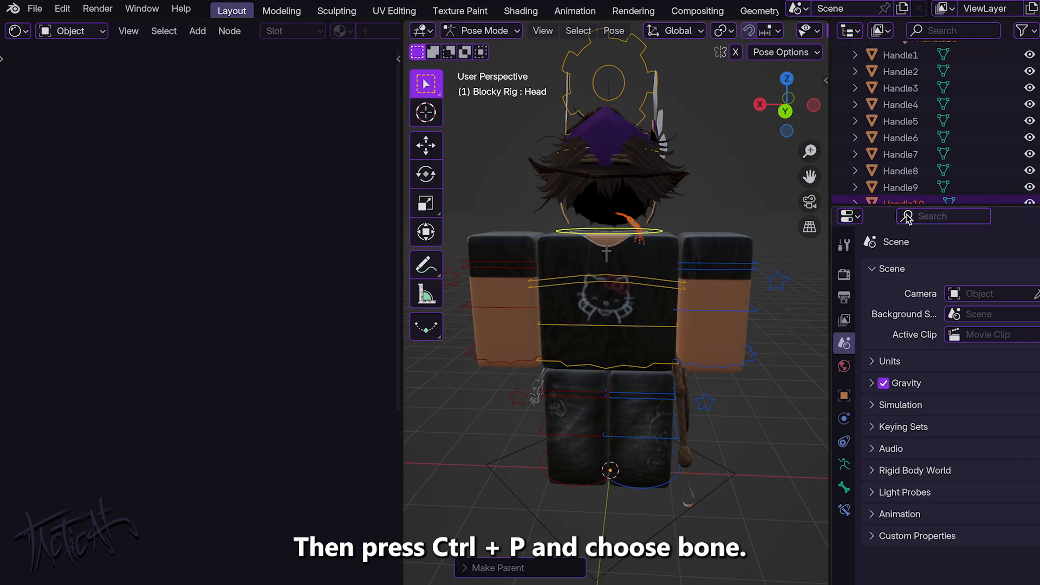
Step: Parent the hats Handle9 and Handle8 to the Head bone using the Bone option
left_click(893, 172)
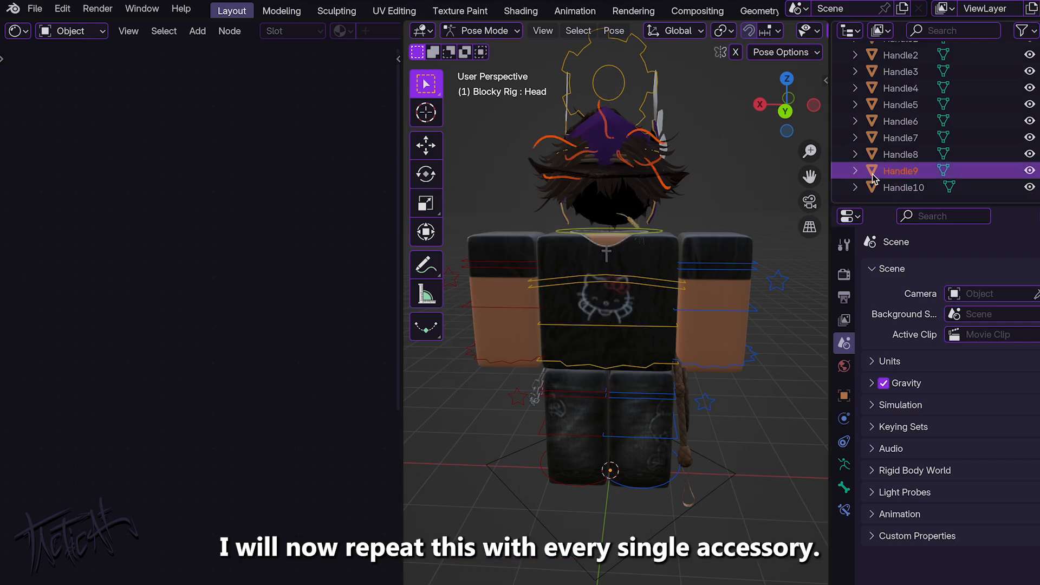
key("ctrl+p")
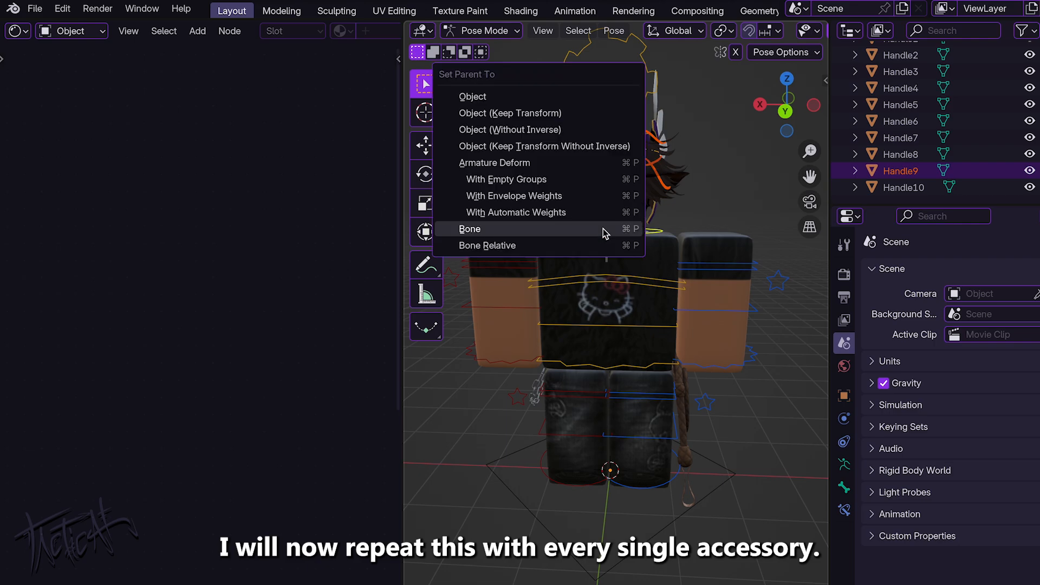
left_click(603, 228)
scroll(899, 175, "up", 1)
left_click(903, 176)
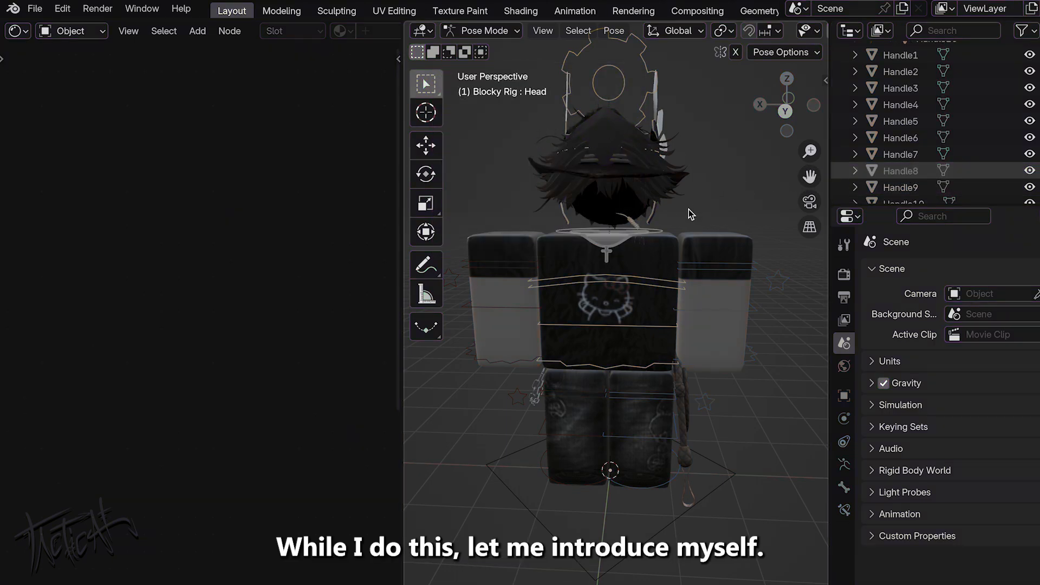
key("ctrl+p")
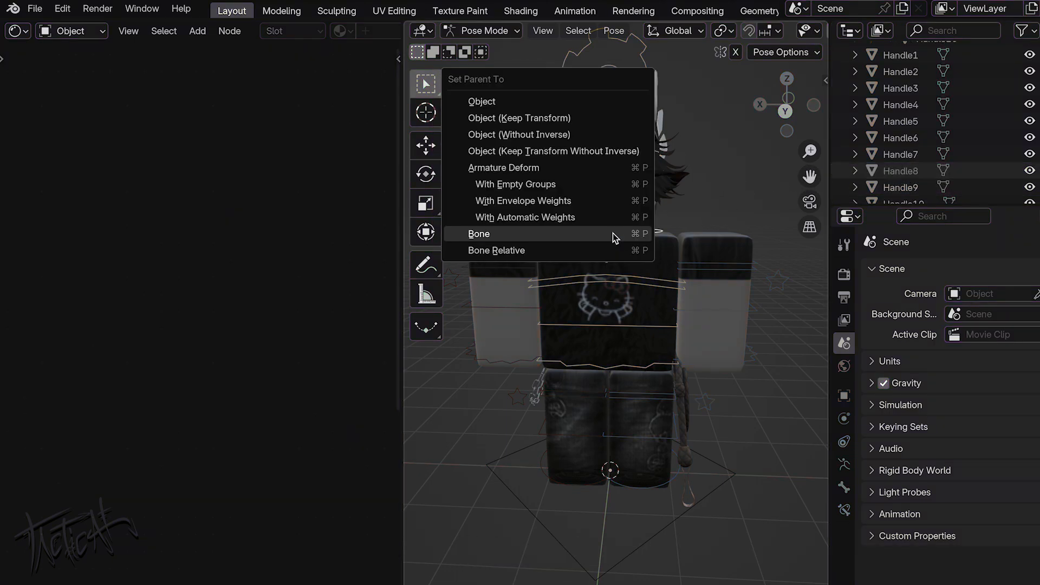
left_click(613, 233)
scroll(851, 187, "up", 1)
Step: Parent the hats Handle7 and Handle6 to the Head bone using the Bone option
left_click(901, 171)
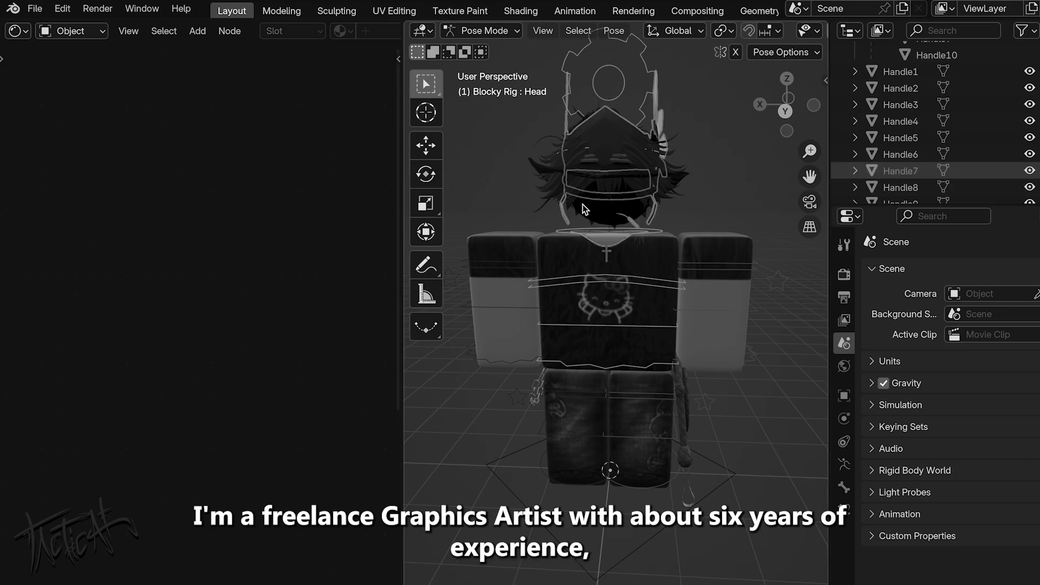
key("ctrl+p")
left_click(553, 217)
scroll(894, 162, "up", 1)
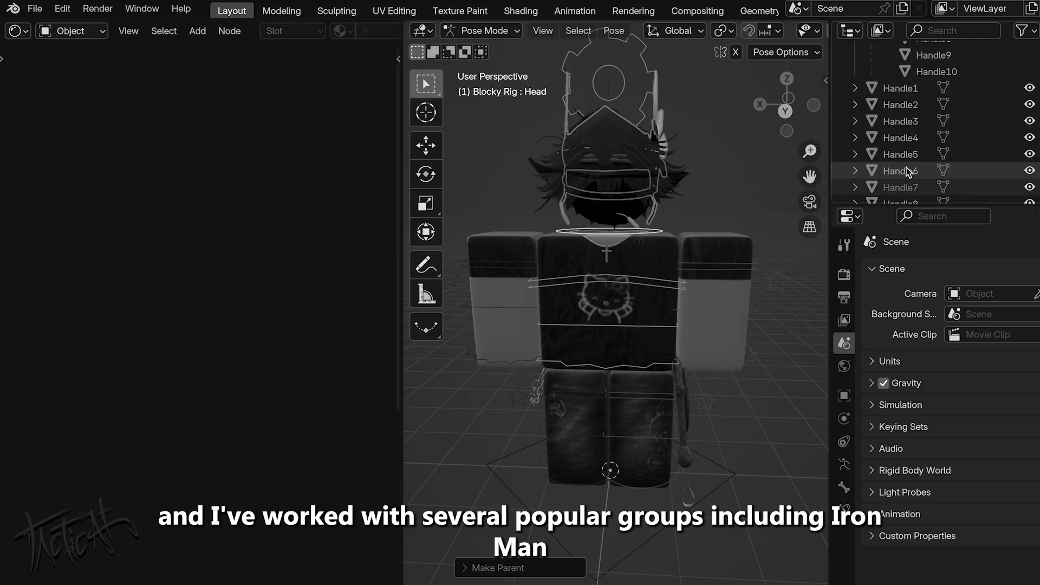
left_click(900, 172)
key("ctrl+p")
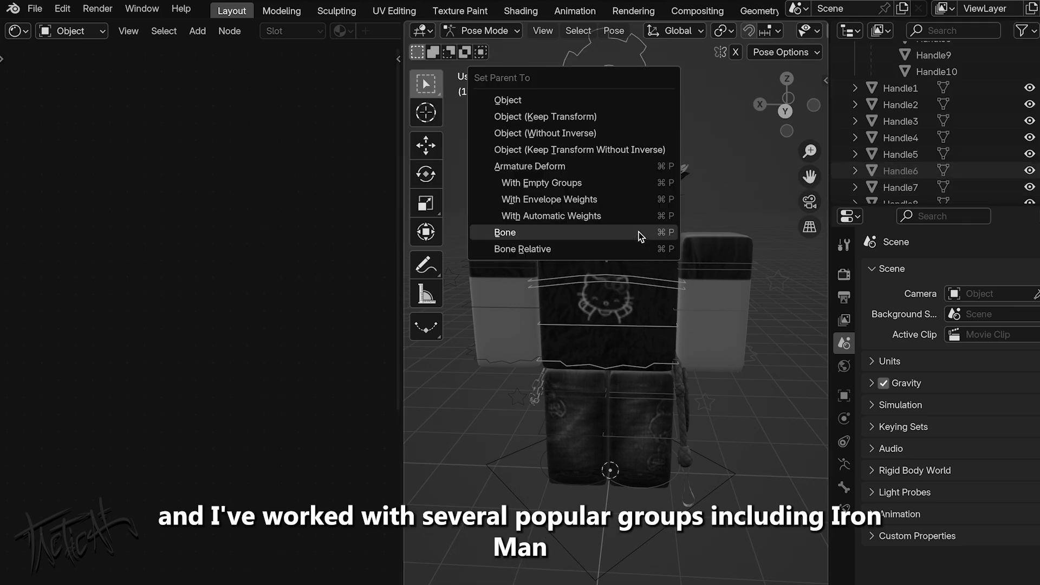
left_click(639, 232)
scroll(961, 179, "up", 1)
Step: Parent the accessory Handle5 to its rig bone and the hat Handle4 to the Head bone
left_click(962, 172)
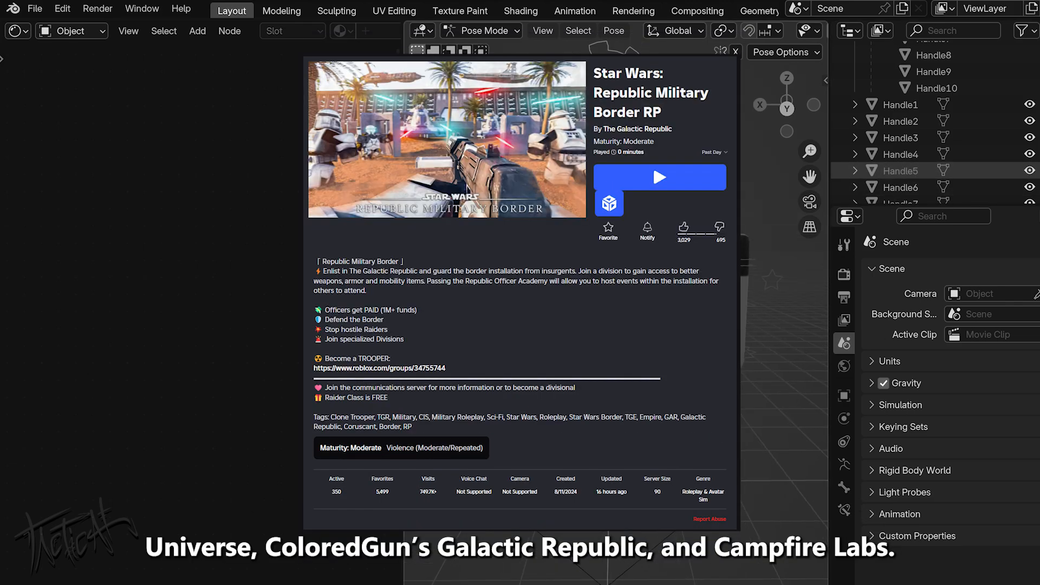
key("ctrl+p")
left_click(904, 172)
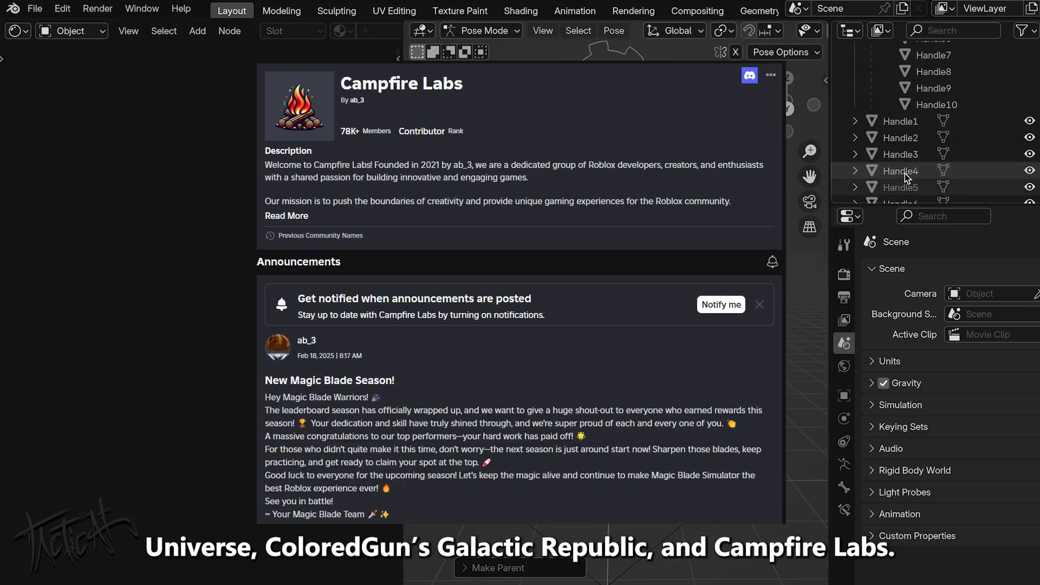
left_click(588, 232)
key("ctrl+p")
left_click(587, 228)
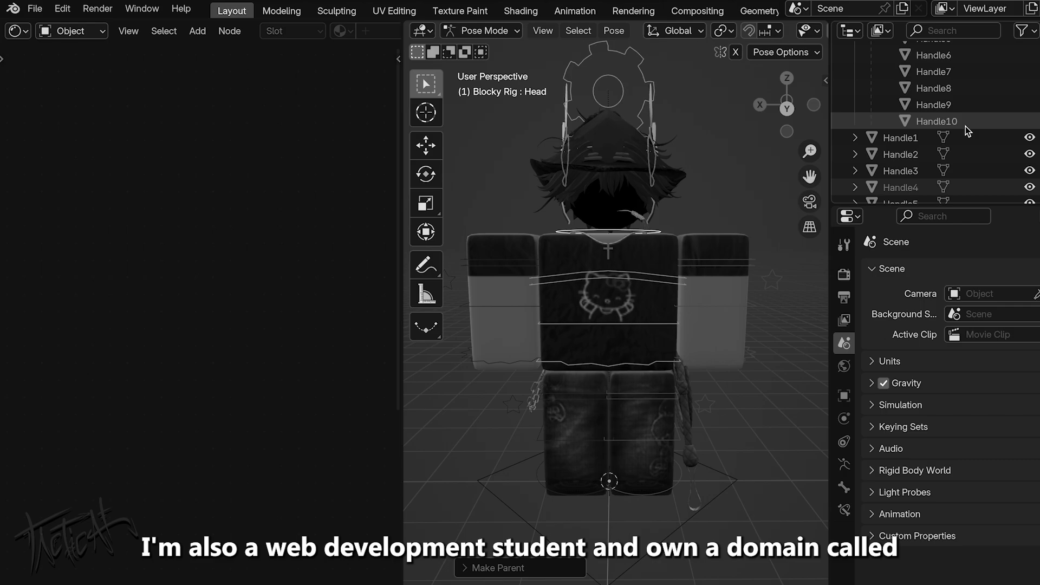
Step: Parent the accessory Handle3 to the rig's Hips bone using the Bone option
left_click(903, 171)
left_click(574, 394)
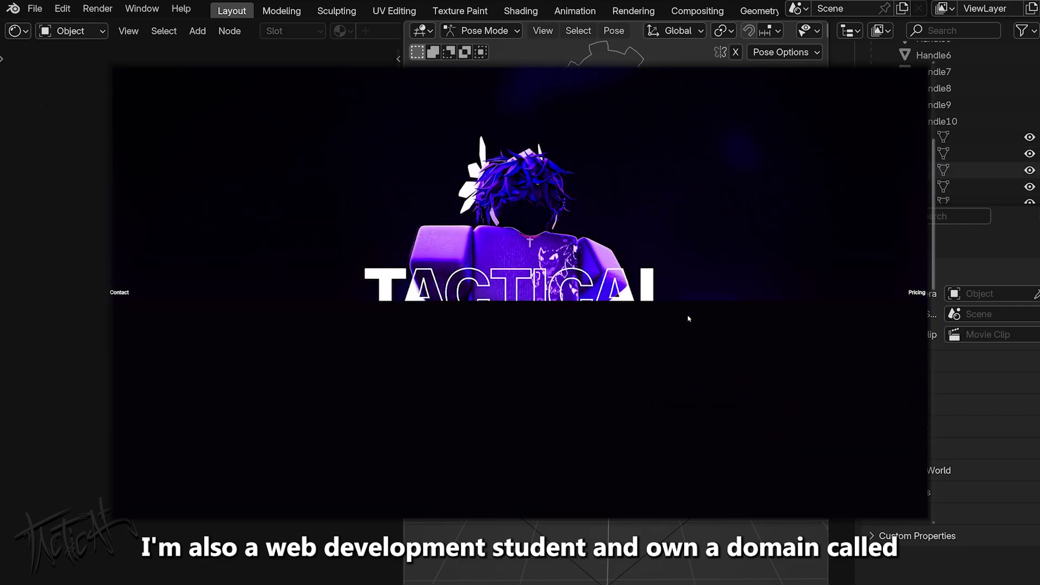
key("ctrl+p")
left_click(574, 391)
Step: Parent the hats Handle2 and Handle1 to the Head bone using the Bone option
left_click(909, 174)
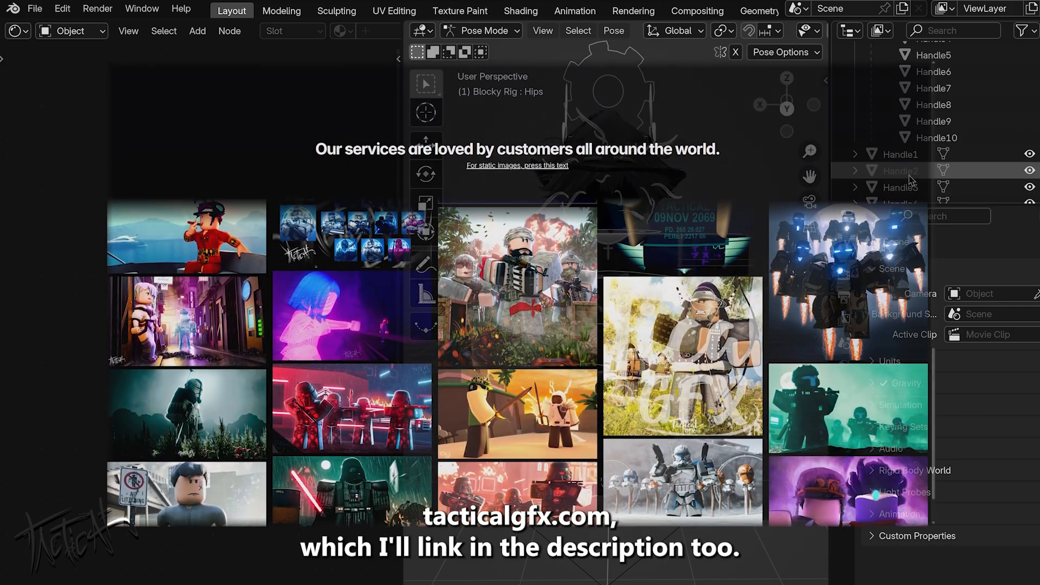
left_click(638, 227)
key("ctrl+p")
left_click(638, 225)
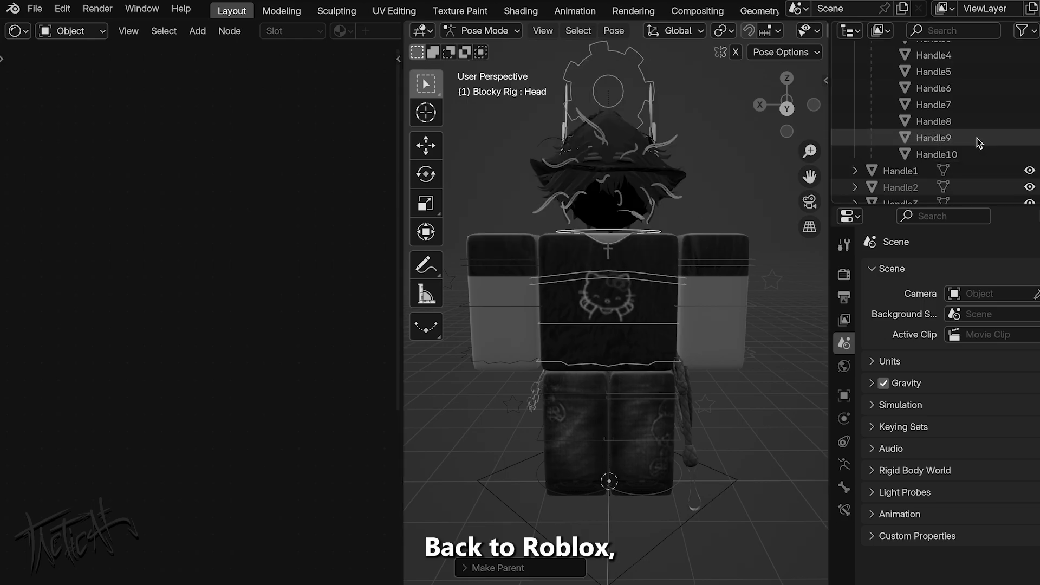
left_click(900, 171)
key("ctrl+p")
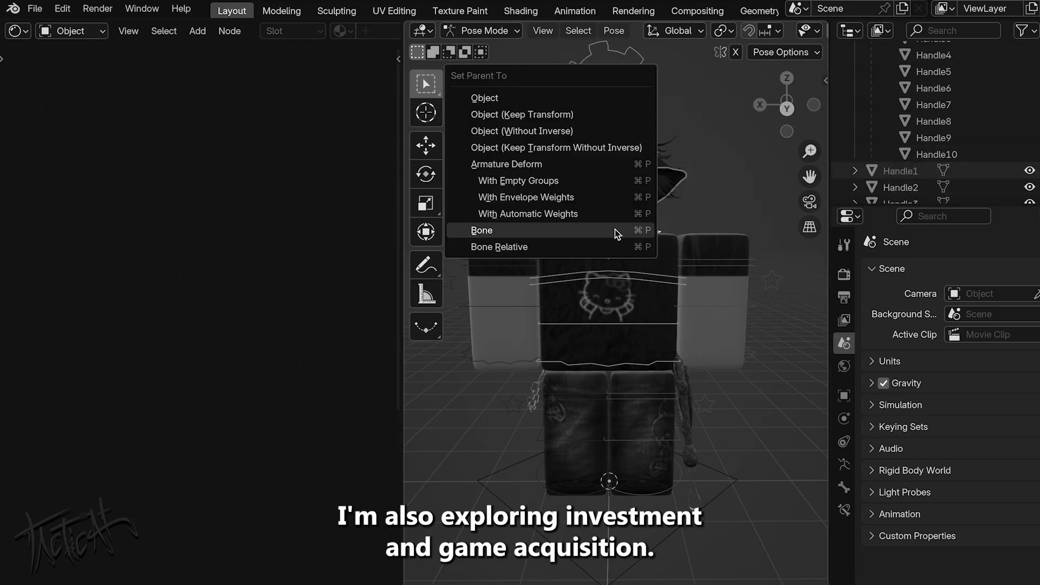
left_click(615, 229)
Step: Return the rig to Object Mode and collapse the Blocky Rig hierarchy in the outliner
middle_click_drag(613, 229, 596, 238)
scroll(975, 138, "down", 5)
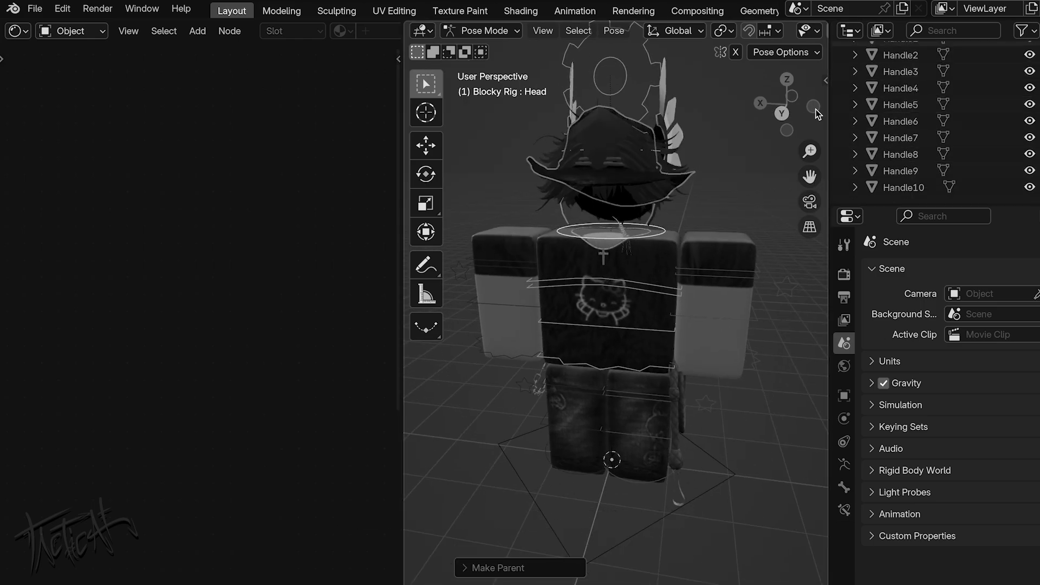
left_click(464, 30)
left_click(487, 47)
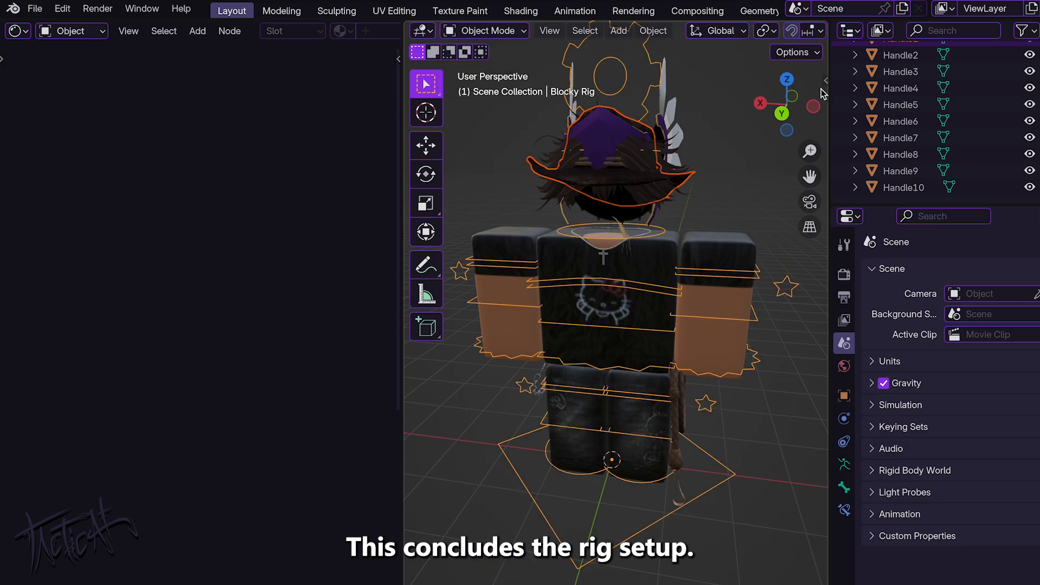
scroll(888, 124, "up", 6)
scroll(891, 122, "up", 5)
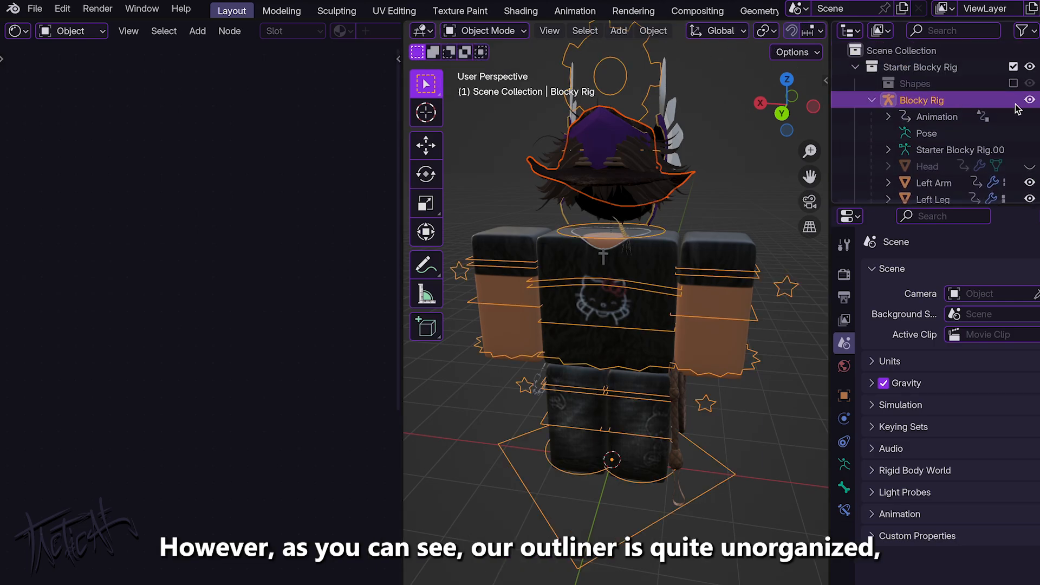
left_click(869, 101)
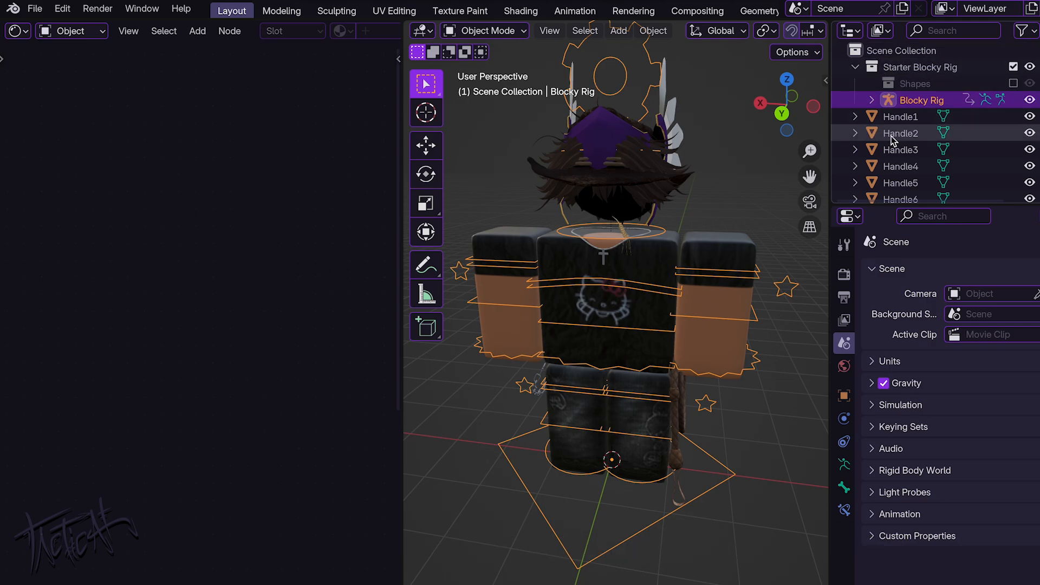
Step: Move all hats from Handle1 through Handle10 into the Starter Blocky Rig collection
scroll(892, 136, "down", 5)
scroll(901, 166, "up", 5)
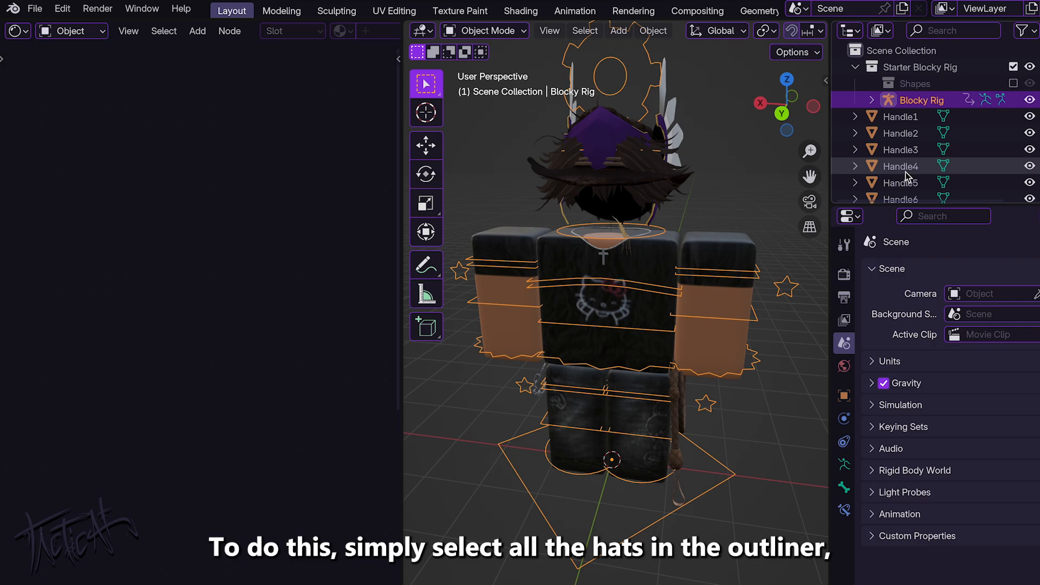
scroll(905, 171, "down", 5)
left_click(911, 187)
scroll(911, 179, "up", 4)
scroll(910, 167, "up", 1)
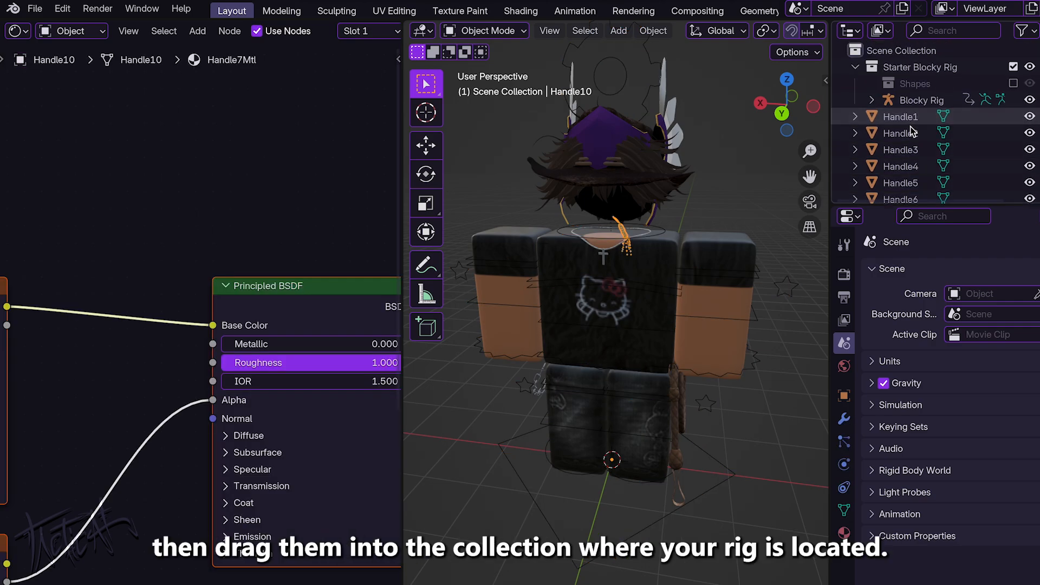
left_click(909, 121, "shift")
left_click_drag(905, 142, 913, 62)
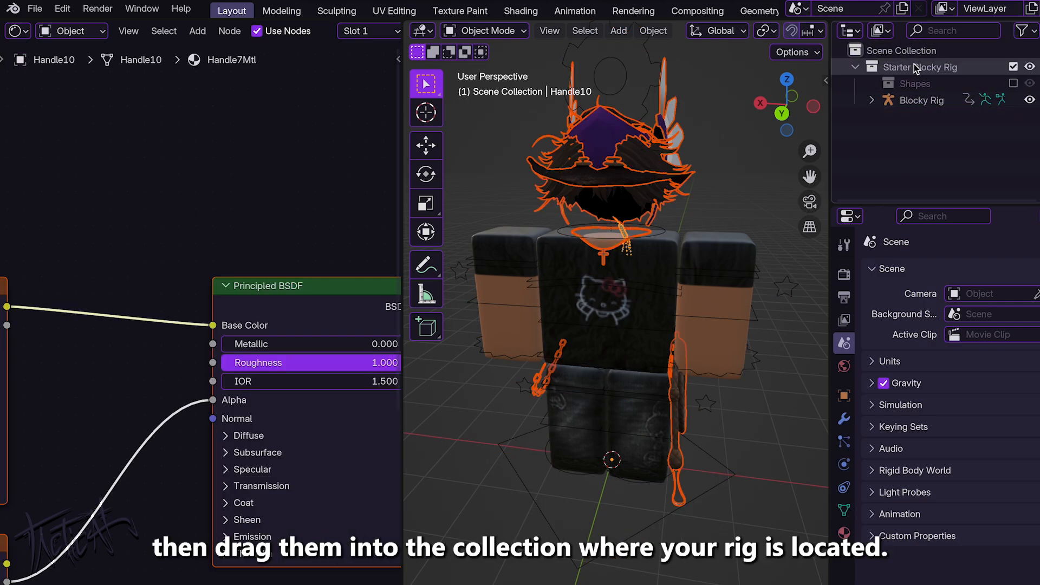
Step: Check the hats nested under the Blocky Rig armature and rename the armature to Rig
left_click(872, 101)
scroll(892, 129, "down", 1)
scroll(894, 130, "down", 5)
scroll(895, 111, "up", 6)
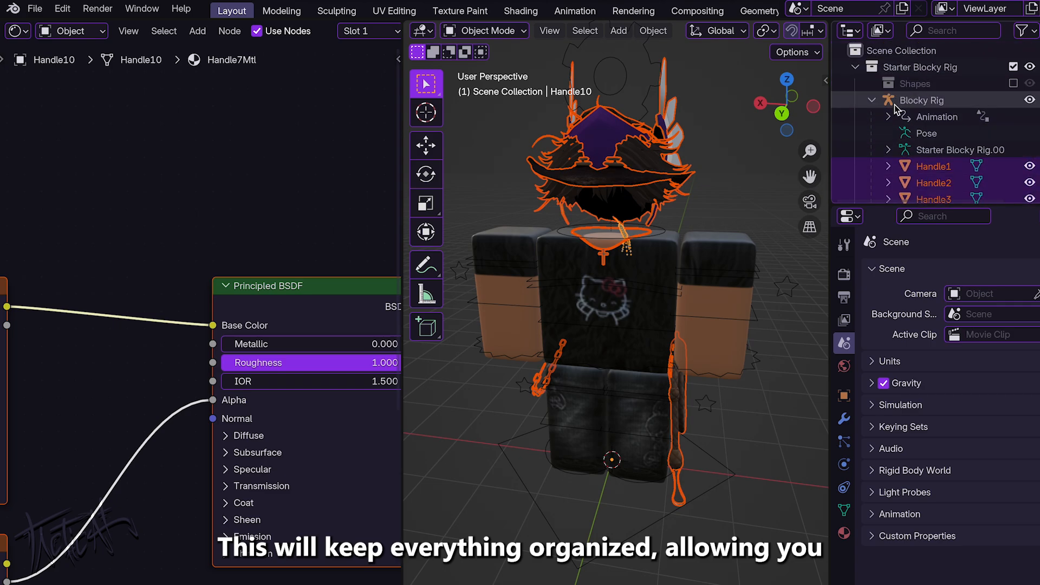
left_click(872, 101)
double_click(915, 100)
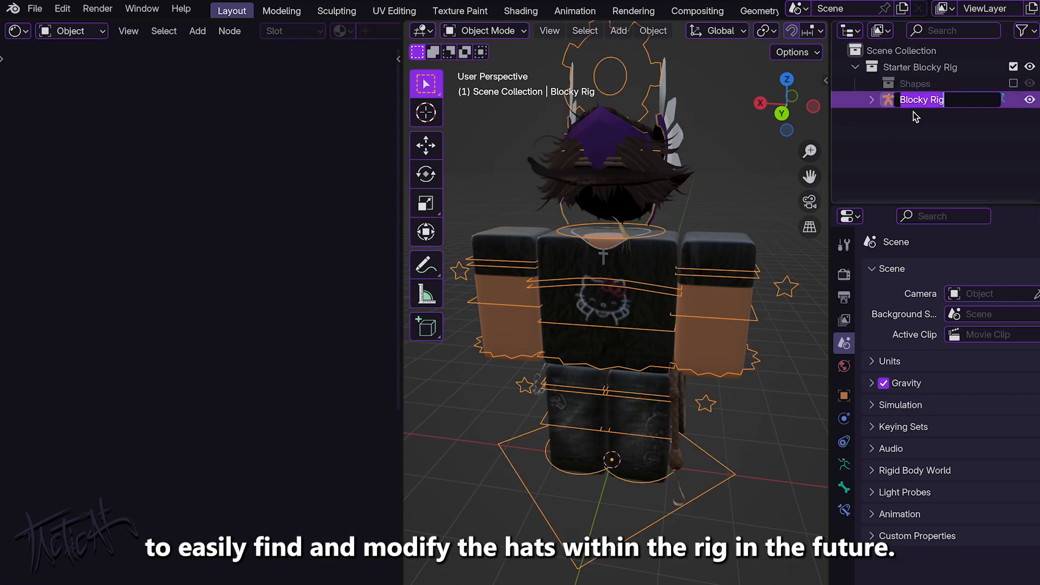
key("Return")
Step: Put the rig in Pose Mode and raise its right arm by rotating the arm bones
scroll(545, 342, "down", 4)
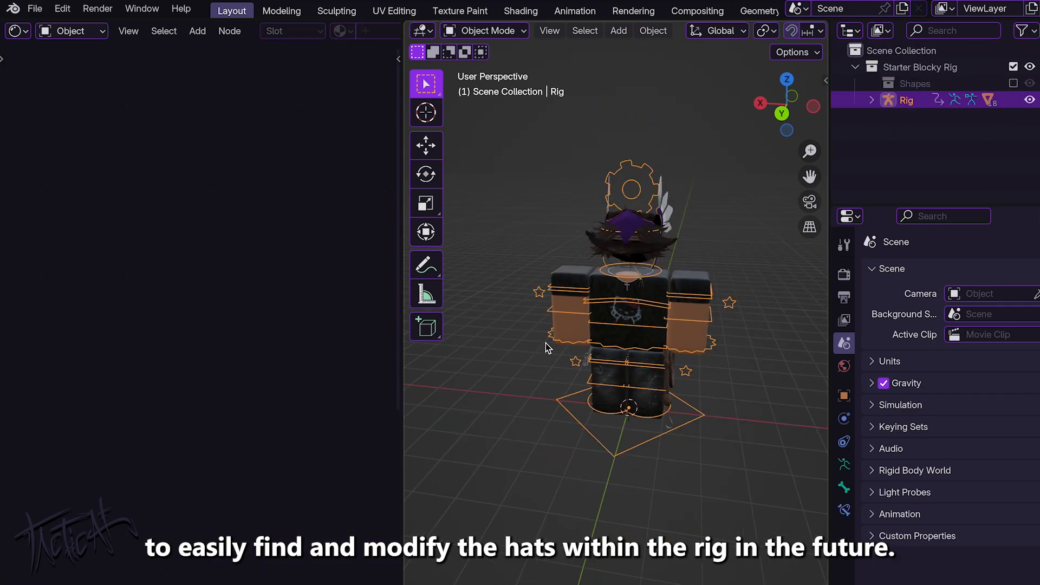
left_click(480, 31)
left_click(477, 81)
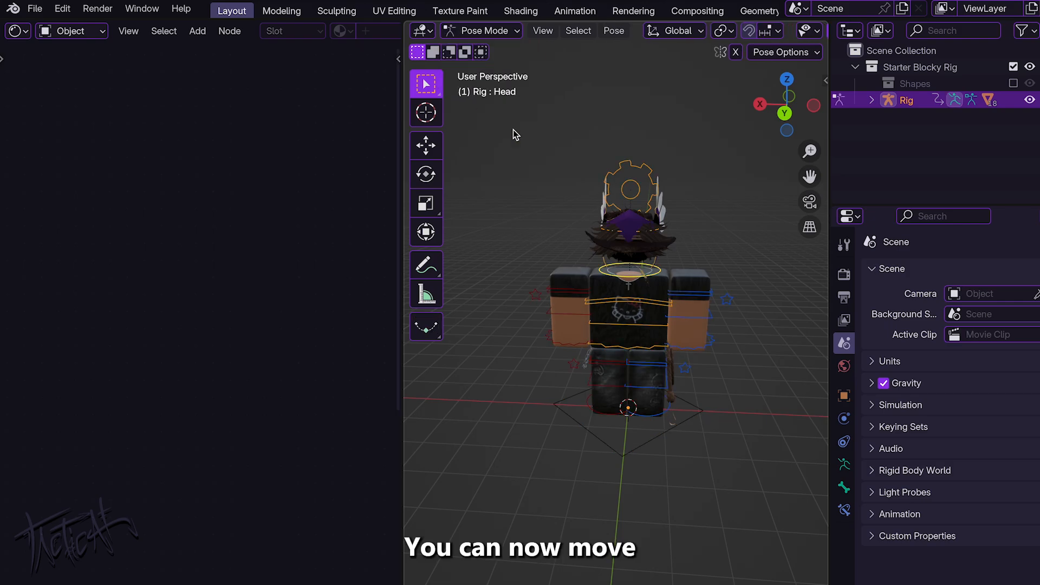
middle_click_drag(574, 294, 516, 272)
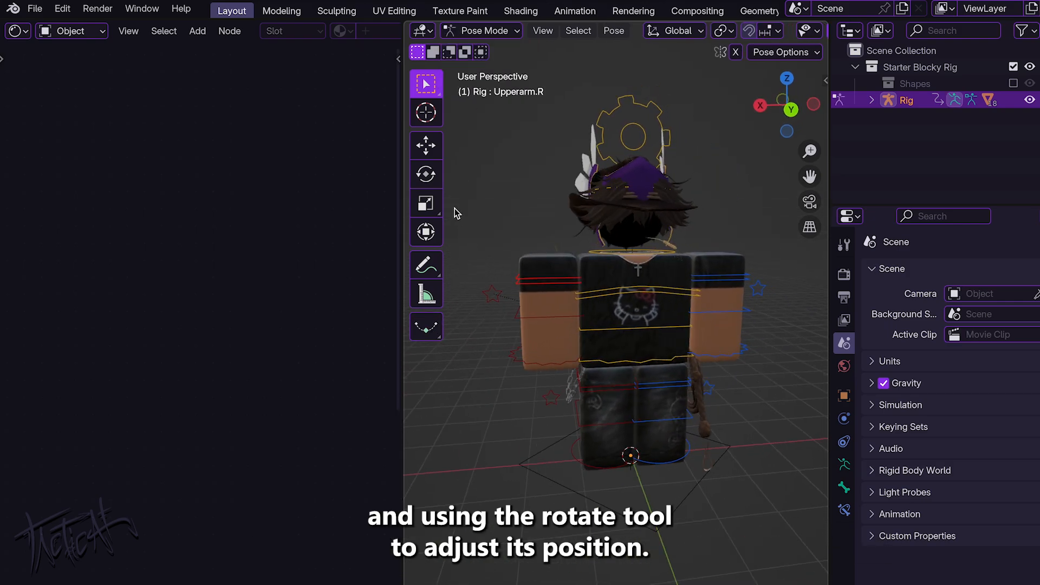
left_click(426, 174)
left_click_drag(562, 225, 600, 284)
left_click(532, 278)
middle_click_drag(532, 282, 600, 290)
left_click_drag(554, 340, 603, 318)
middle_click_drag(705, 303, 639, 295)
Step: Rotate the rig's head bone and raise the left arm with the Rotate tool
left_click(690, 283)
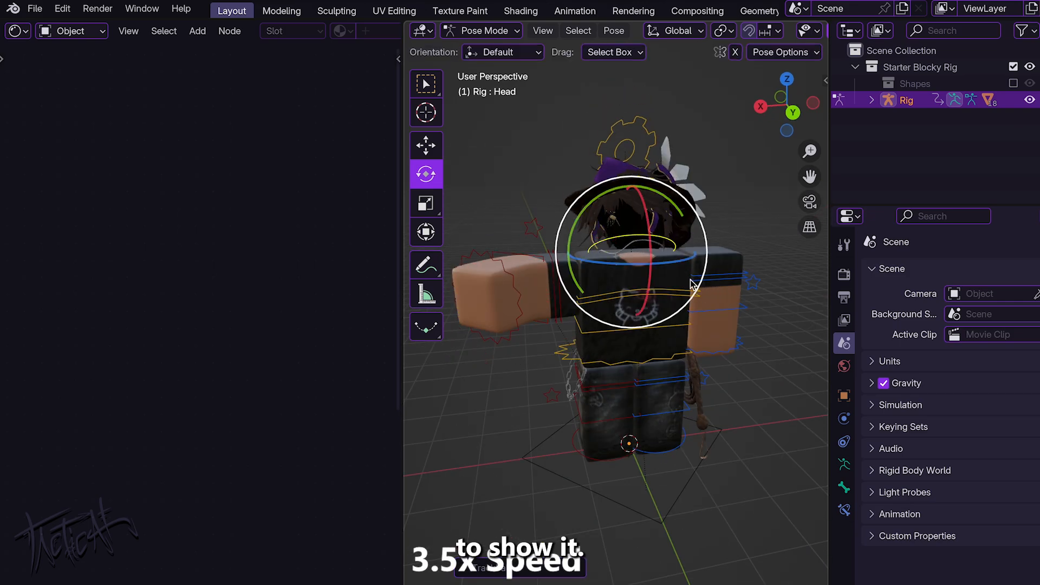
left_click(610, 266)
left_click_drag(606, 325, 663, 260)
left_click(641, 249)
left_click(639, 251)
middle_click_drag(639, 251, 625, 295)
left_click_drag(595, 293, 602, 295)
middle_click_drag(623, 336, 650, 281)
Step: Tilt the rig's torso and start bending its left leg by rotating the bones
left_click(654, 361)
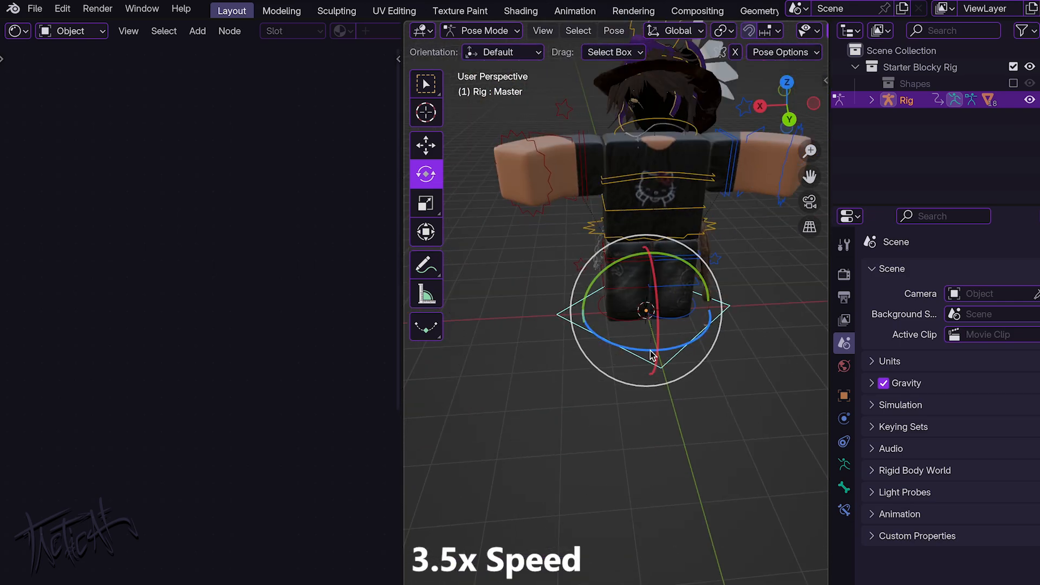
left_click(645, 221)
left_click_drag(645, 222, 651, 215)
middle_click_drag(651, 228, 623, 212)
left_click(612, 242)
left_click(681, 285)
left_click_drag(681, 291, 685, 258)
Step: Rotate the left foot bone and bend the right lower leg of the posed rig
left_click(667, 315)
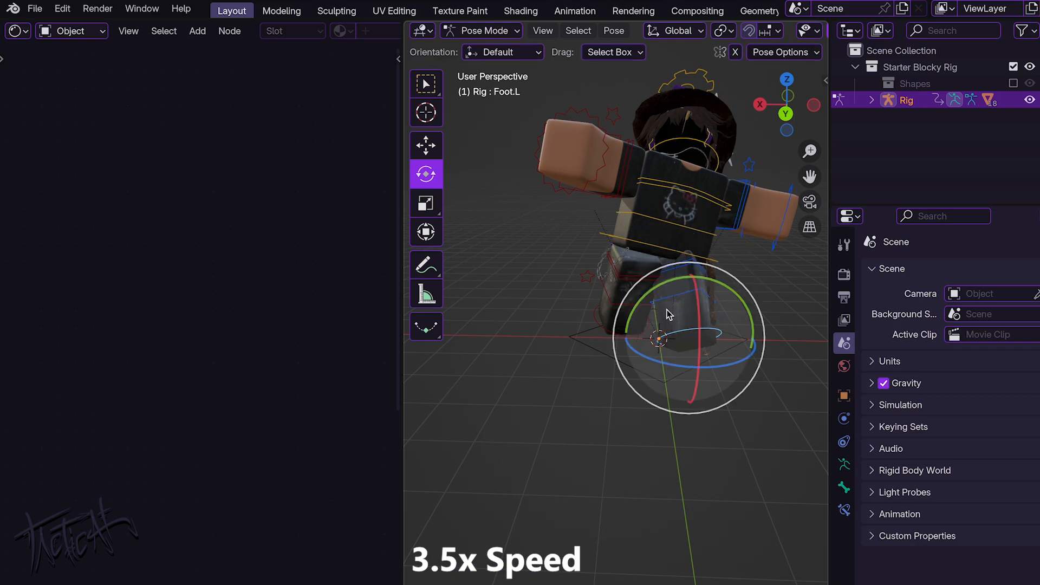
left_click(687, 312)
left_click_drag(692, 313, 726, 322)
left_click(643, 305)
middle_click_drag(644, 305, 539, 262)
left_click_drag(539, 263, 568, 359)
middle_click_drag(547, 352, 657, 269)
Step: Reset the rig to its default pose by clearing the user transforms of all bones
key("a")
right_click(604, 287)
left_click(531, 546)
left_click(730, 309)
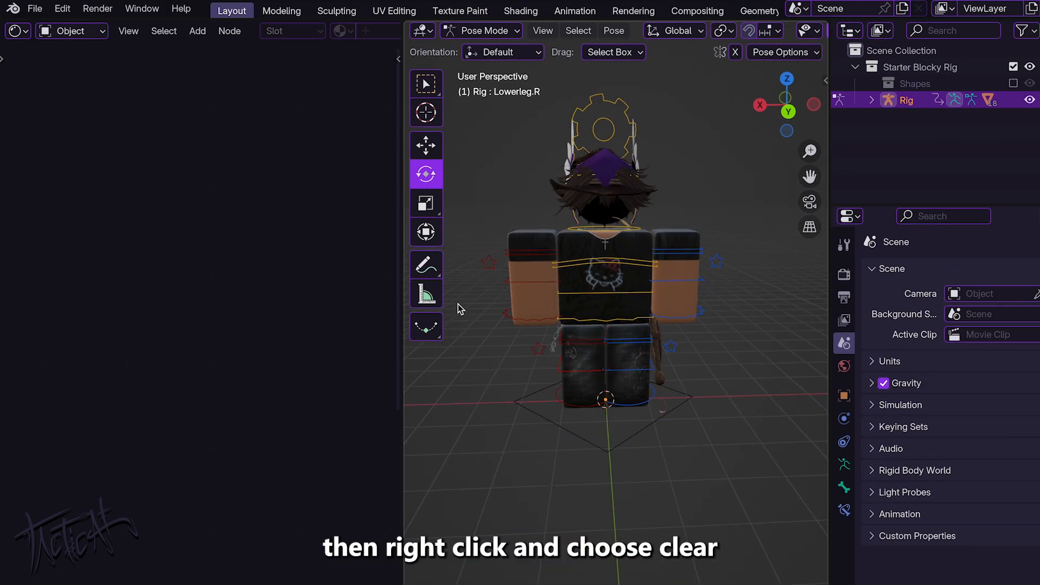
left_click(594, 432)
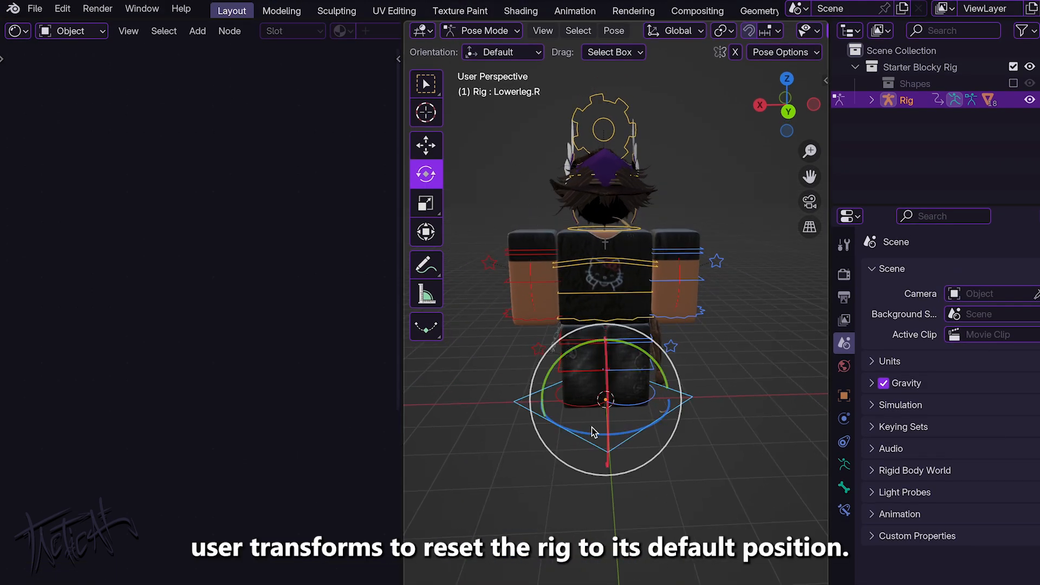
right_click(591, 428)
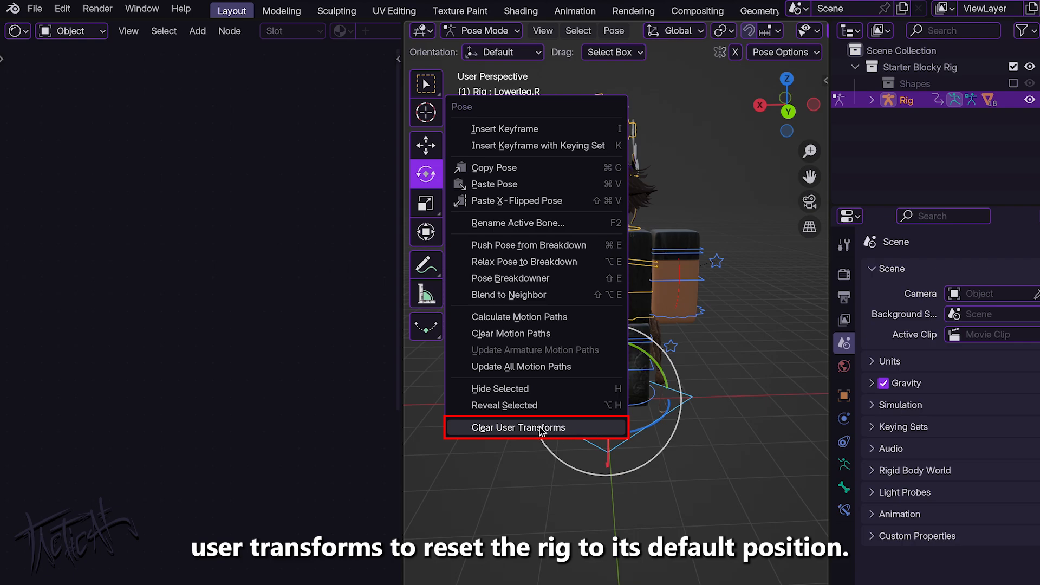
left_click(565, 427)
Step: Switch the rig from Pose Mode back to Object Mode
middle_click_drag(516, 285, 529, 279)
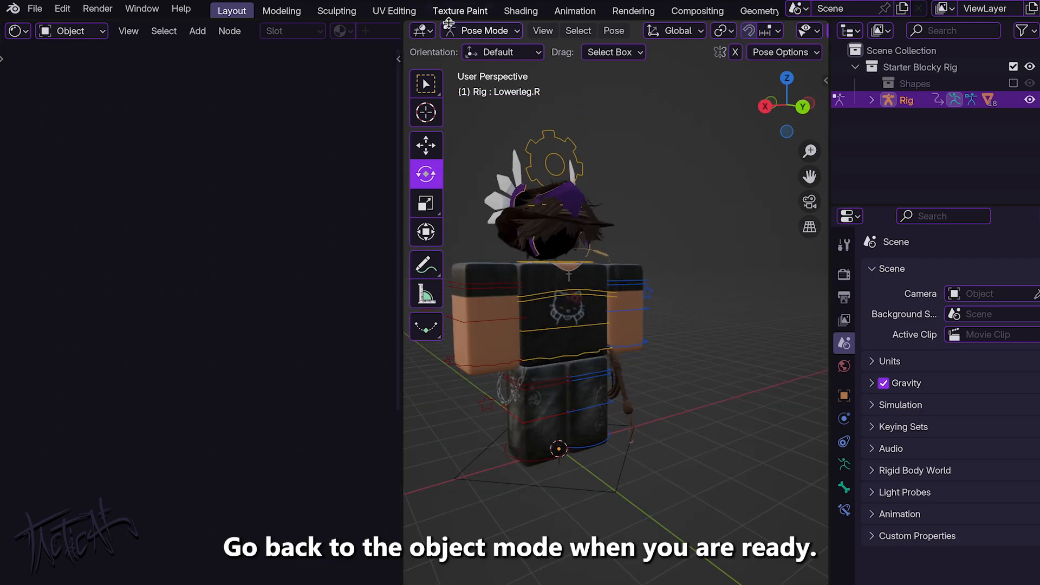
left_click(481, 30)
left_click(484, 48)
middle_click_drag(649, 292, 643, 346)
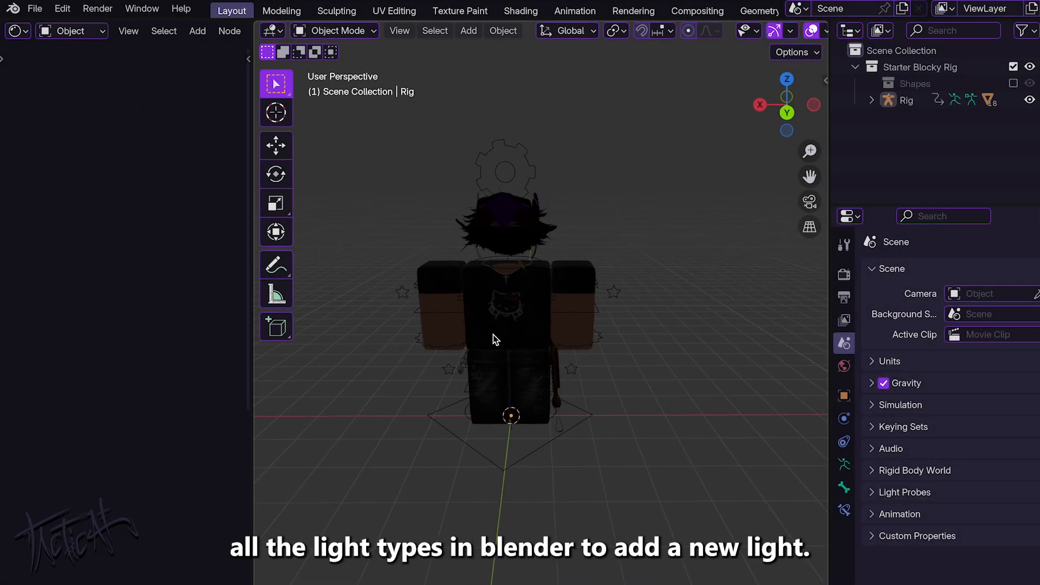
Step: Add a Sun light to the scene and swing its light direction to a slanted angle beside the rig
key("shift+a")
mouse_move(495, 339)
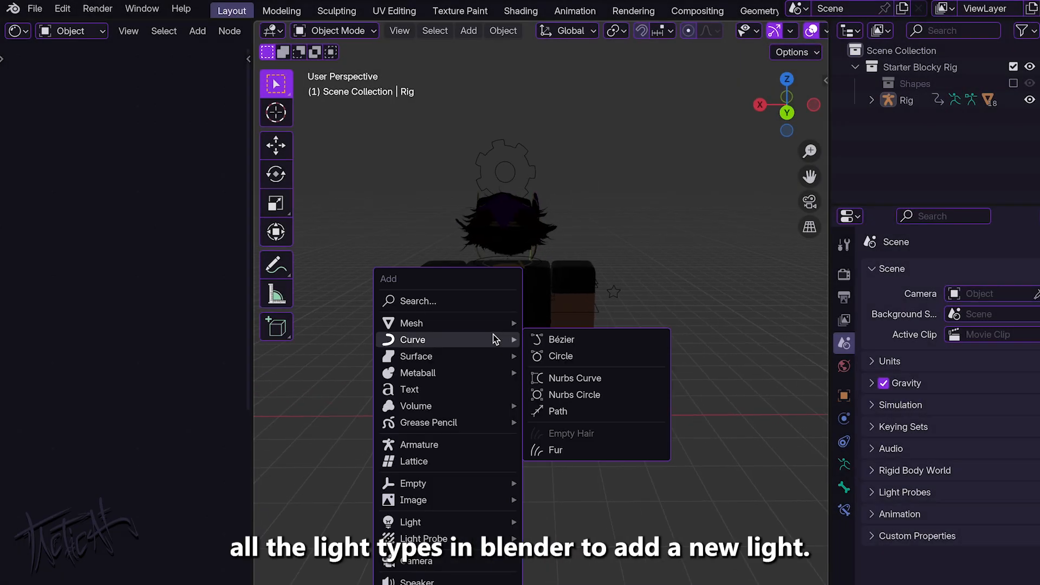
mouse_move(479, 521)
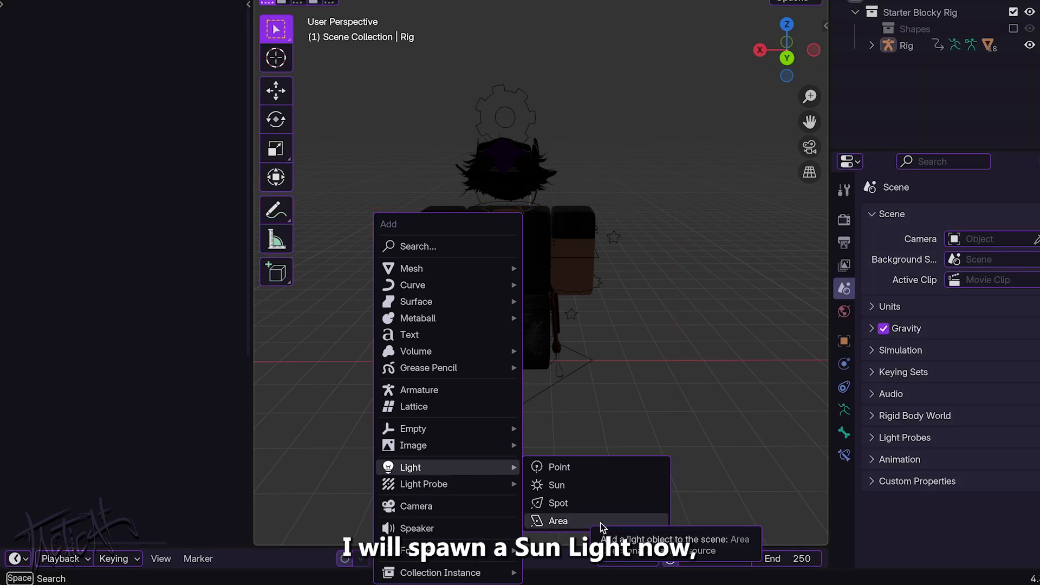
left_click(583, 486)
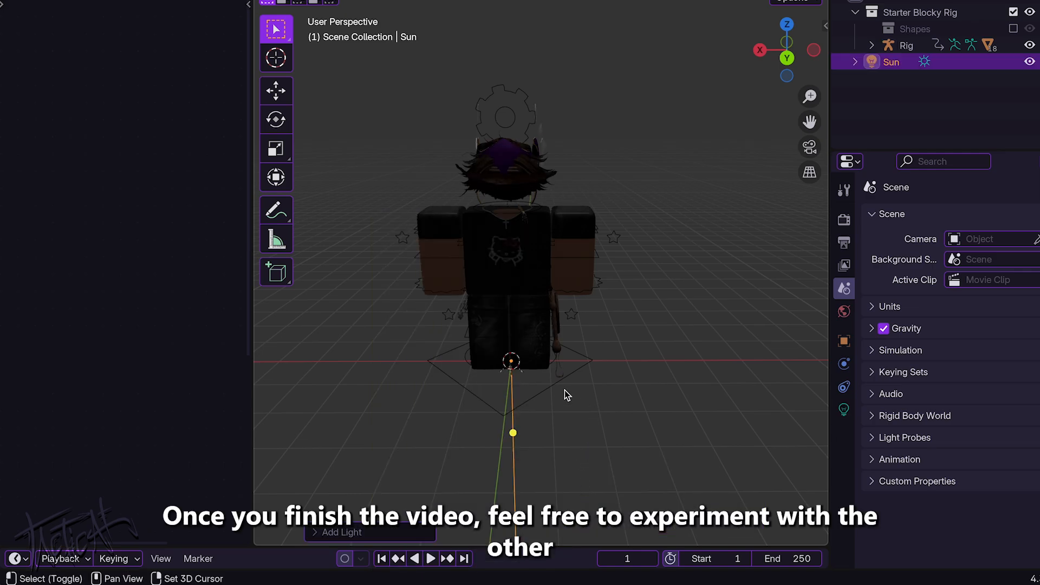
middle_click_drag(564, 391, 620, 423)
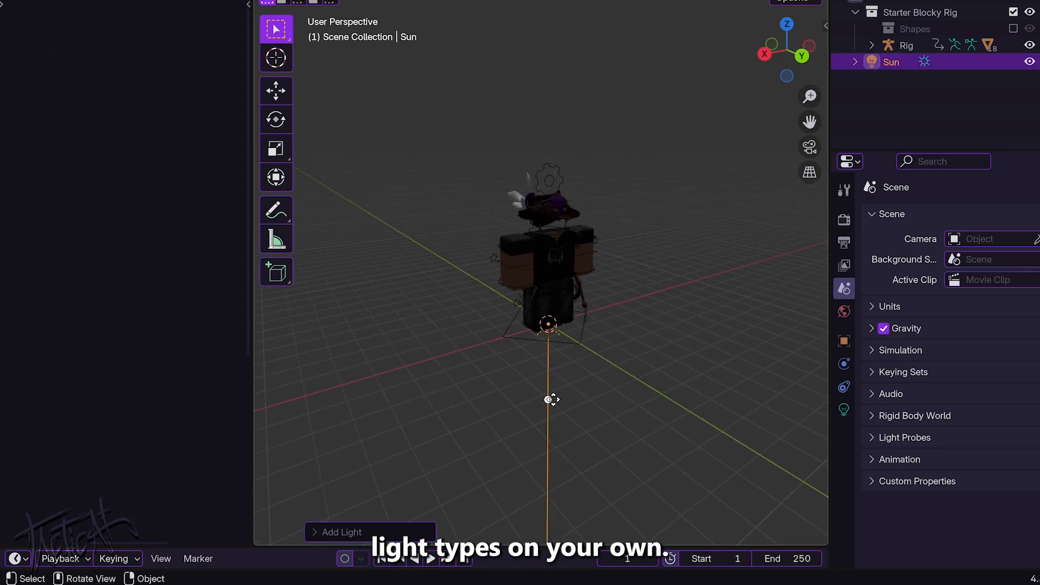
left_click_drag(552, 400, 499, 351)
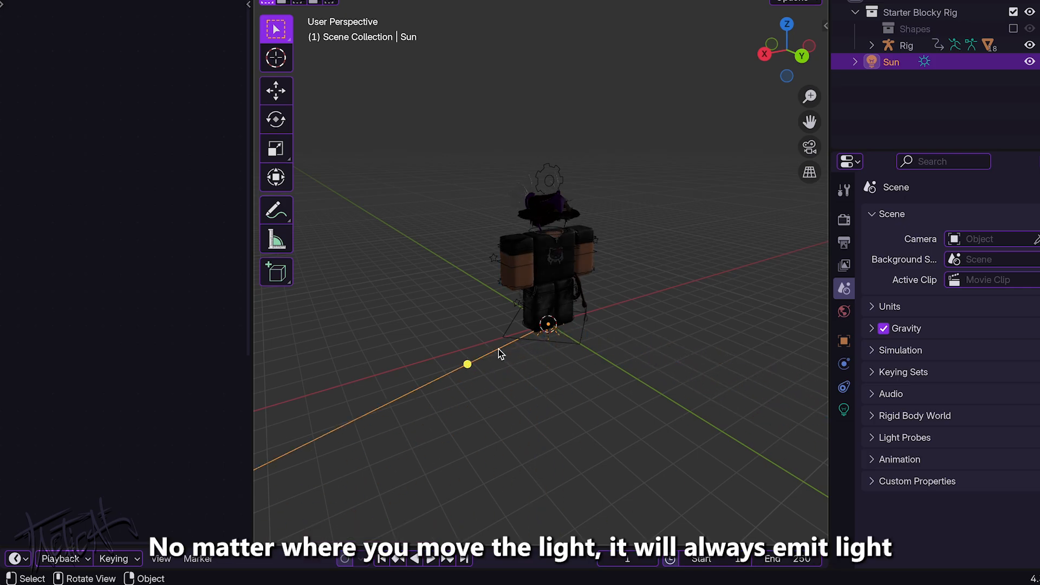
Step: Delete the re-aimed Sun light and add a fresh Sun light in its place
key("x")
left_click(498, 351)
key("shift+a")
mouse_move(504, 349)
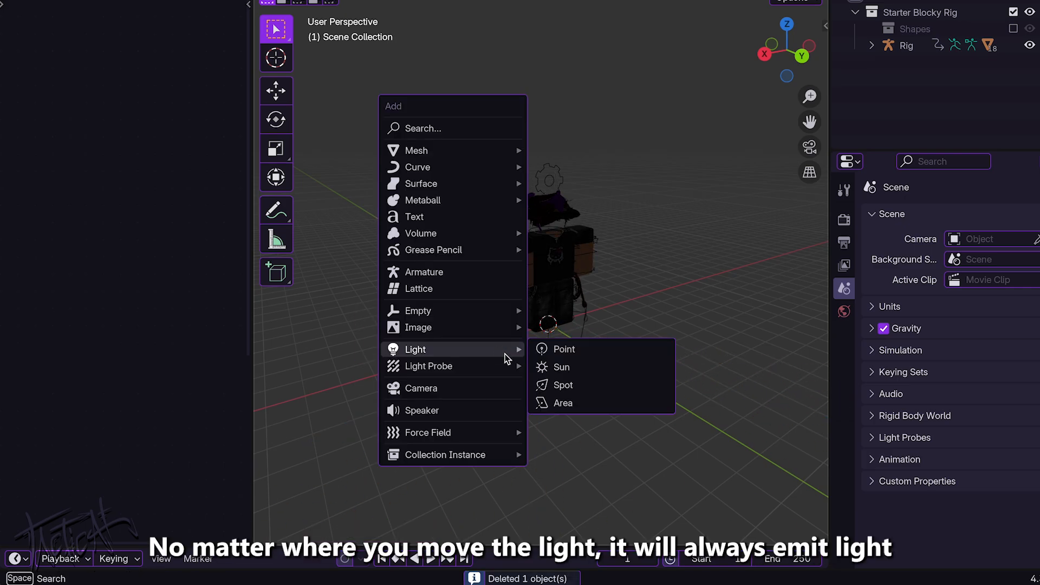
left_click(560, 367)
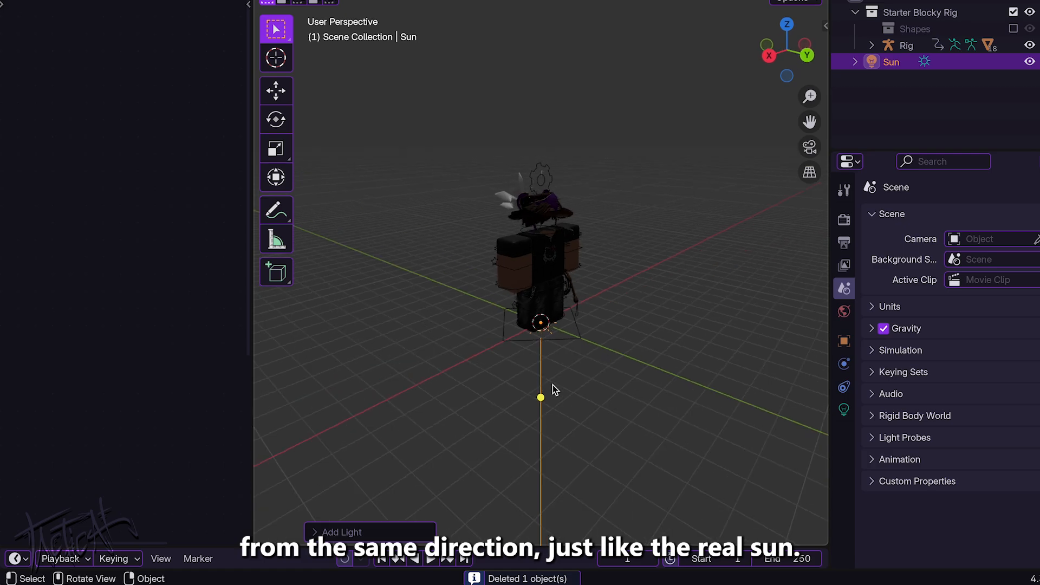
Step: Rotate the Sun light 90° around the global X axis with the Rotate tool
middle_click_drag(553, 388, 618, 376)
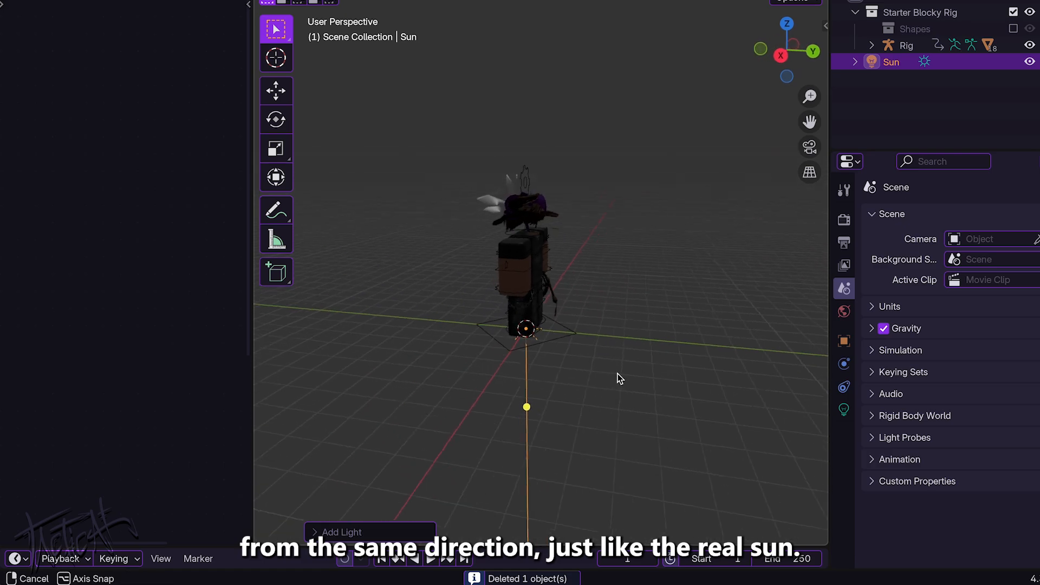
left_click(276, 119)
left_click_drag(488, 284, 470, 385)
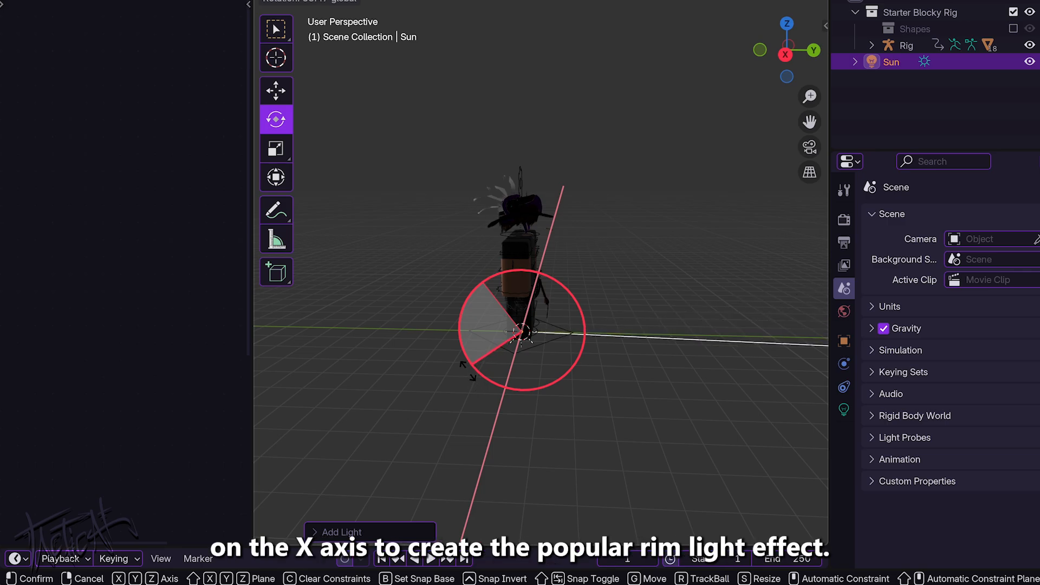
left_click(467, 372)
left_click(407, 530)
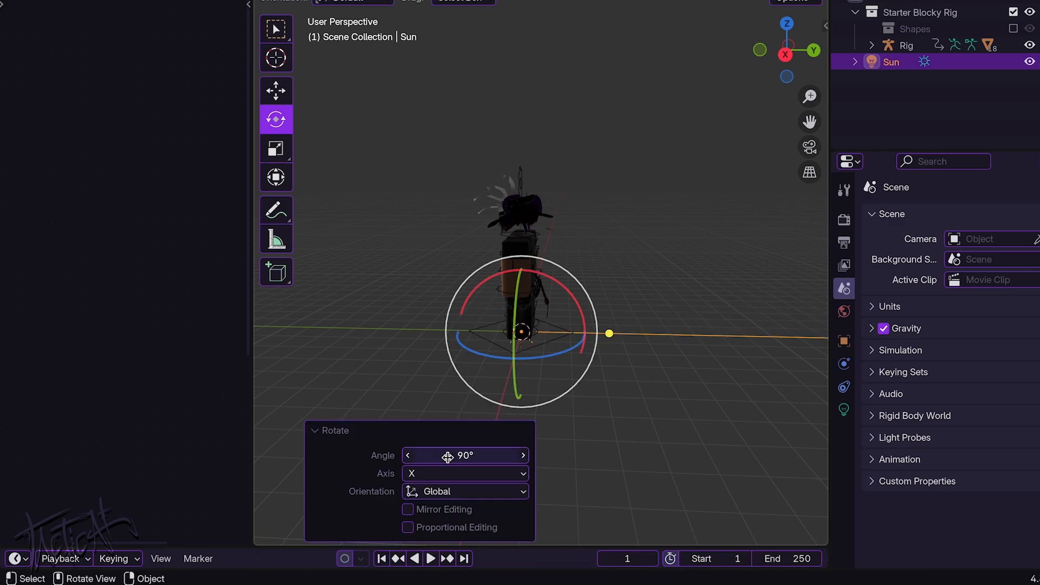
Step: Move the Sun light above and behind the rig, by about -0.8 m in X, -3.2 m in Y and 5.4 m in Z
key("g")
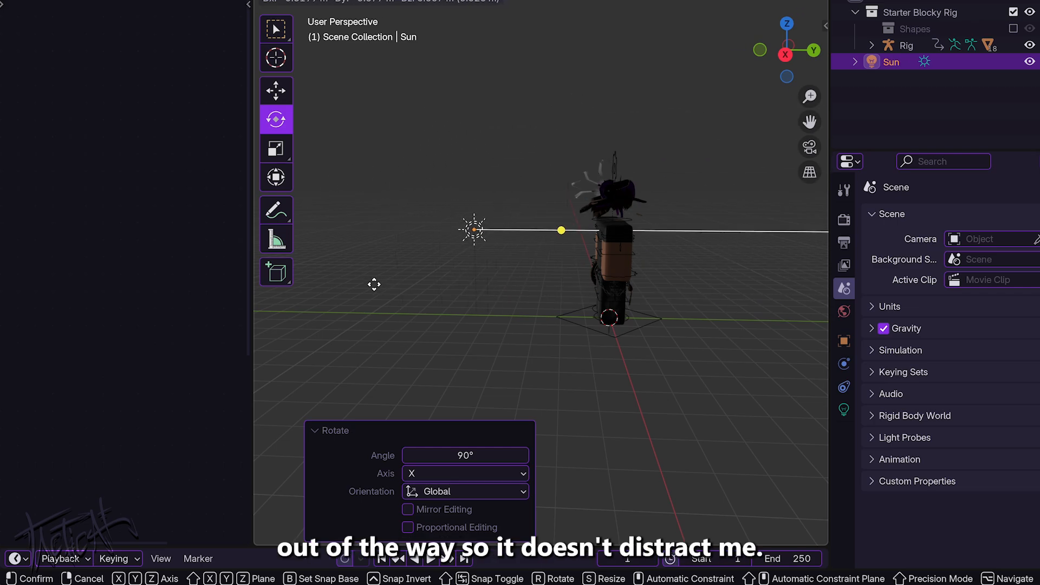
left_click(427, 254)
middle_click_drag(525, 232, 489, 297, "shift")
Step: Set the Sun light's strength to 20 and its angle to 50°
left_click(843, 409)
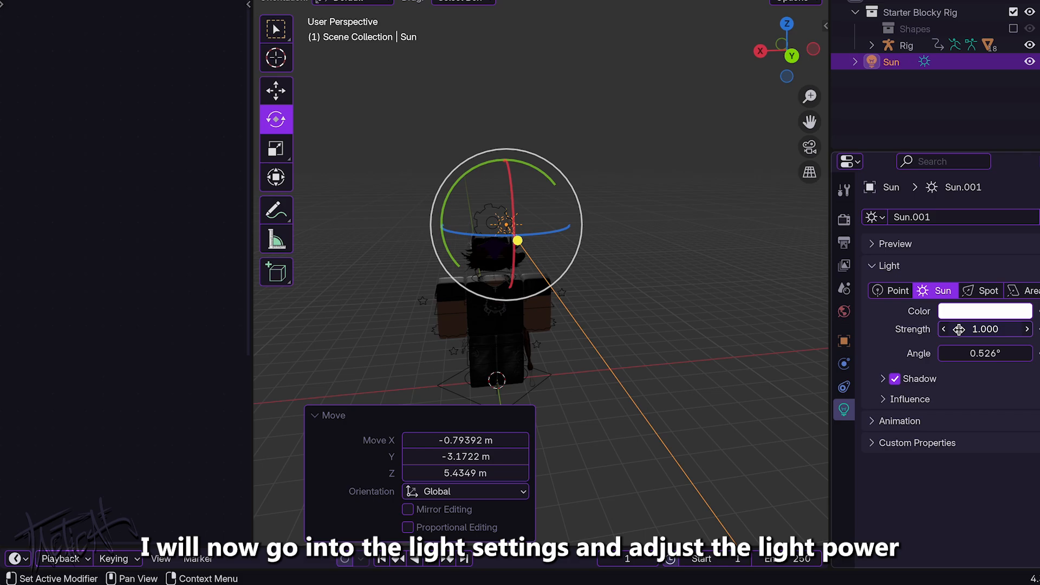
middle_click_drag(455, 379, 469, 288)
scroll(471, 293, "up", 3)
left_click(998, 357)
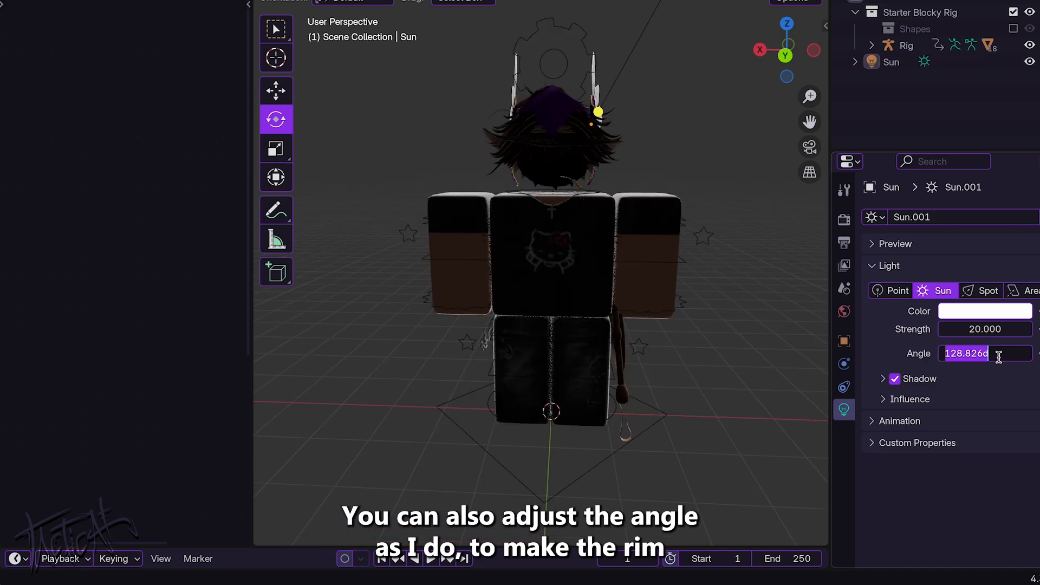
type("50")
key("Return")
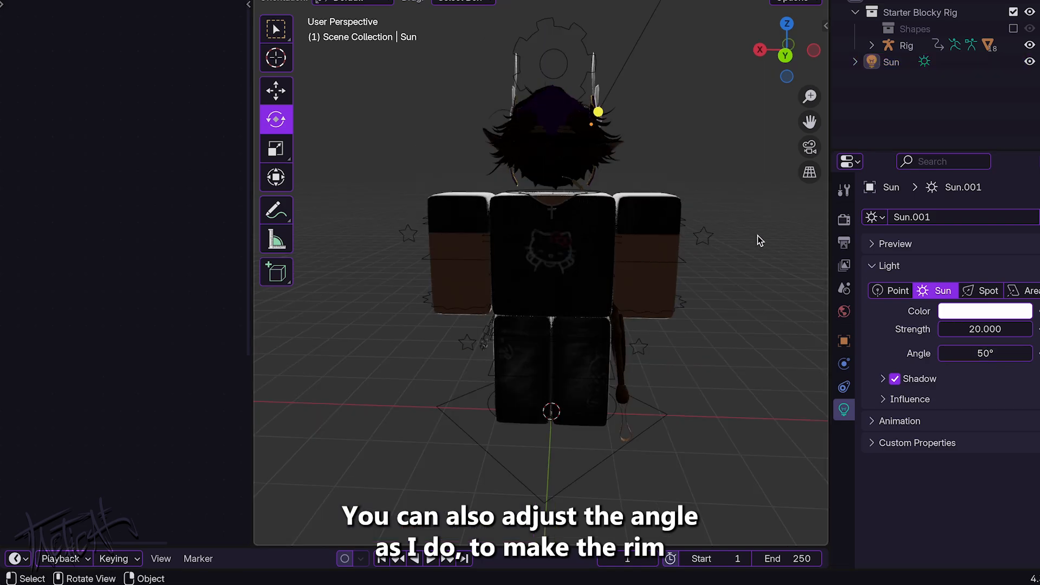
Step: Change the Sun light's color to blue and raise its strength to 50
scroll(653, 236, "down", 2)
middle_click_drag(654, 236, 654, 231)
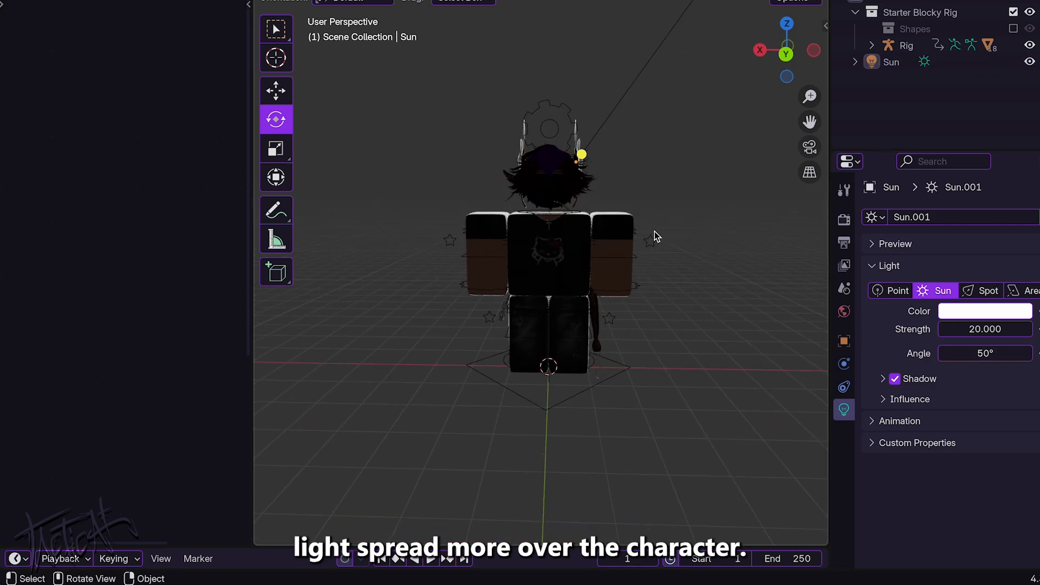
left_click(985, 311)
left_click_drag(946, 121, 978, 67)
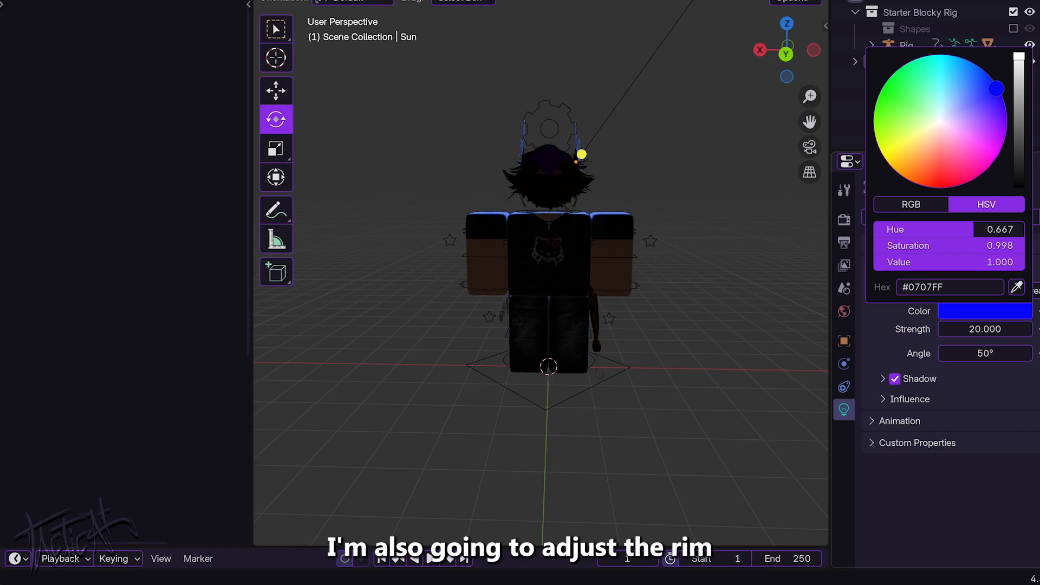
left_click_drag(982, 173, 1004, 102)
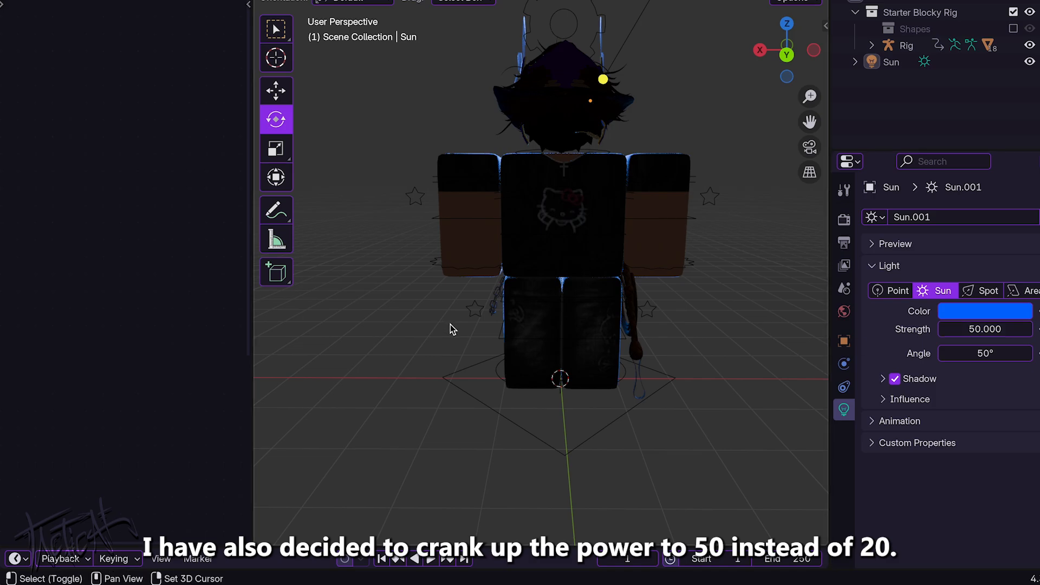
Step: Add an Area light to the scene and scale it up by about 2.7
middle_click_drag(486, 373, 509, 295)
key("shift+a")
mouse_move(509, 294)
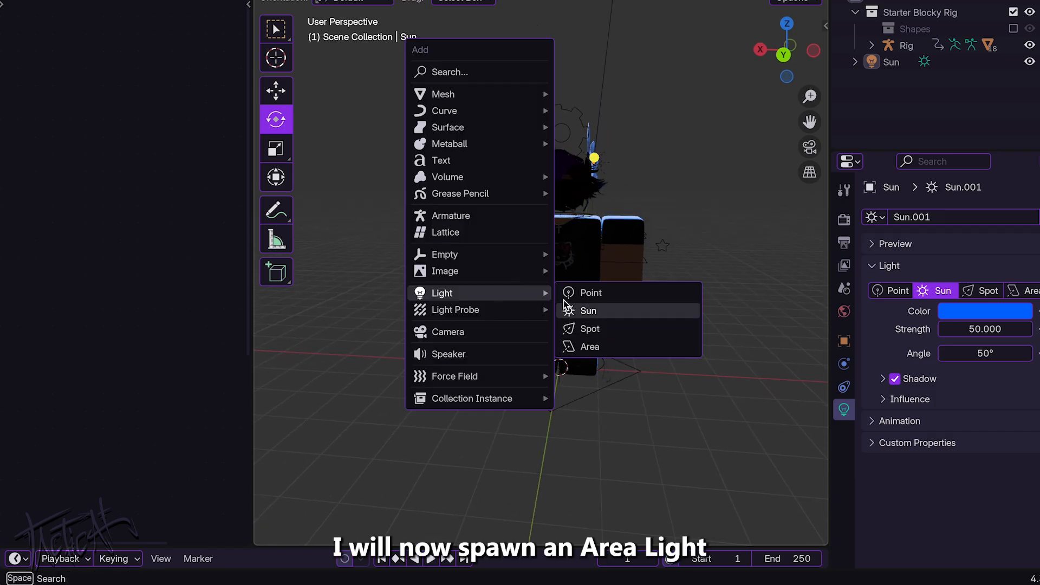
left_click(581, 350)
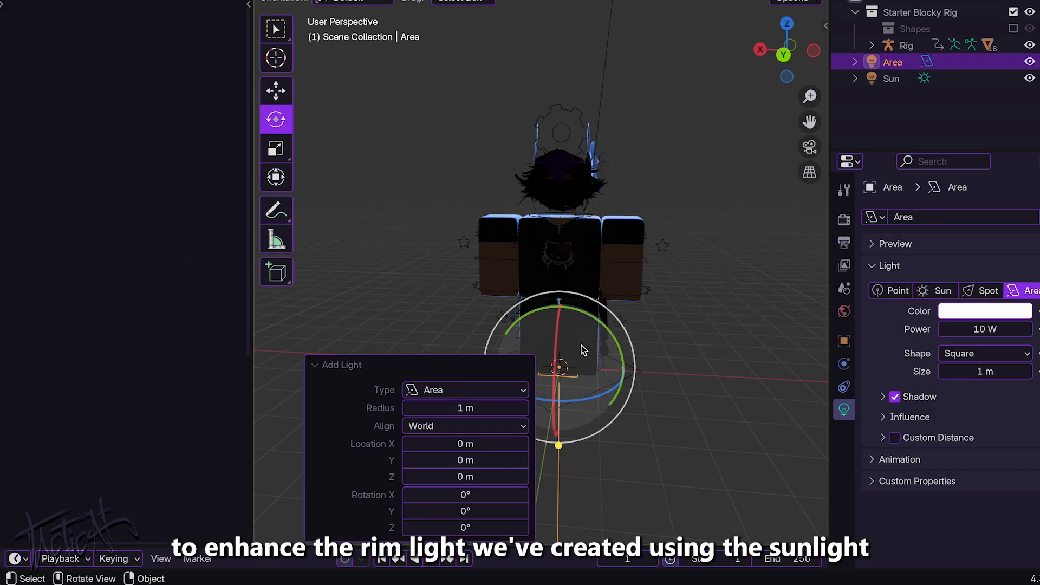
key("s")
left_click(578, 379)
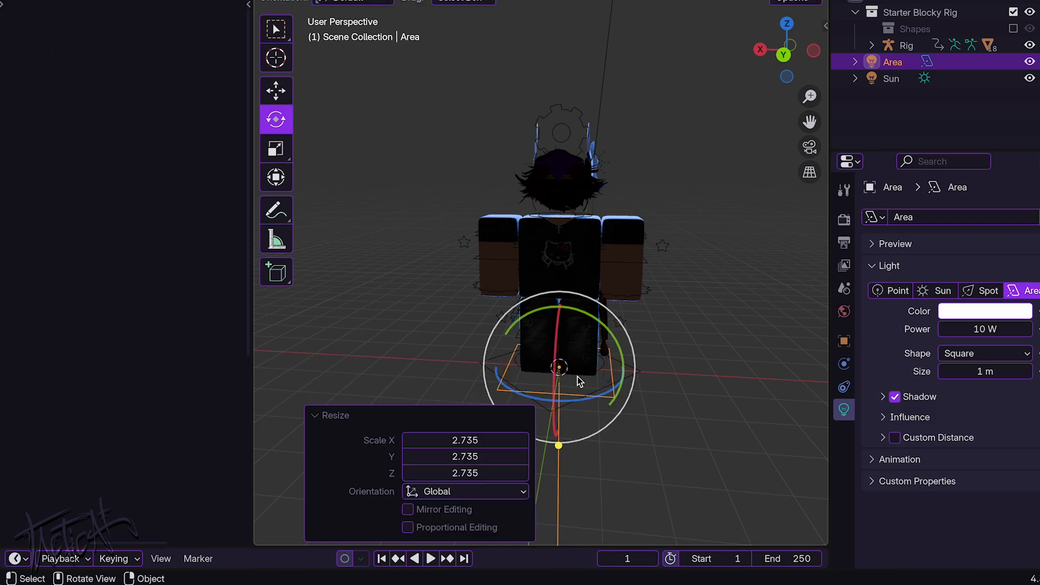
left_click(611, 418)
left_click(611, 400)
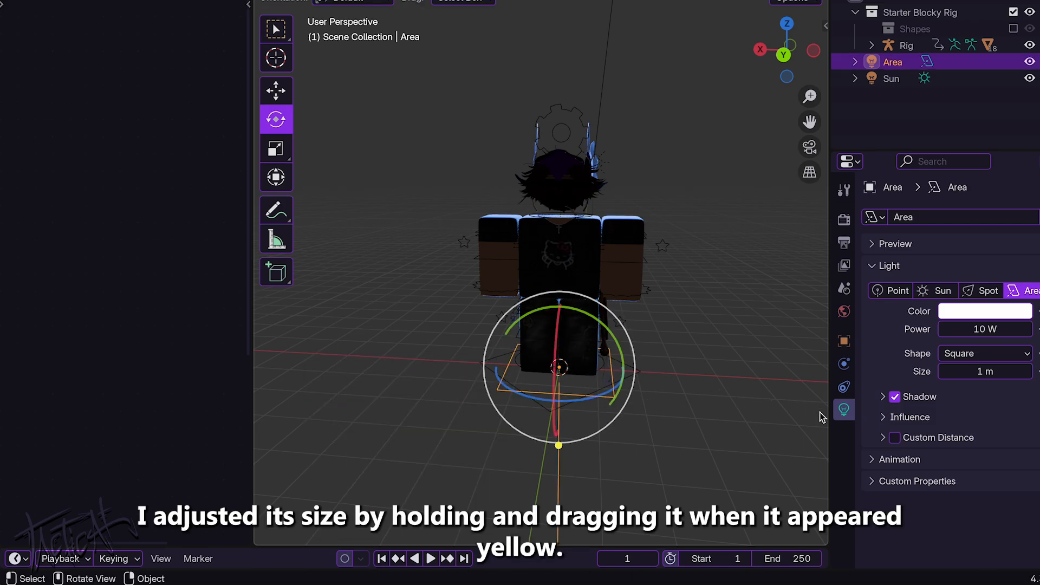
Step: Move the Area light above and behind the rig's head and aim it diagonally down at the character
middle_click_drag(488, 328, 329, 353)
key("g")
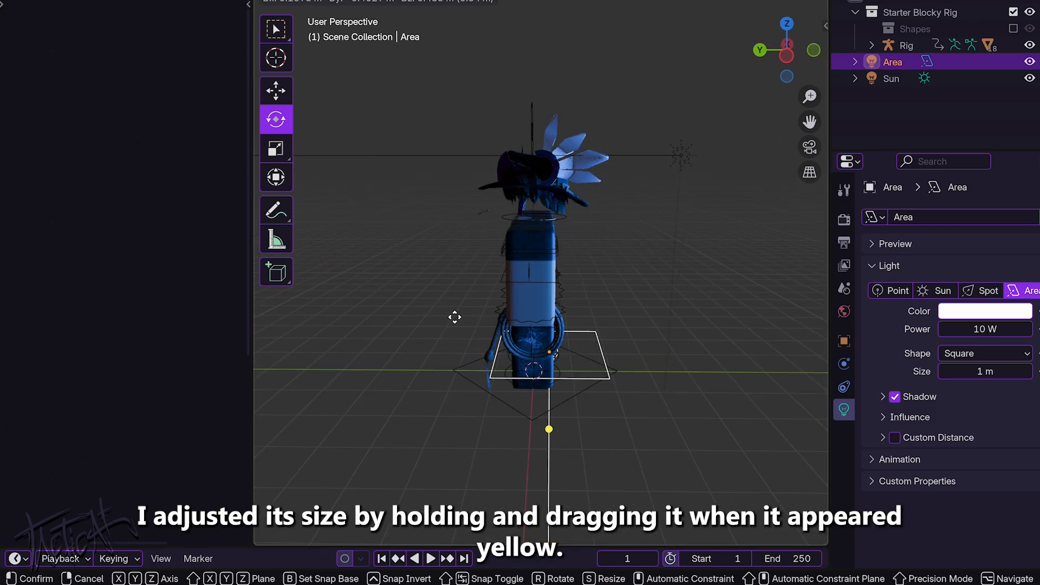
left_click(495, 114)
middle_click_drag(495, 115, 564, 183)
key("g")
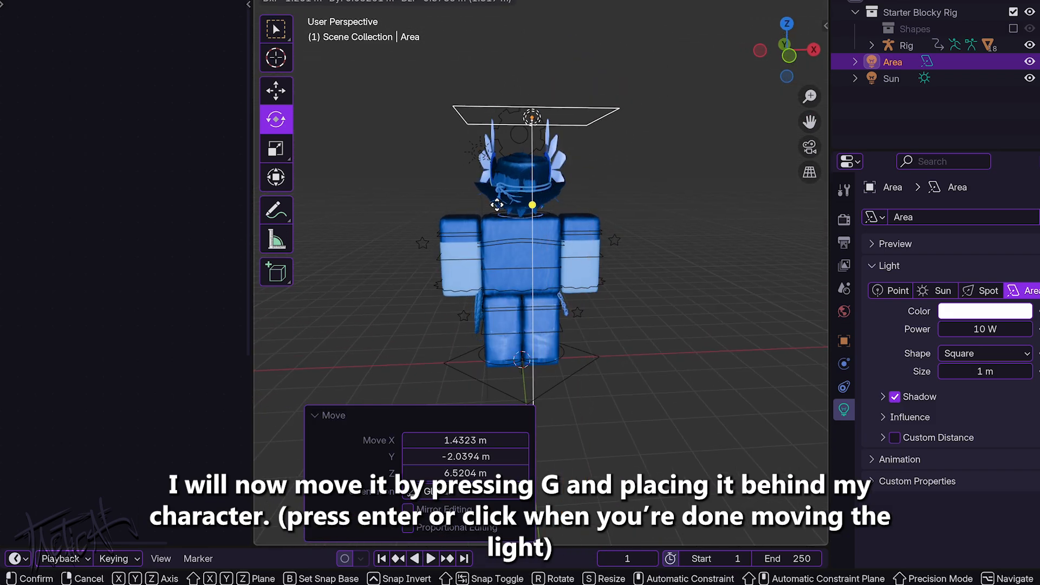
left_click(491, 210)
middle_click_drag(491, 209, 650, 186)
key("g")
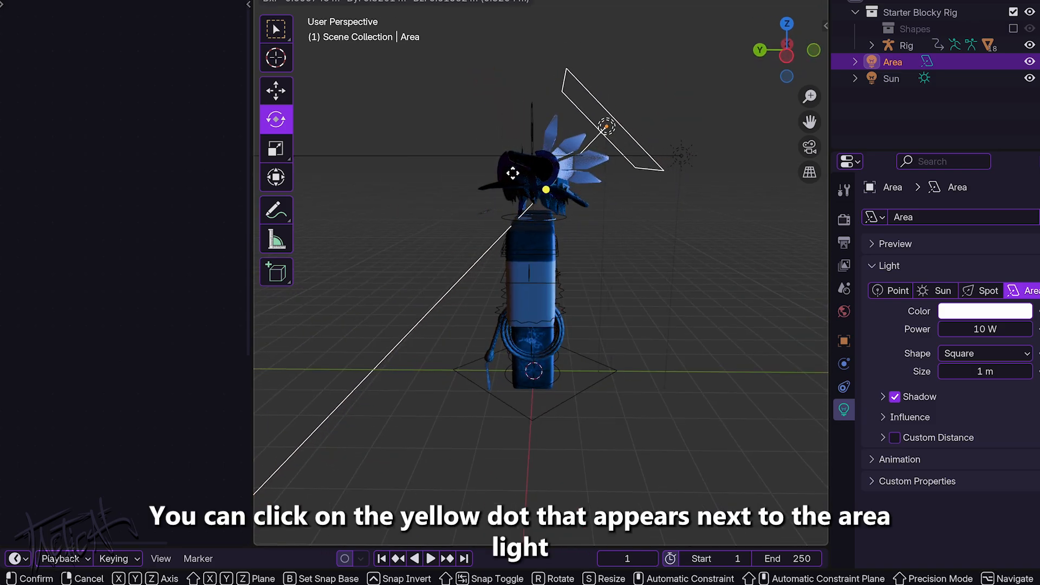
left_click(512, 173)
Step: Set the Area light's power to 1000 W and its color to a blue around #008EFF to match the rim light
middle_click_drag(513, 173, 676, 195)
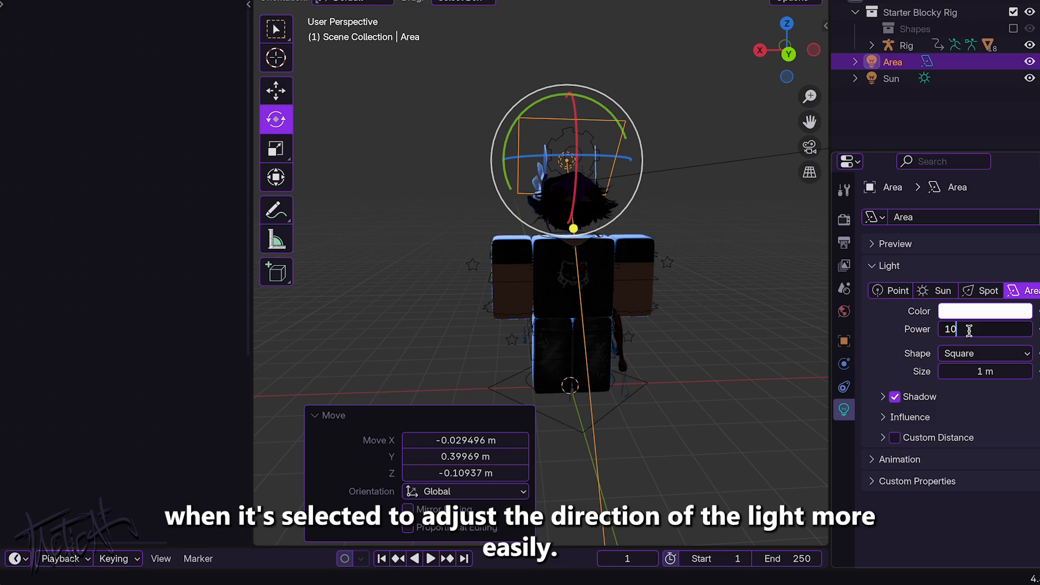
middle_click_drag(584, 257, 379, 241)
middle_click_drag(585, 172, 534, 164)
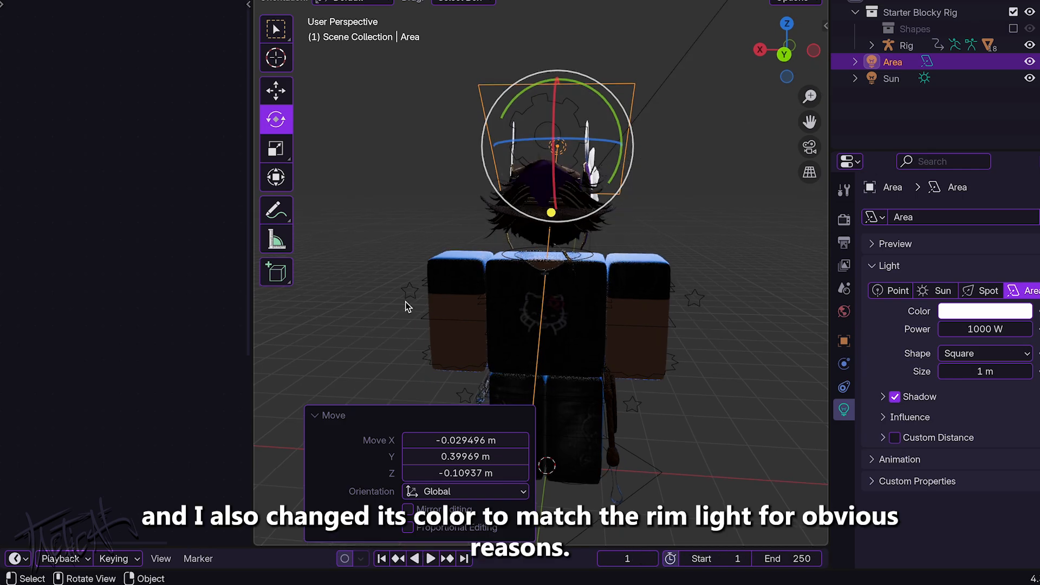
middle_click_drag(434, 286, 483, 285)
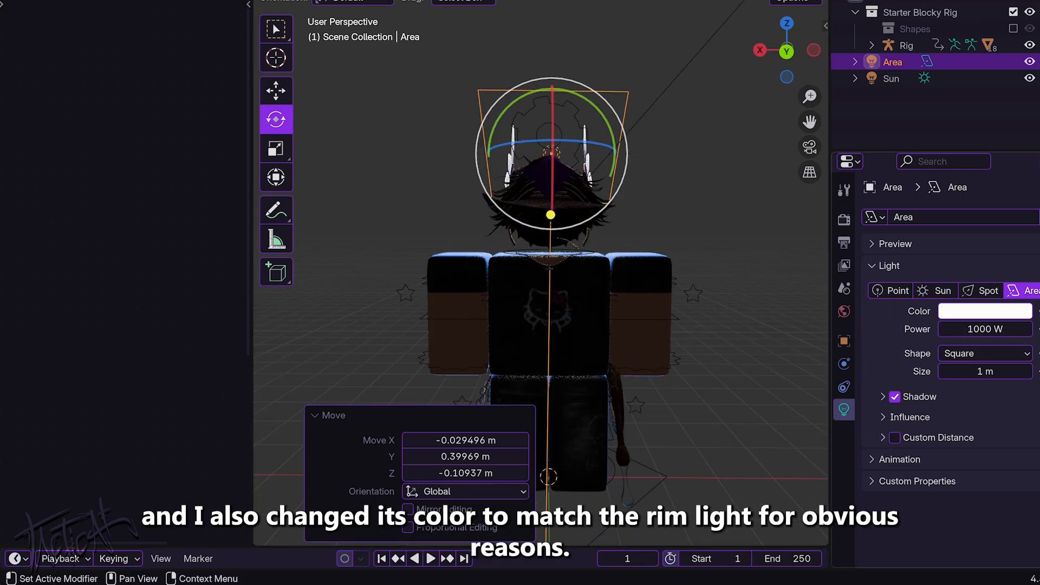
left_click(975, 311)
left_click(955, 74)
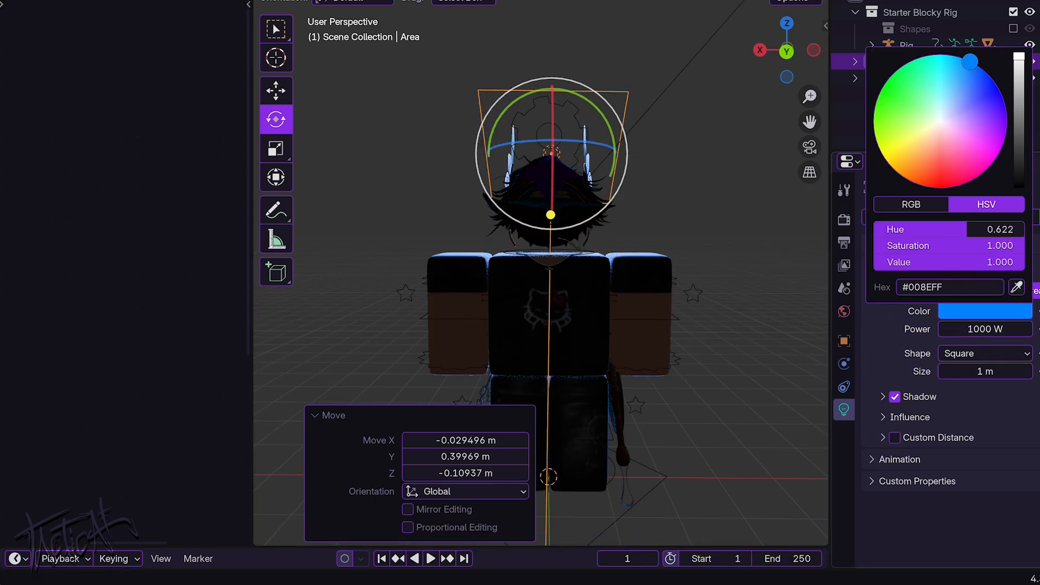
mouse_move(481, 309)
middle_mouse_down()
mouse_move(662, 343)
mouse_move(456, 310)
mouse_move(475, 317)
middle_mouse_up()
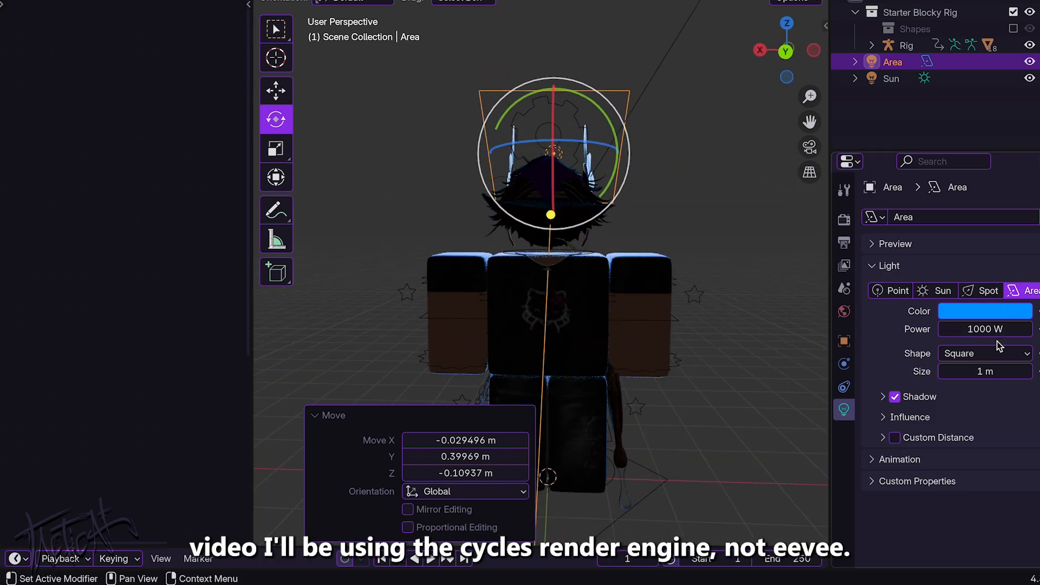
left_click(902, 417)
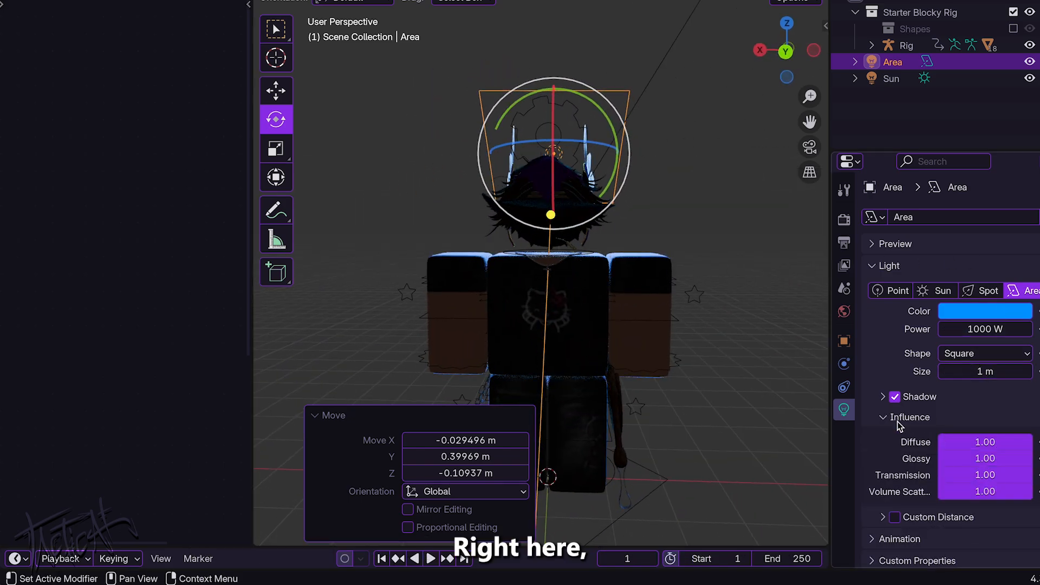
left_click(901, 418)
left_click(883, 398)
left_click(883, 398)
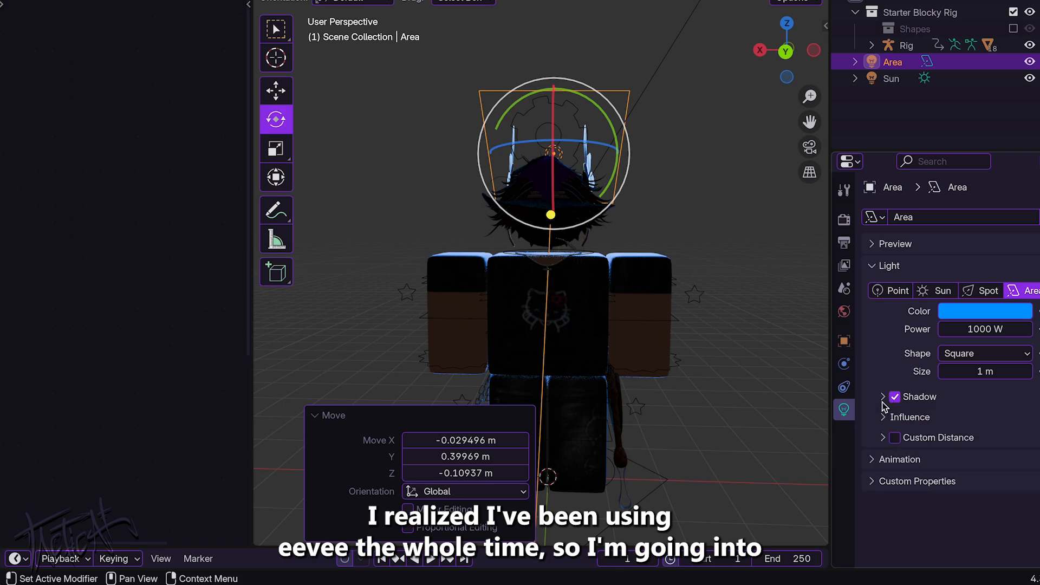
Step: Switch the render engine to Cycles and set the rendering device to GPU Compute
left_click(844, 219)
left_click(975, 217)
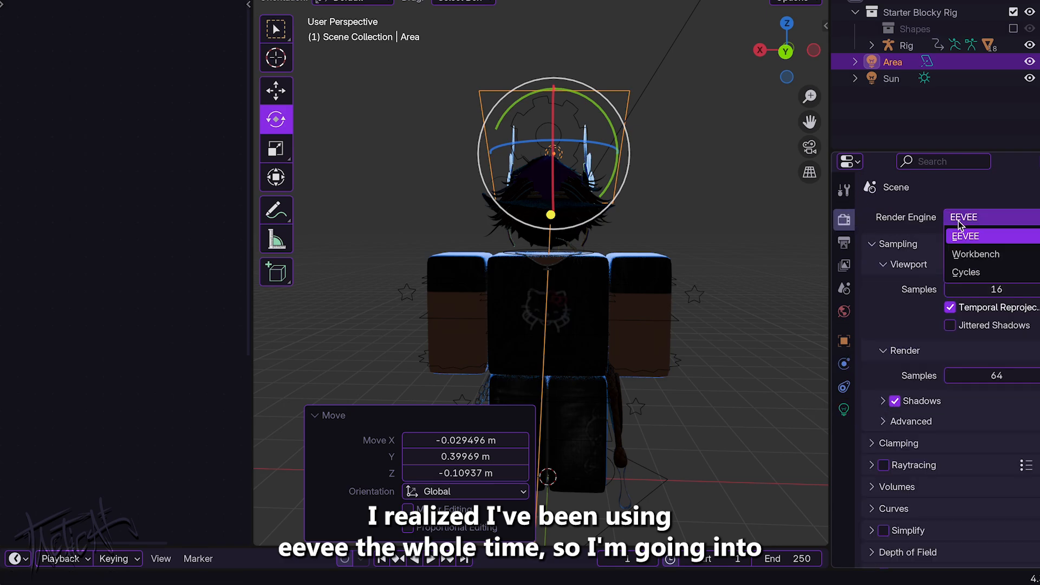
left_click(961, 271)
middle_click_drag(606, 296, 721, 324)
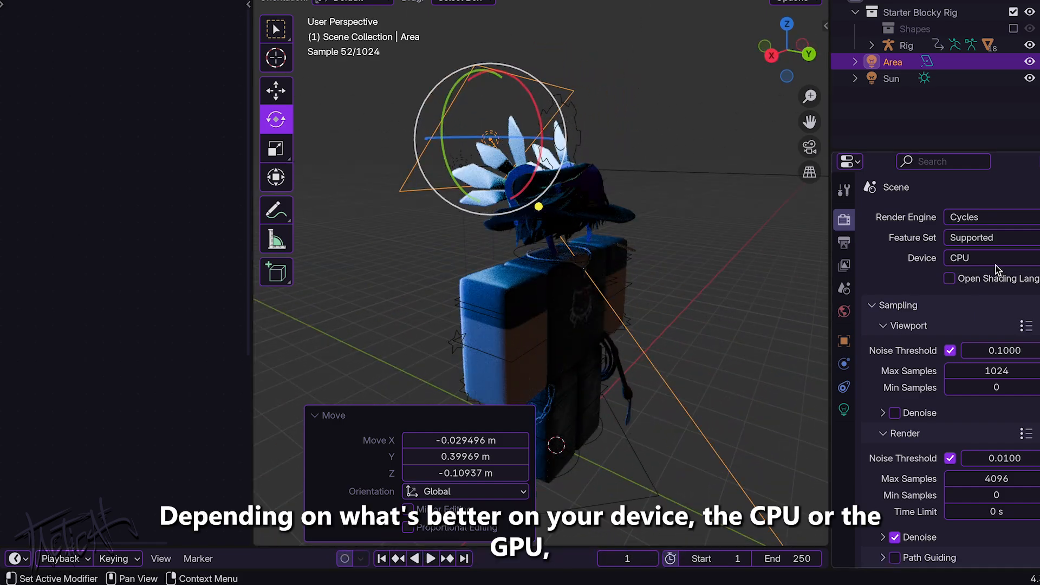
left_click(997, 259)
left_click(970, 293)
middle_click_drag(659, 287, 531, 258)
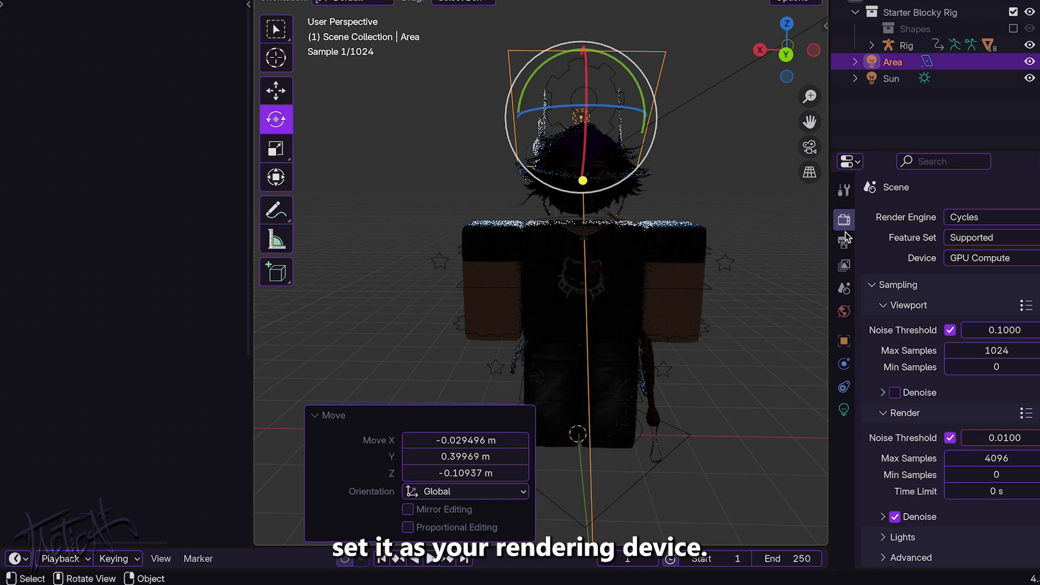
left_click(996, 259)
left_click(987, 280)
middle_click_drag(660, 253, 776, 253)
left_click(981, 295)
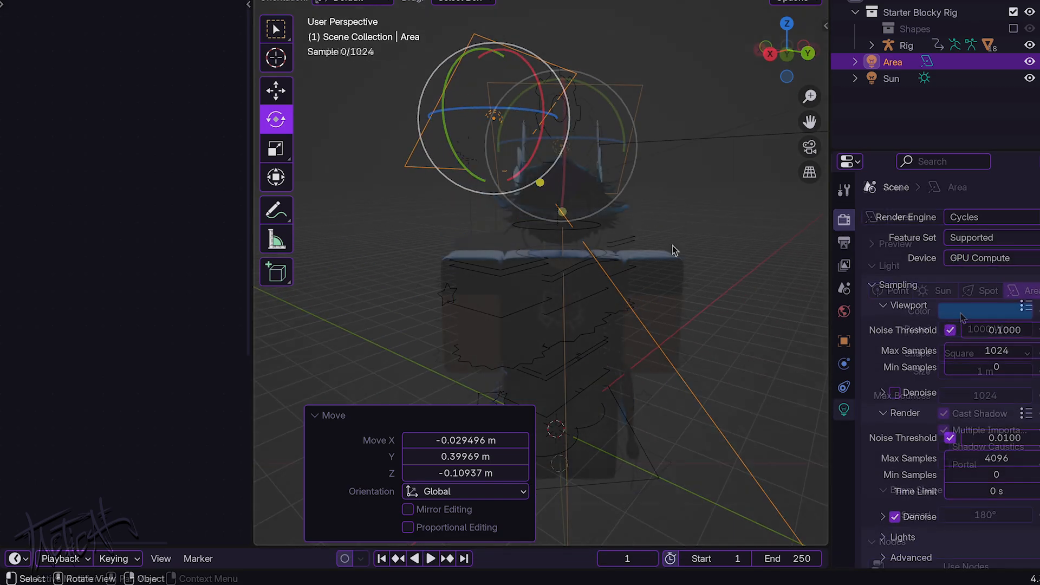
Step: Raise the Area light's power to 5000 W
left_click(844, 409)
double_click(966, 329)
type("5000")
key("Return")
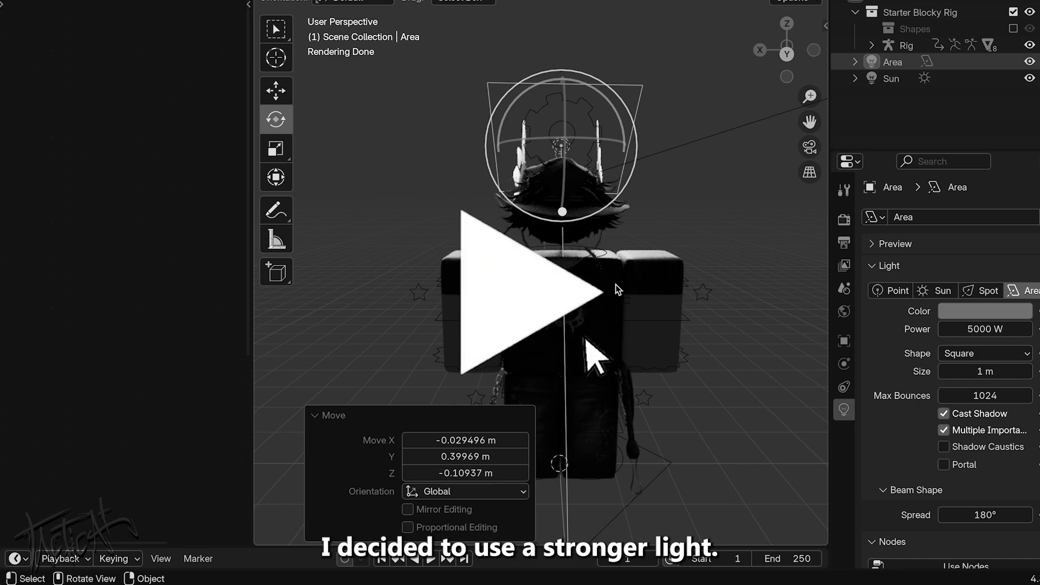
Step: Set the Area light's beam spread to 100° and deselect the light
middle_click_drag(619, 284, 632, 287, "shift")
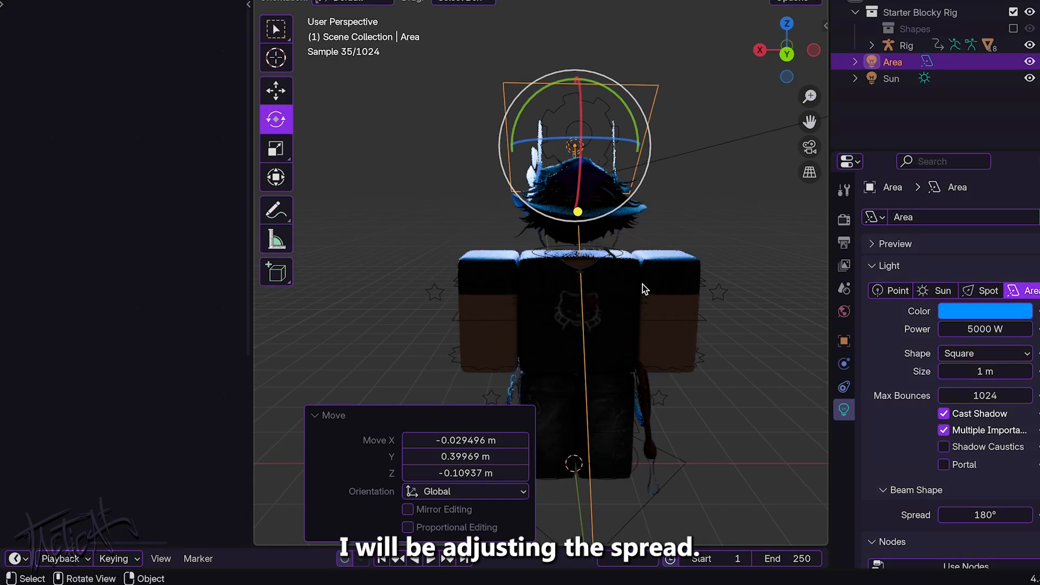
scroll(925, 481, "down", 3)
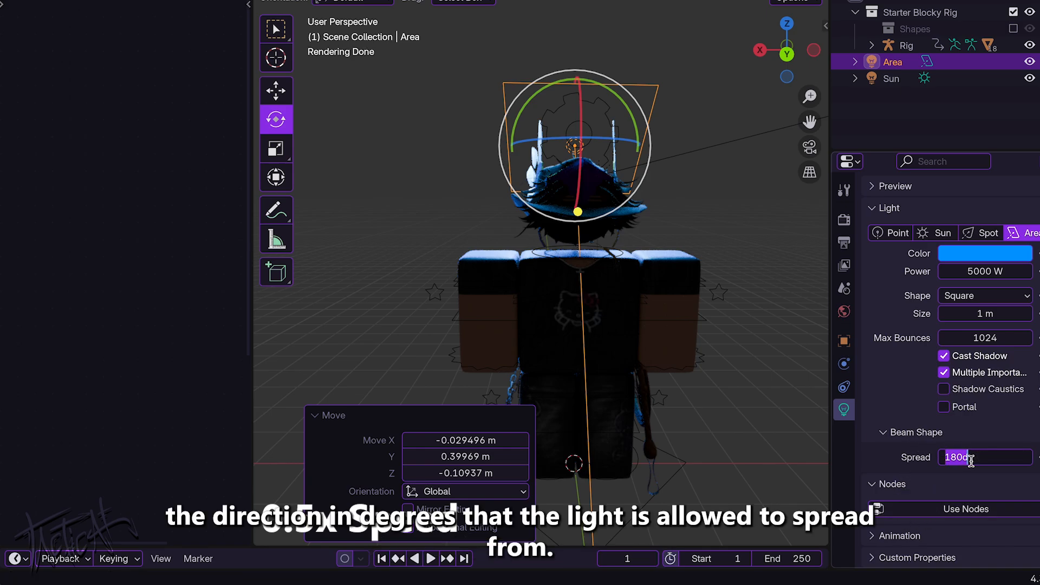
key("Return")
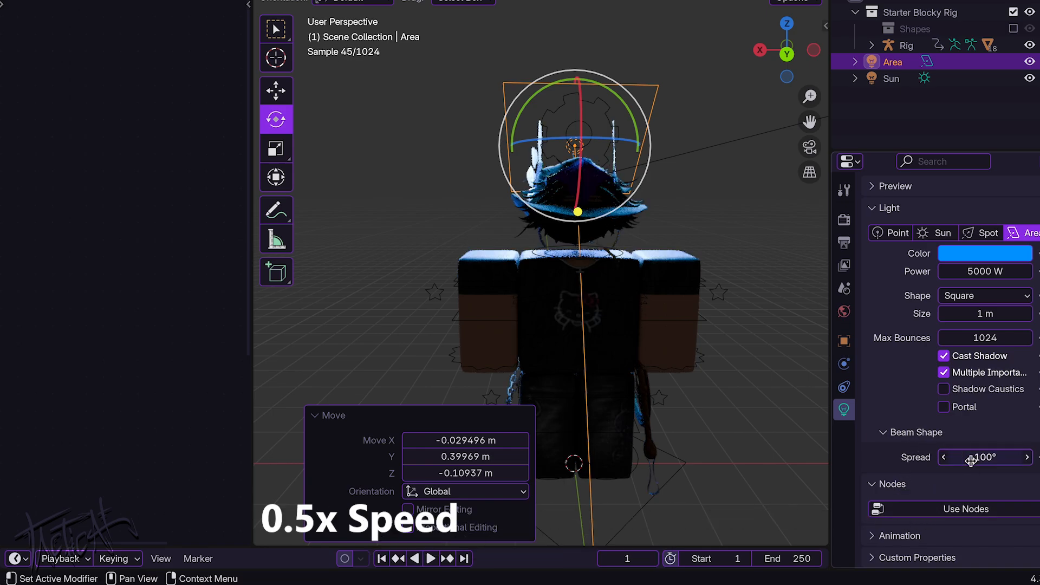
left_click(715, 359)
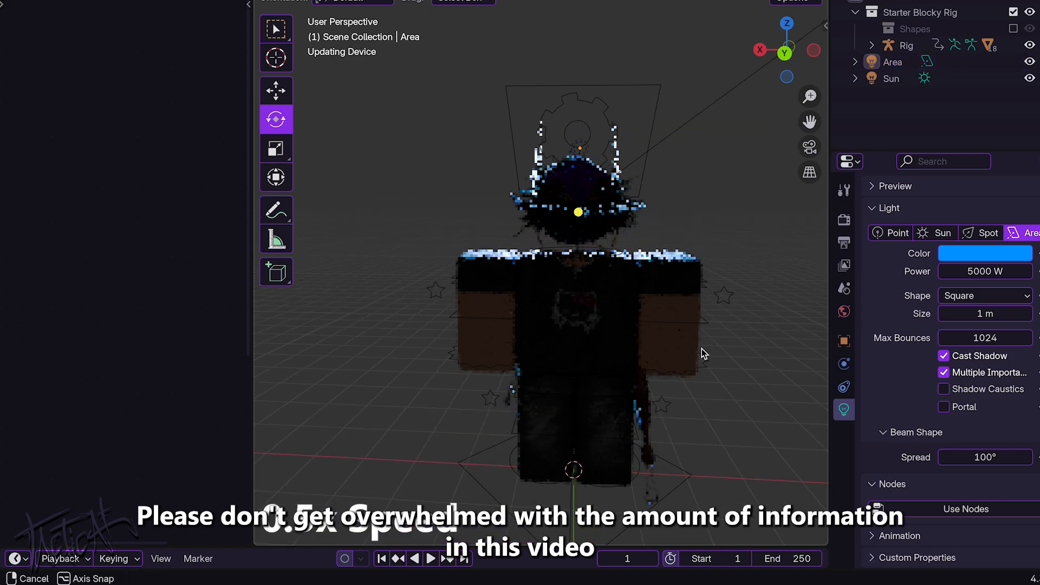
Step: Change the shape of the Area light behind the rig's head to Disk
scroll(702, 346, "down", 3)
middle_click_drag(662, 366, 645, 331)
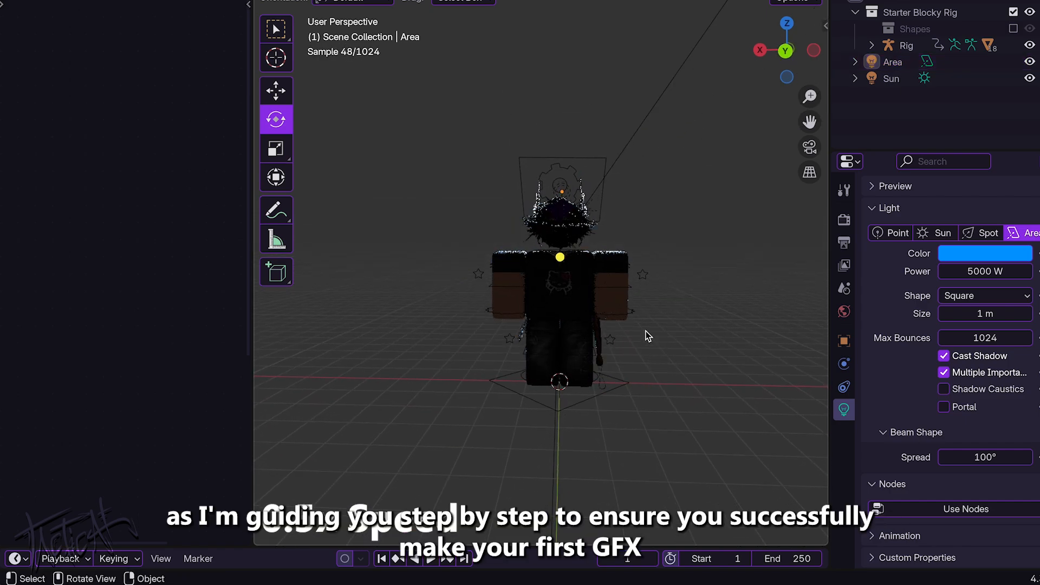
left_click(575, 179)
left_click(578, 166)
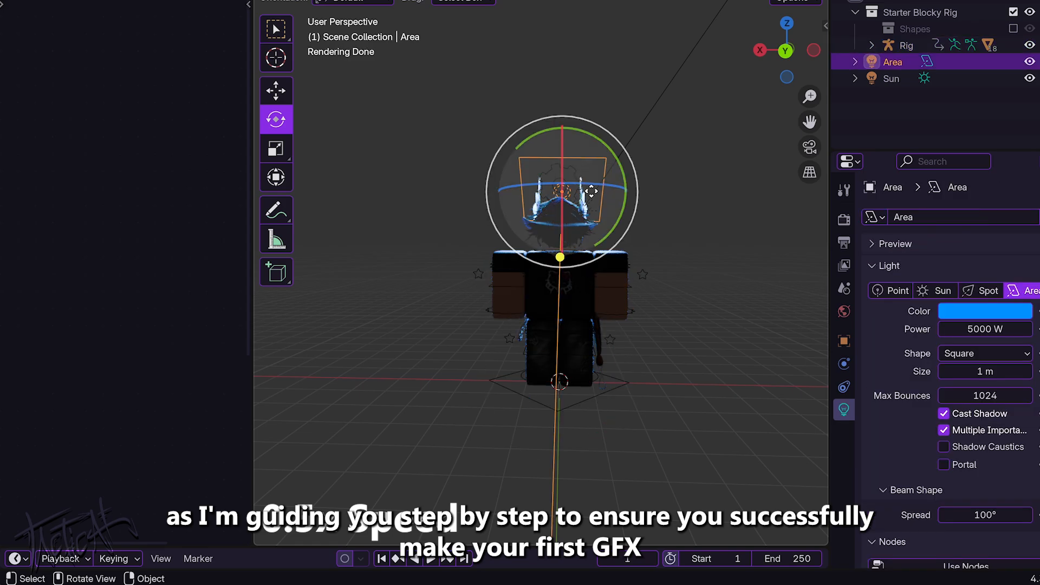
middle_click_drag(608, 259, 622, 258)
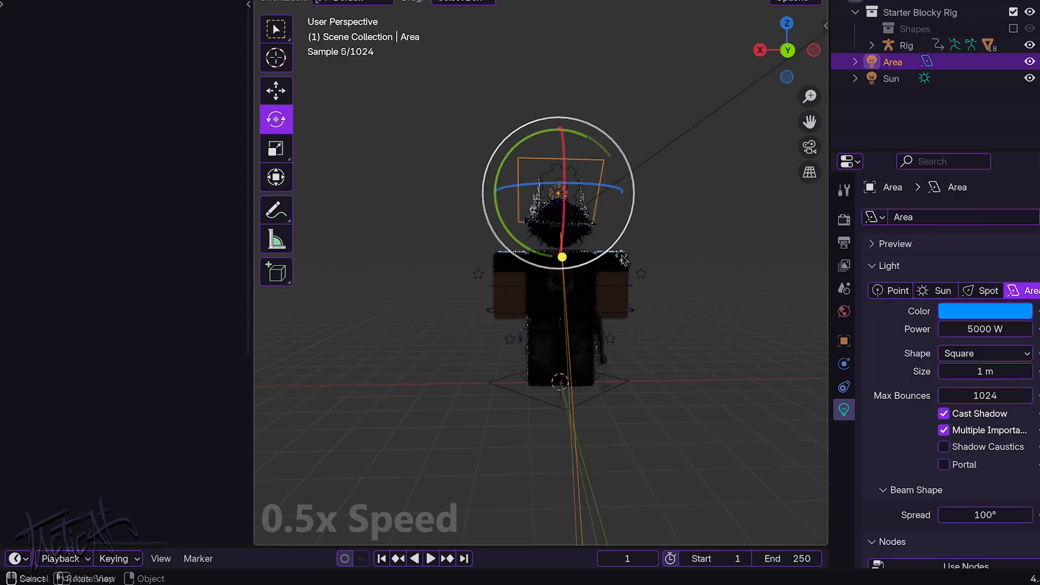
left_click(959, 355)
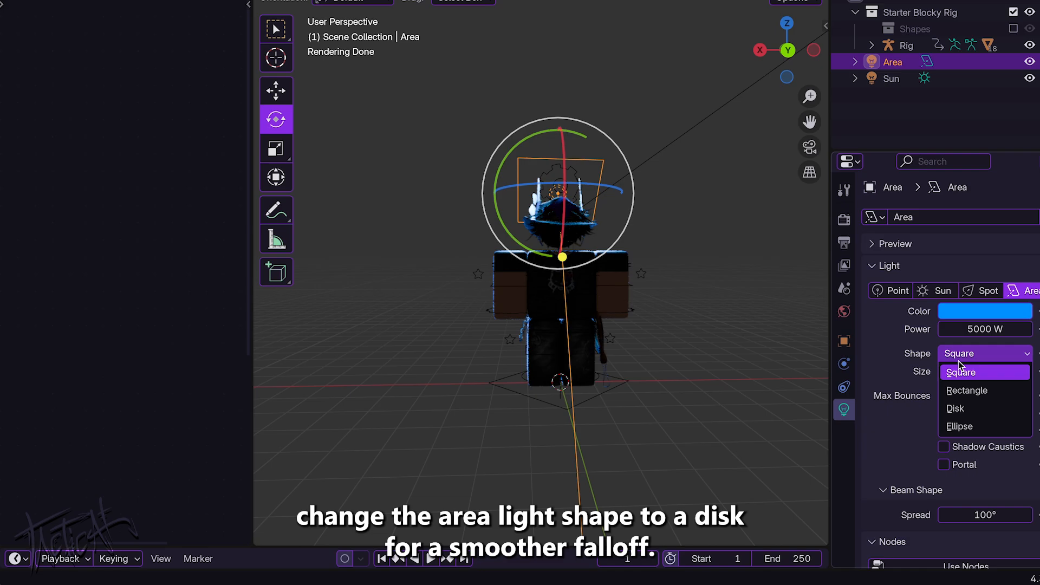
left_click(956, 409)
left_click_drag(625, 248, 618, 245)
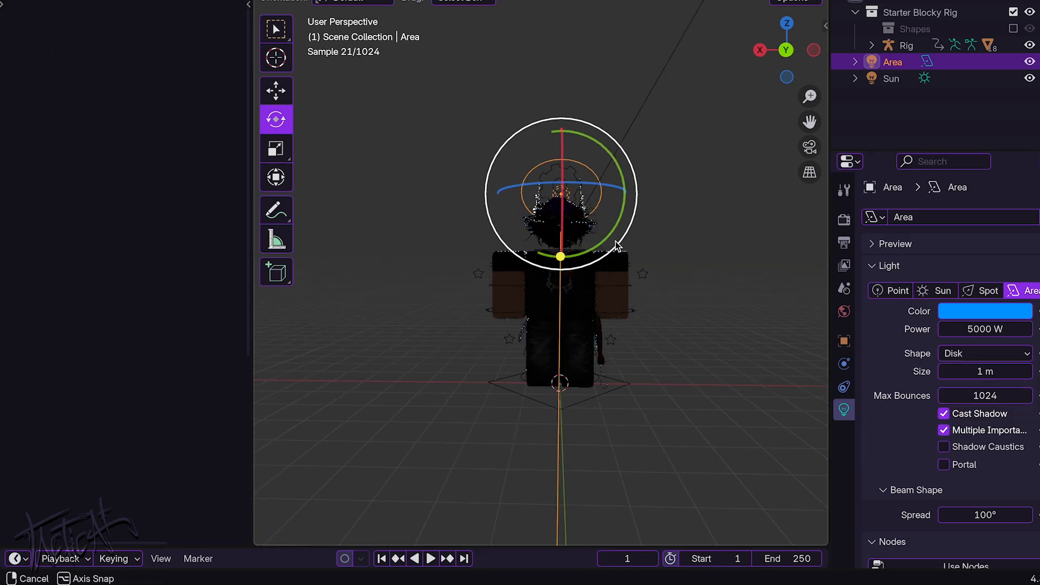
Step: Duplicate the Area light behind the head, place the copy behind the rig's right arm, and aim it at the body
key("shift+d")
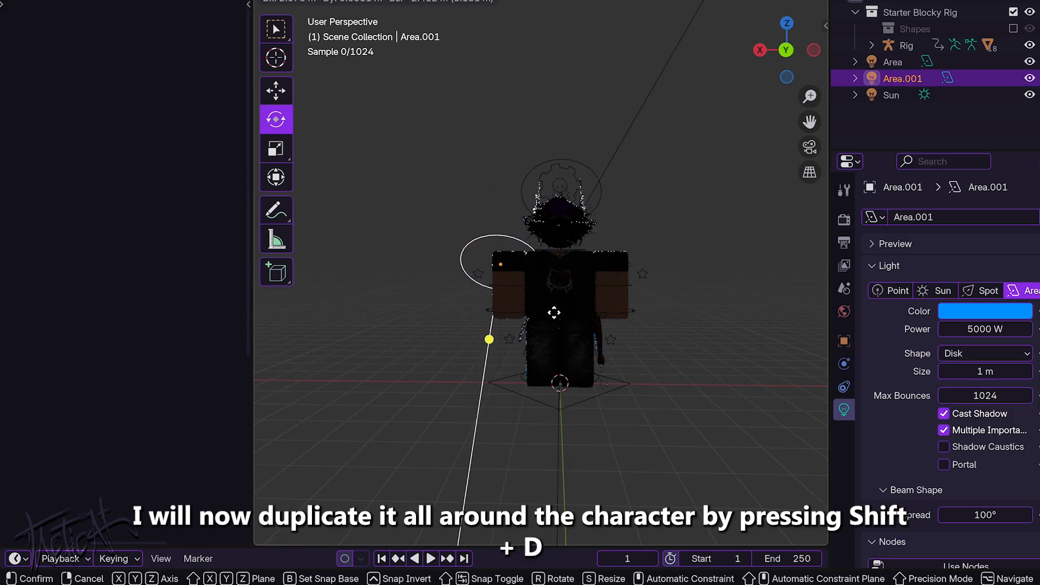
left_click(552, 315)
middle_click_drag(561, 312, 780, 304)
mouse_move(585, 292)
middle_mouse_down()
mouse_move(710, 284)
mouse_move(601, 281)
middle_mouse_up()
left_click_drag(541, 254, 551, 298)
middle_click_drag(558, 293, 788, 237)
key("g")
left_click(604, 275)
key("g")
left_click(780, 241)
Step: Make three more copies of the light, placing them behind the right leg, the left leg and the left arm
key("shift+d")
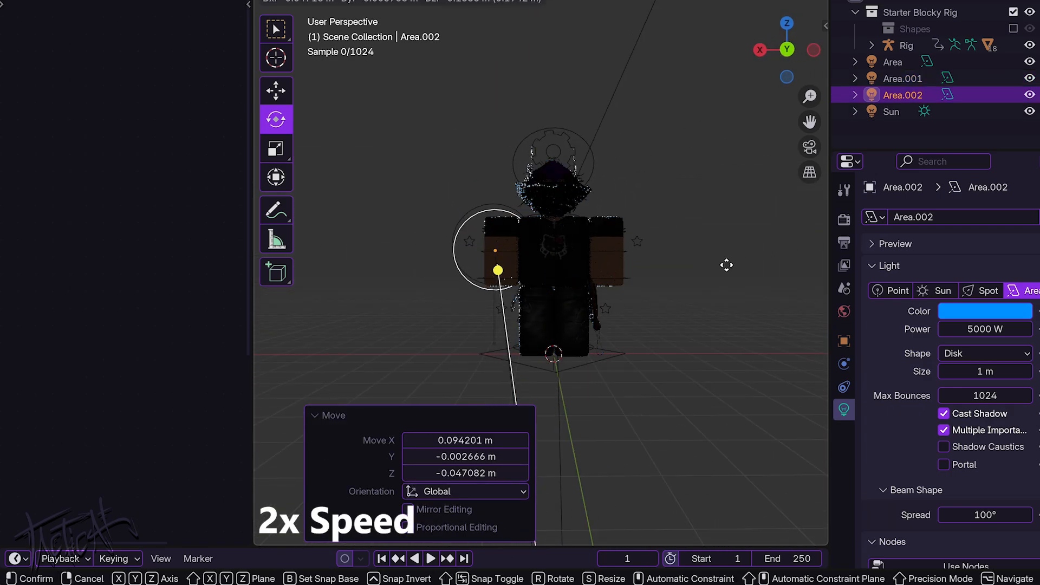
left_click(754, 314)
key("shift+d")
left_click(798, 308)
key("shift+d")
left_click(827, 249)
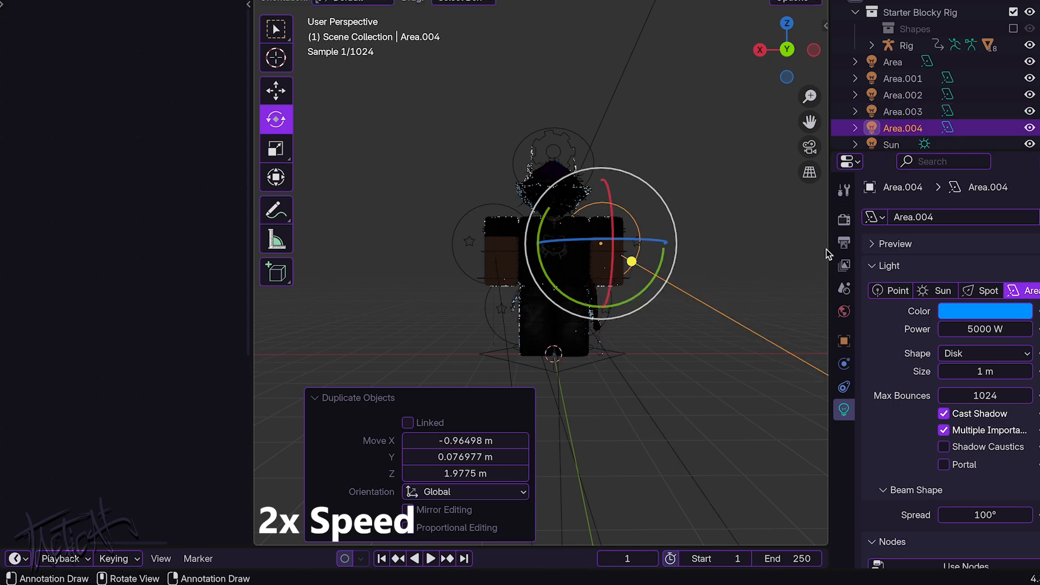
Step: Rotate and reposition the light behind the rig's left arm so it points at the body, and deselect it
middle_click_drag(759, 276, 452, 298)
left_click_drag(432, 275, 480, 255)
middle_click_drag(476, 261, 826, 283)
key("g")
left_click(443, 248)
left_click(445, 251)
left_click(471, 250)
left_click(720, 292)
scroll(473, 311, "up", 5)
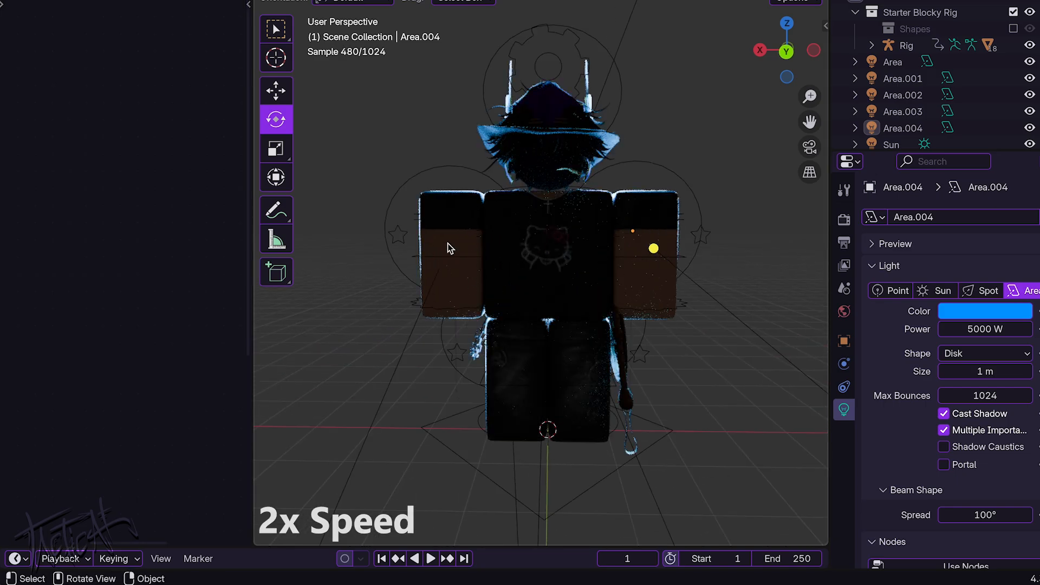
Step: Put the rig in Pose Mode and raise the right upper arm sideways by about 87.4° around the global Y axis
left_click(417, 224)
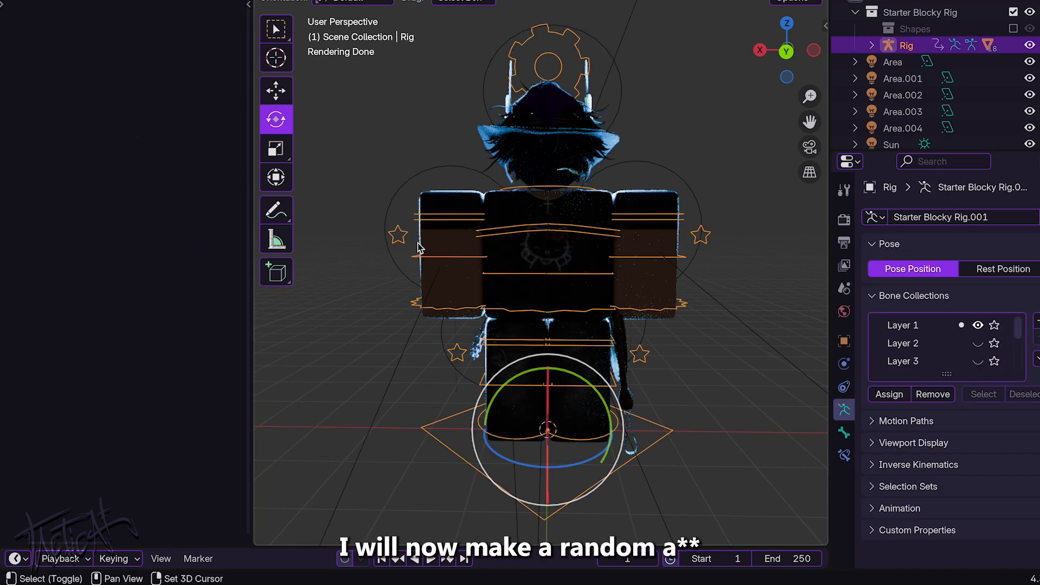
middle_click_drag(542, 270, 650, 260)
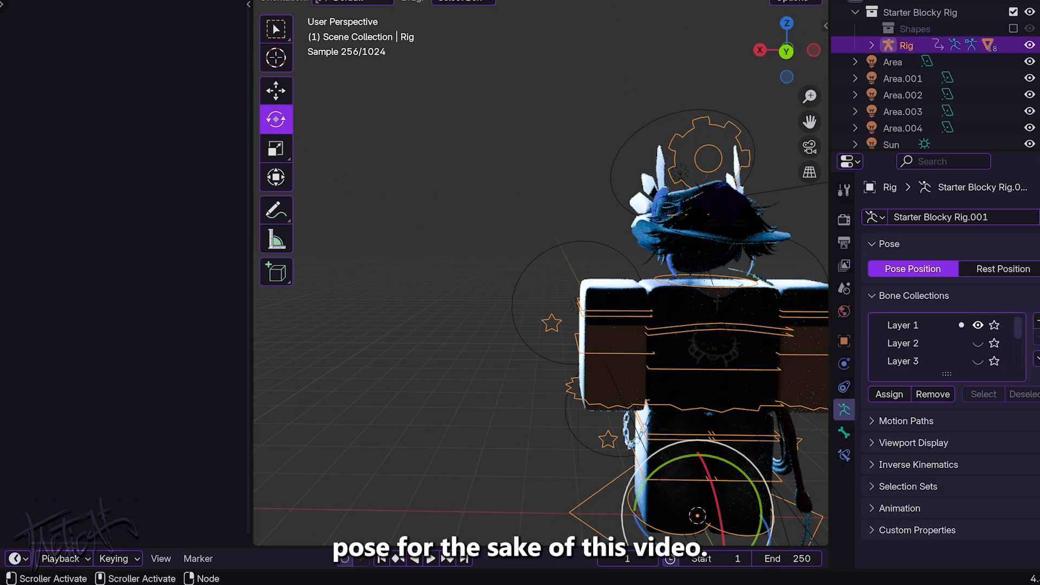
left_click(338, 1)
left_click(339, 31)
middle_click_drag(346, 233, 535, 240)
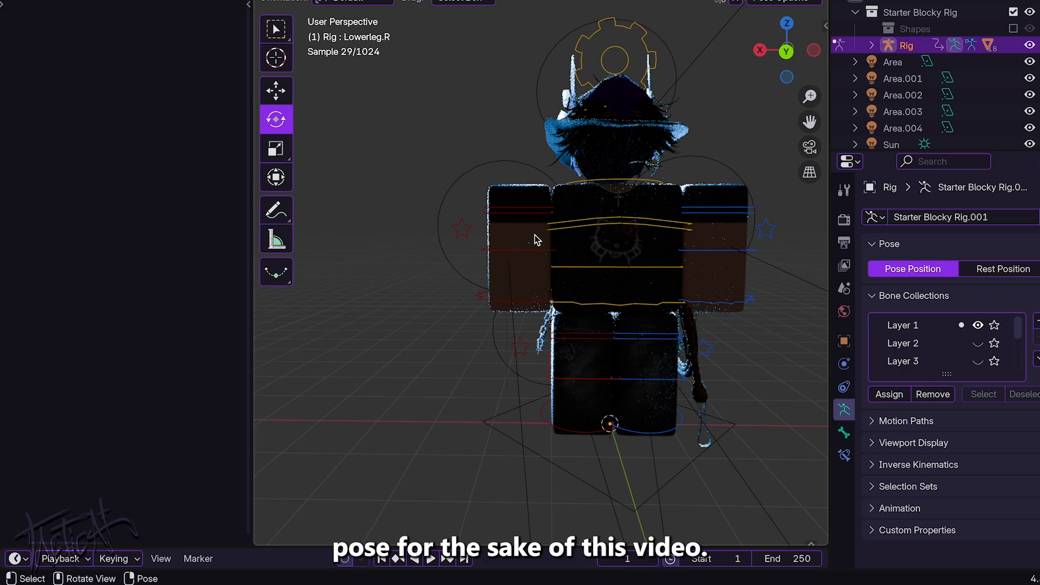
left_click_drag(524, 221, 560, 319)
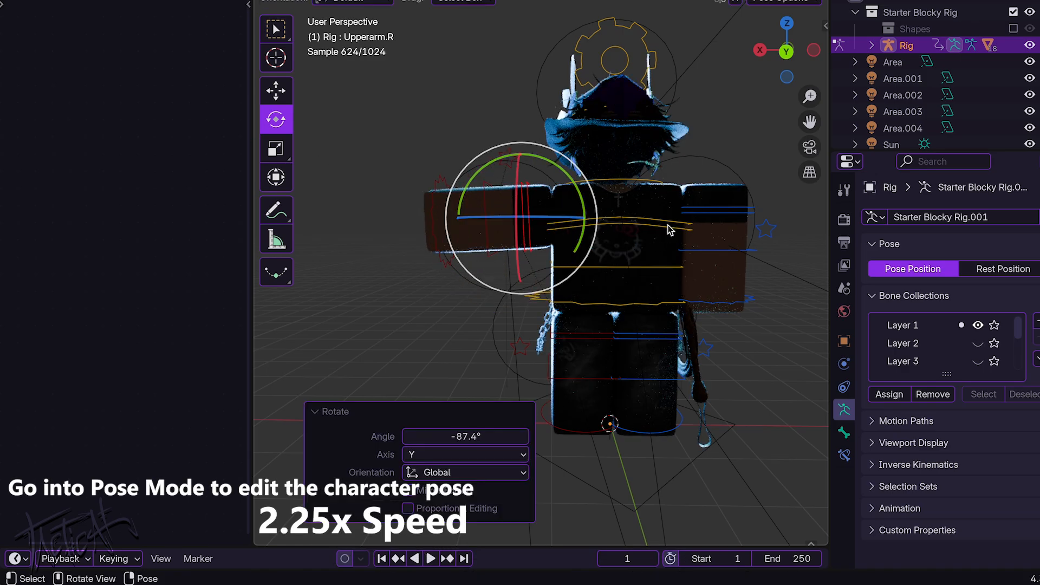
Step: Raise the rig's left upper arm sideways by about 90.8° around the global Y axis
left_click(684, 212)
middle_click_drag(677, 220, 428, 261, "shift")
left_click_drag(446, 198, 352, 264)
middle_click_drag(352, 264, 529, 237, "shift")
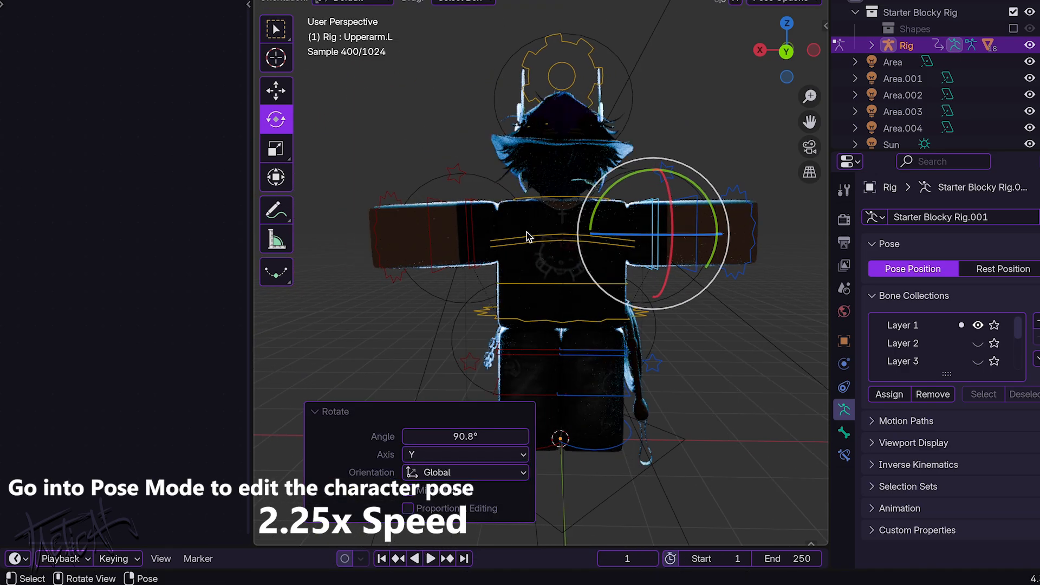
Step: Rotate the rig's right upper leg outward so it stands away from the other leg
left_click(520, 353)
middle_click_drag(520, 354, 542, 285, "shift")
left_click_drag(564, 328, 542, 342)
left_click(526, 371)
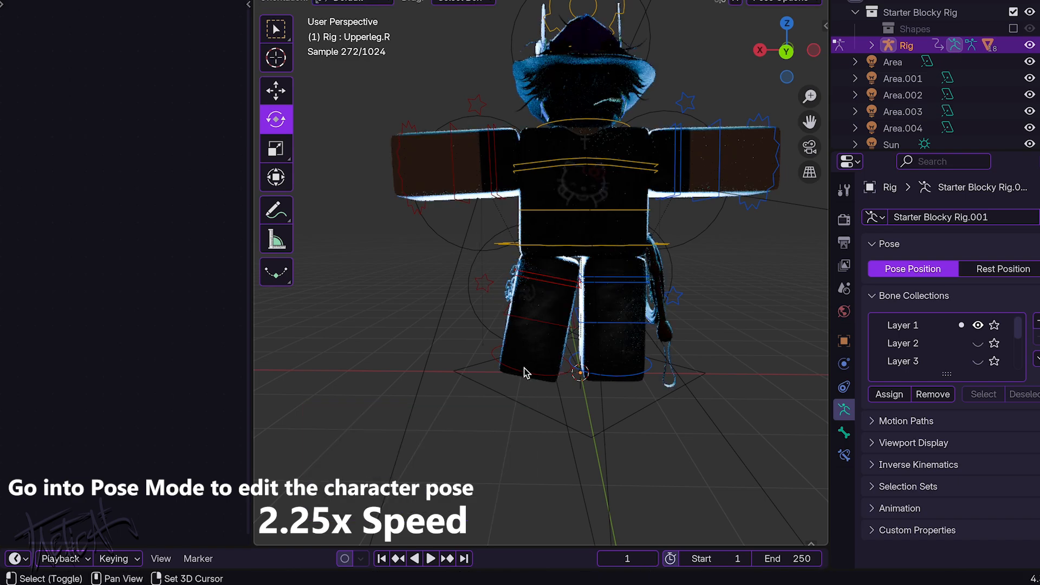
middle_click_drag(525, 373, 504, 270, "shift")
left_click(506, 271)
left_click_drag(532, 334, 547, 327)
middle_click_drag(548, 318, 472, 347, "shift")
Step: Rotate the rig's left upper leg slightly outward to complete the spread stance
left_click(502, 204)
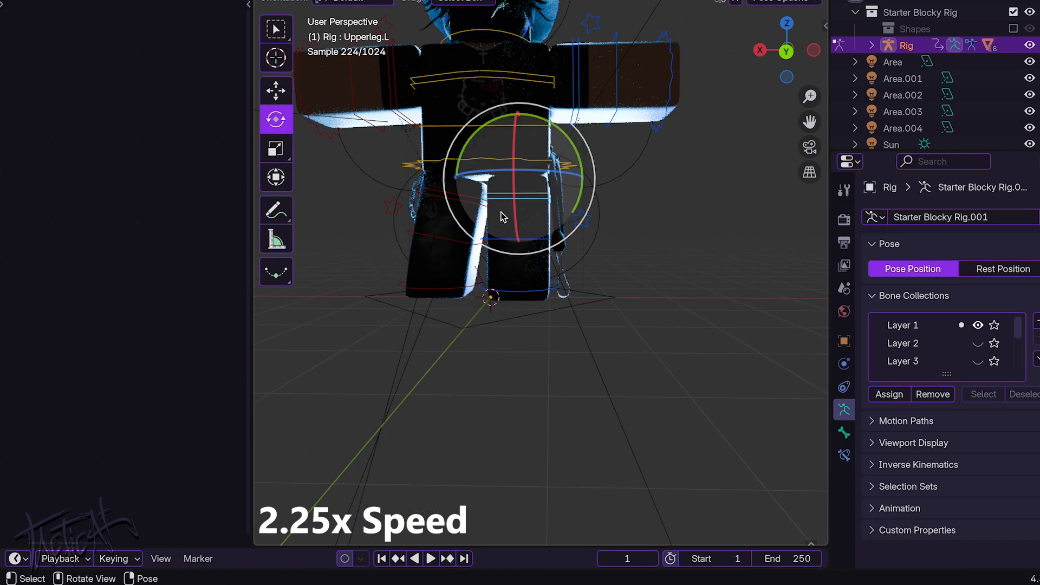
left_click_drag(504, 252, 508, 254)
left_click(521, 301)
left_click(497, 197)
left_click(519, 285)
middle_click_drag(518, 285, 556, 253, "shift")
left_click(572, 248)
left_click_drag(537, 322, 528, 322)
Step: Rotate the rig's lower torso by about 3.51° around the global X axis
middle_click_drag(480, 86, 588, 284, "shift")
left_click(590, 310)
left_click_drag(623, 311, 622, 306)
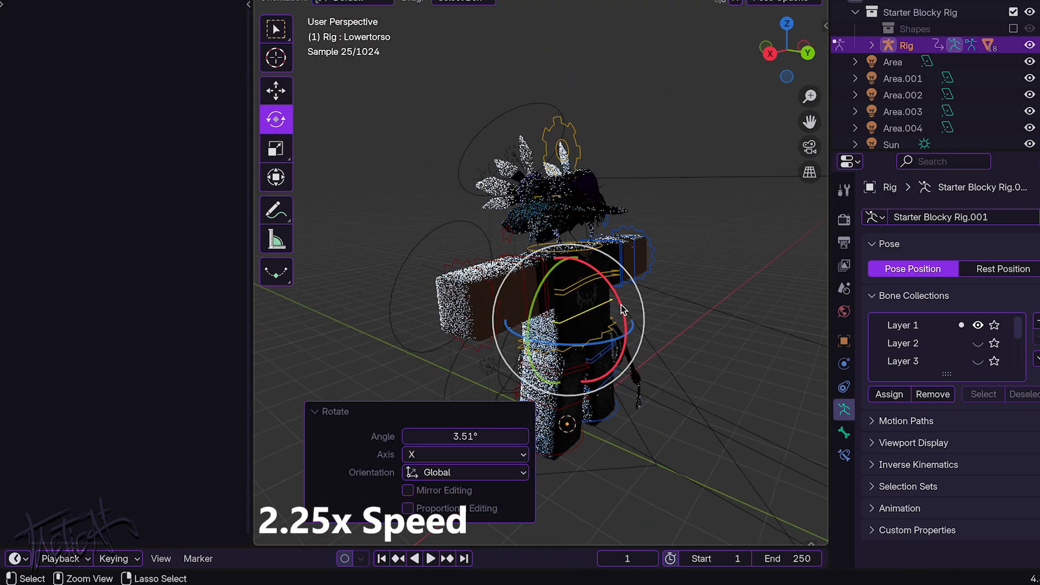
Step: Try tilting another torso bone from the side and undo the rotations
middle_click_drag(561, 281, 608, 266)
left_click(607, 330)
left_click_drag(637, 310, 637, 307)
middle_click_drag(635, 335, 641, 267, "shift")
key("ctrl+z")
left_click_drag(616, 279, 613, 297)
middle_click_drag(609, 304, 599, 284)
key("ctrl+z")
key("ctrl+z")
Step: Tilt the rig's hips by about -2.14° in the side view and fine-tune the rotation
left_click(602, 260)
left_click_drag(582, 317, 584, 317)
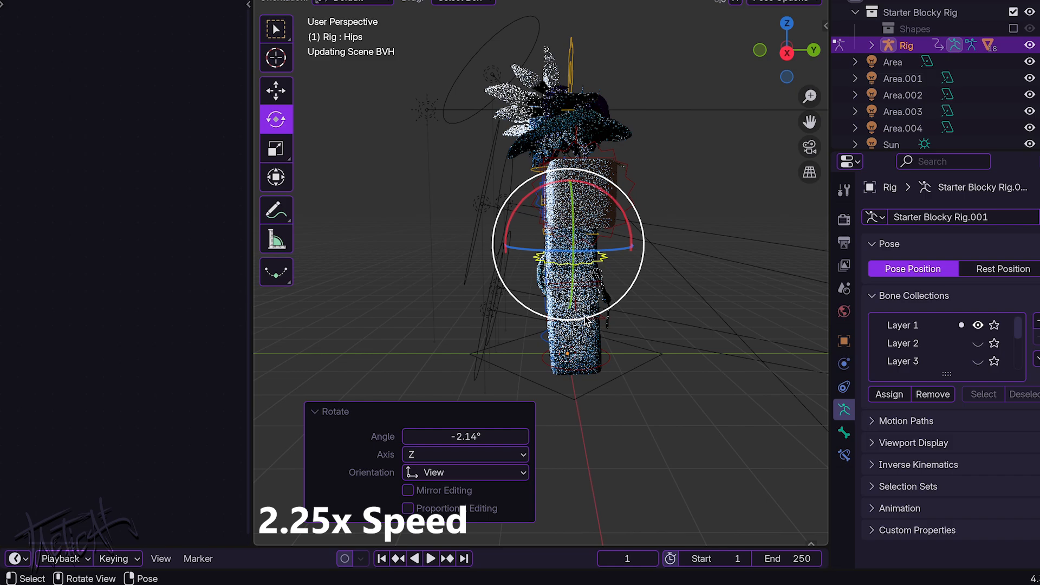
middle_click_drag(582, 314, 574, 284, "shift")
left_click(567, 264)
left_click_drag(552, 310, 548, 311)
Step: Slightly adjust the rotation of the rig's upper leg, and return the rig to Object Mode with nothing selected
middle_click_drag(546, 309, 420, 281)
left_click(518, 266)
middle_click_drag(517, 270, 509, 288)
left_click_drag(511, 304, 512, 308)
left_click(536, 383)
middle_click_drag(538, 379, 612, 388)
middle_click_drag(512, 176, 496, 169)
middle_click_drag(424, 119, 448, 139)
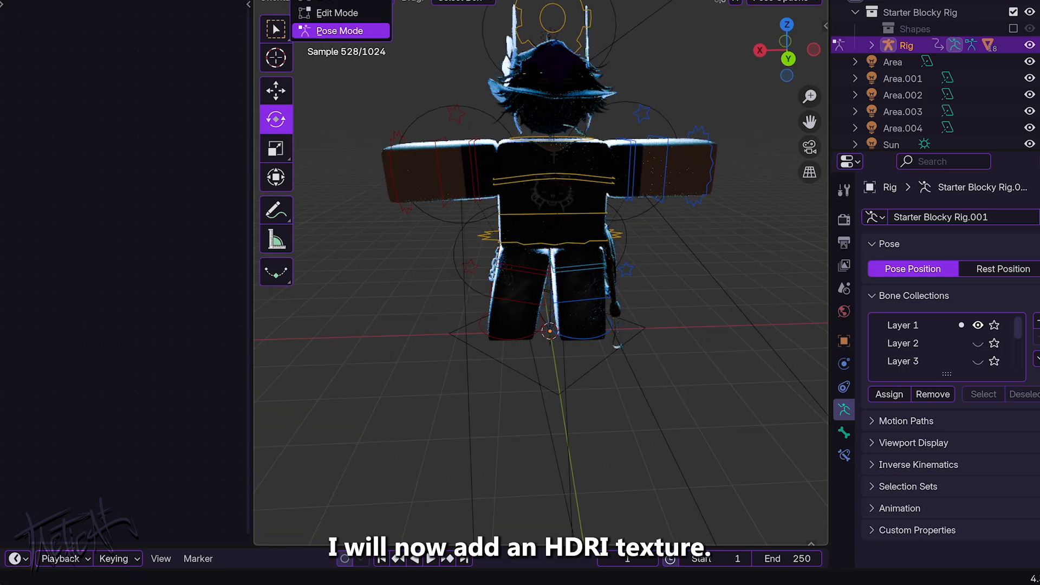
left_click(340, 1)
left_click(559, 375)
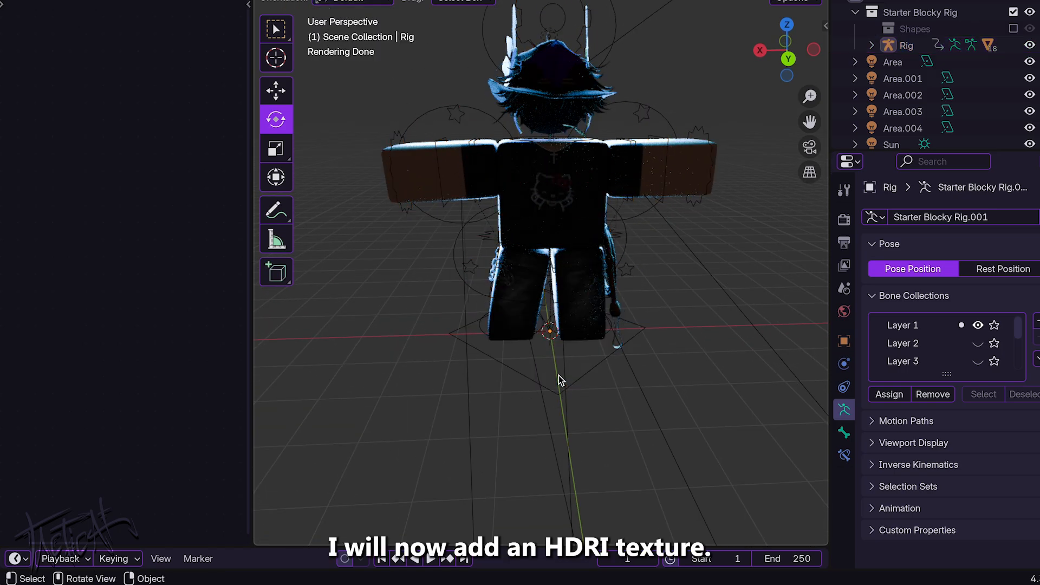
Step: Assign an Environment Texture to the world's background color
left_click(843, 313)
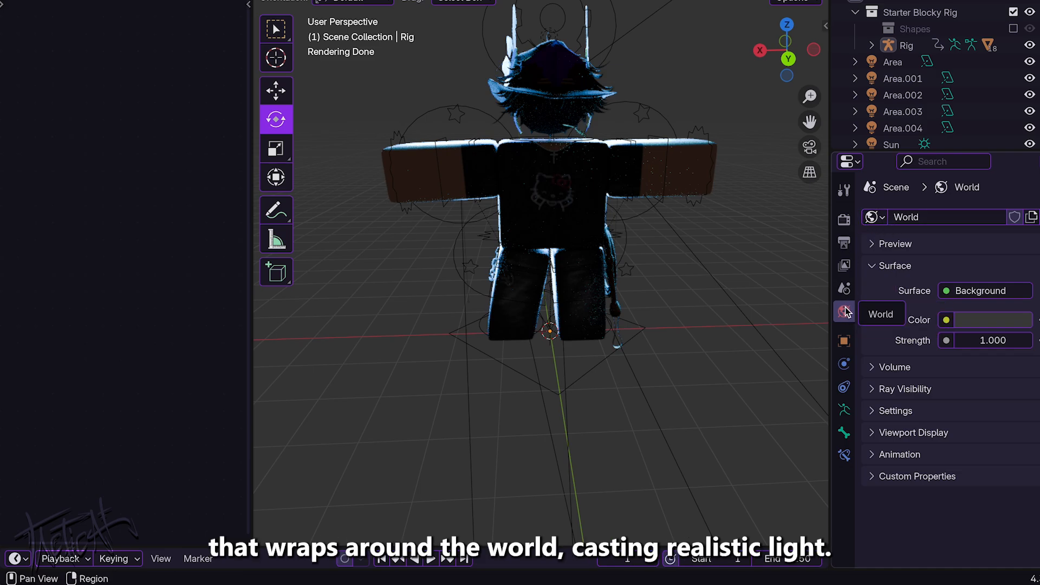
left_click(973, 320)
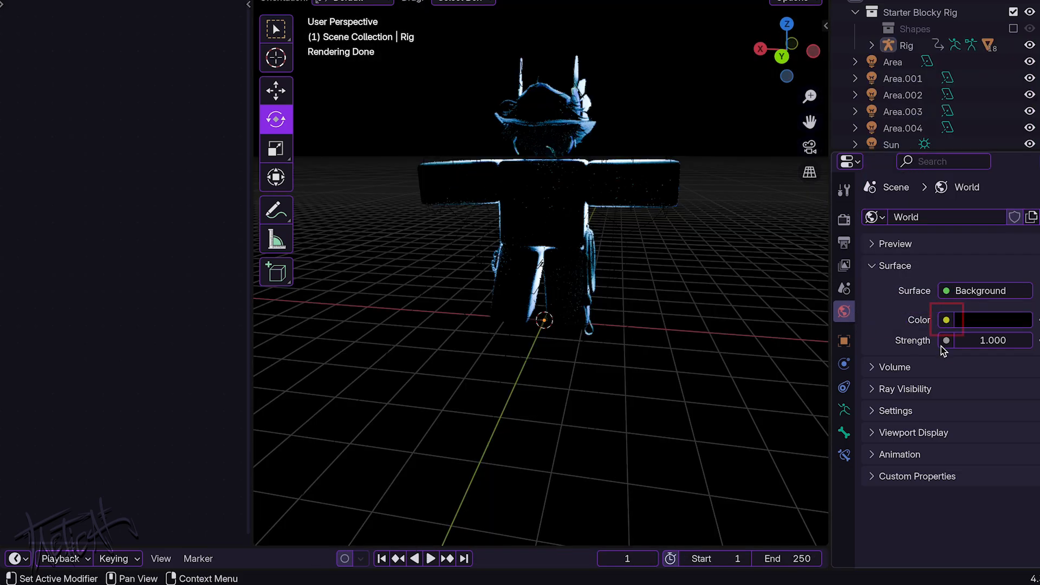
left_click(947, 320)
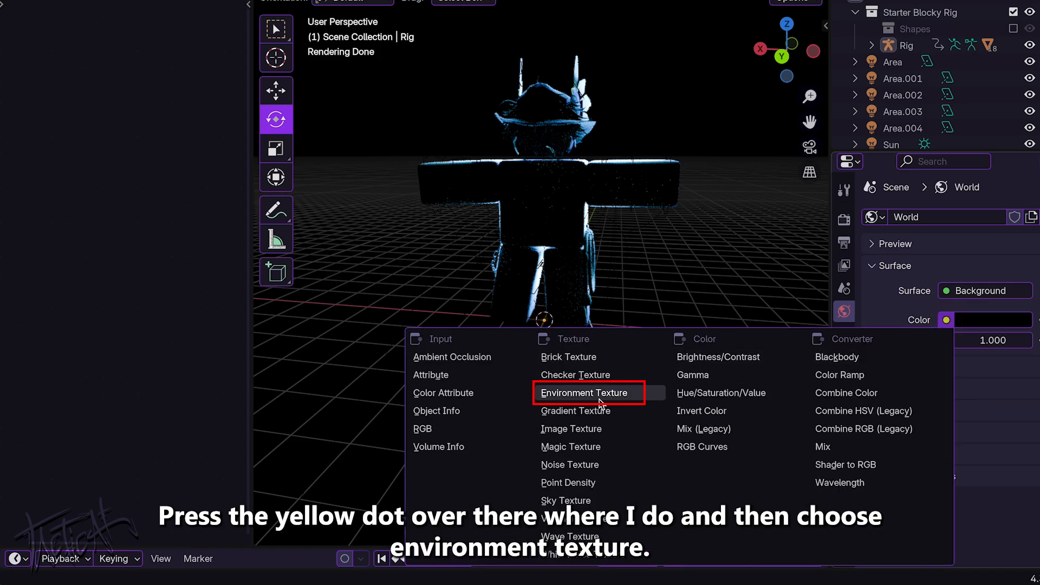
left_click(584, 393)
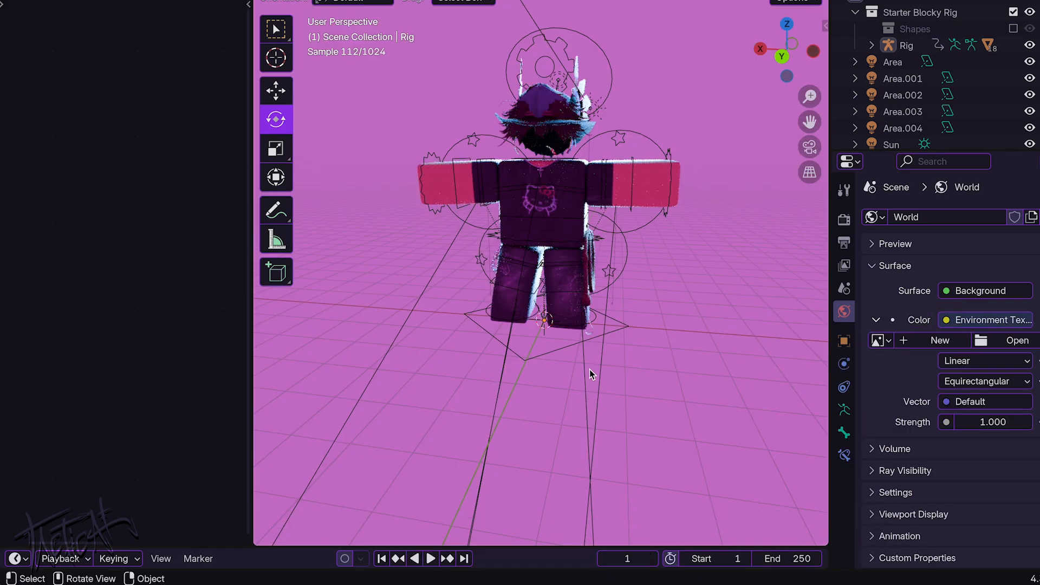
mouse_move(612, 365)
middle_mouse_down()
mouse_move(795, 372)
mouse_move(611, 360)
mouse_move(401, 375)
mouse_move(818, 365)
mouse_move(288, 367)
mouse_move(627, 369)
middle_mouse_up()
Step: Switch to the web browser, open the Poly Haven website, and go to its HDRI library
key("super+space")
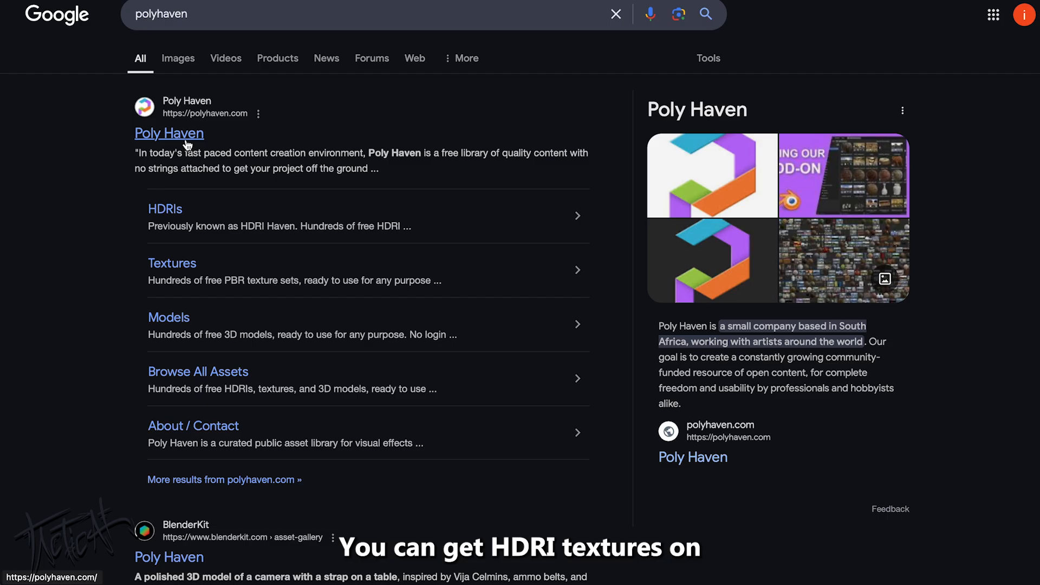
left_click(186, 136)
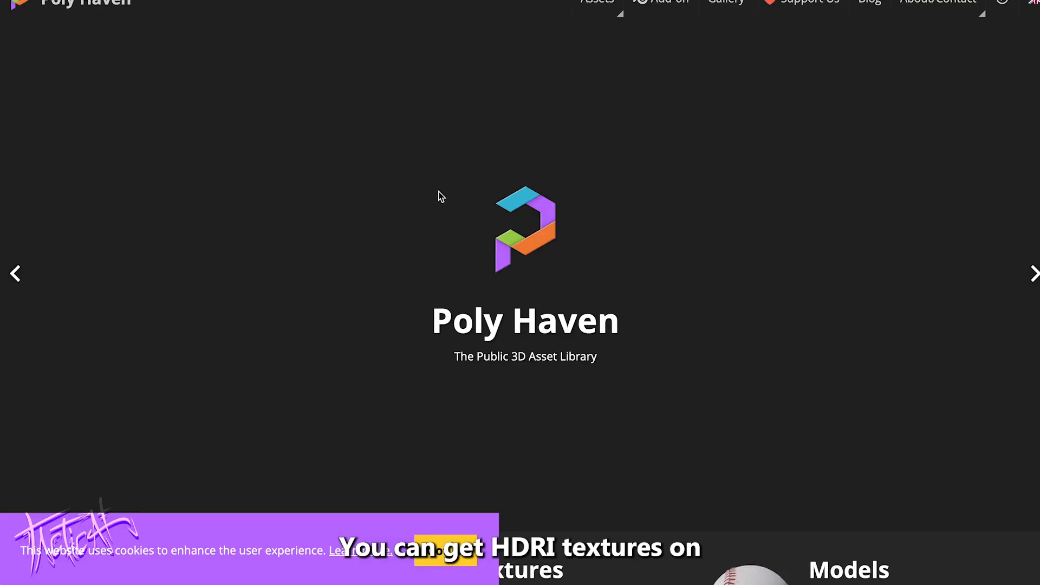
scroll(477, 316, "down", 4)
scroll(477, 317, "down", 8)
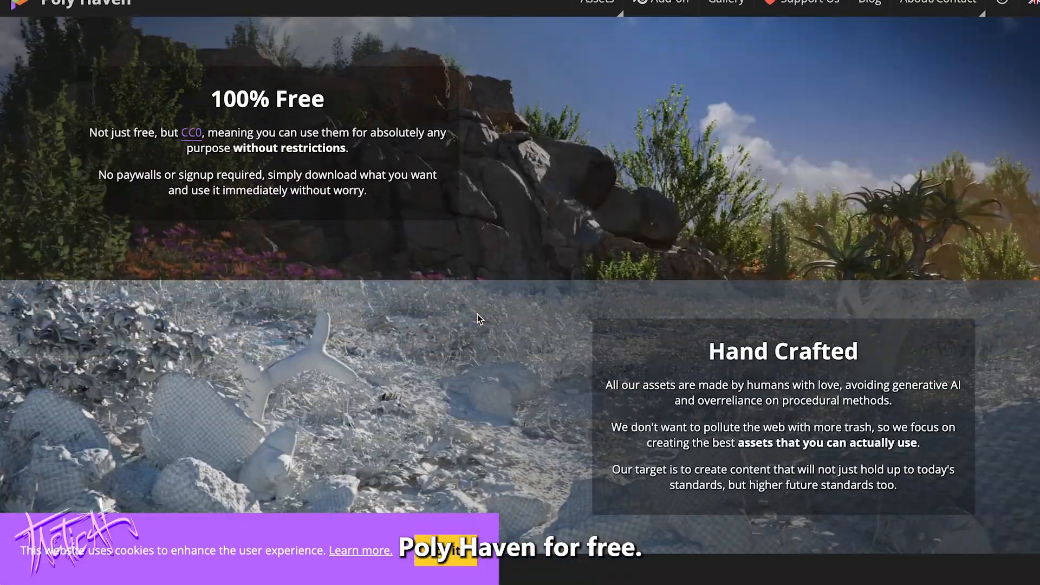
scroll(477, 314, "up", 6)
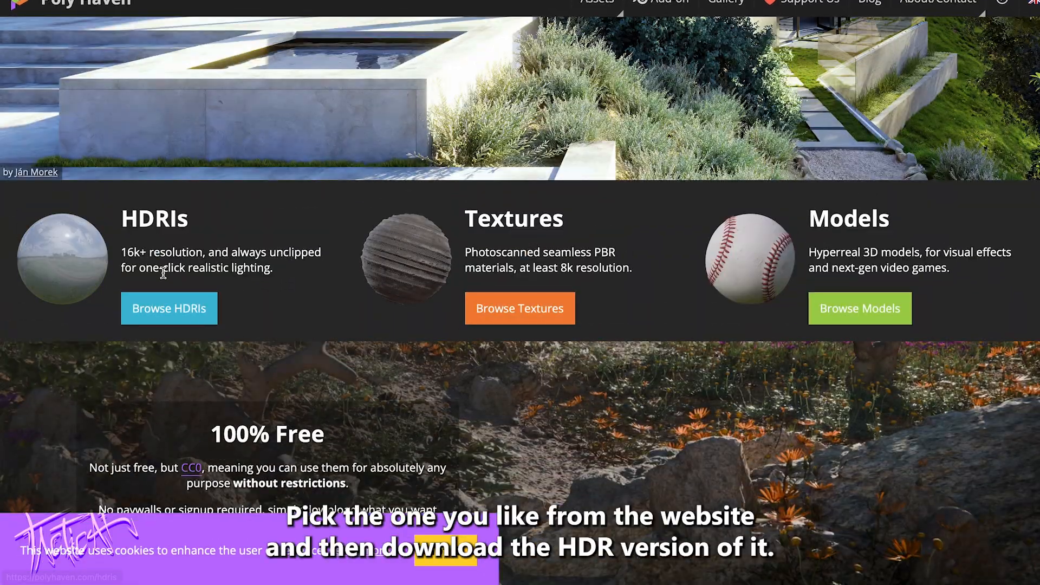
left_click(169, 308)
Step: Browse the HDRI library and open the Klippad Sunrise 2 asset page
scroll(402, 388, "down", 5)
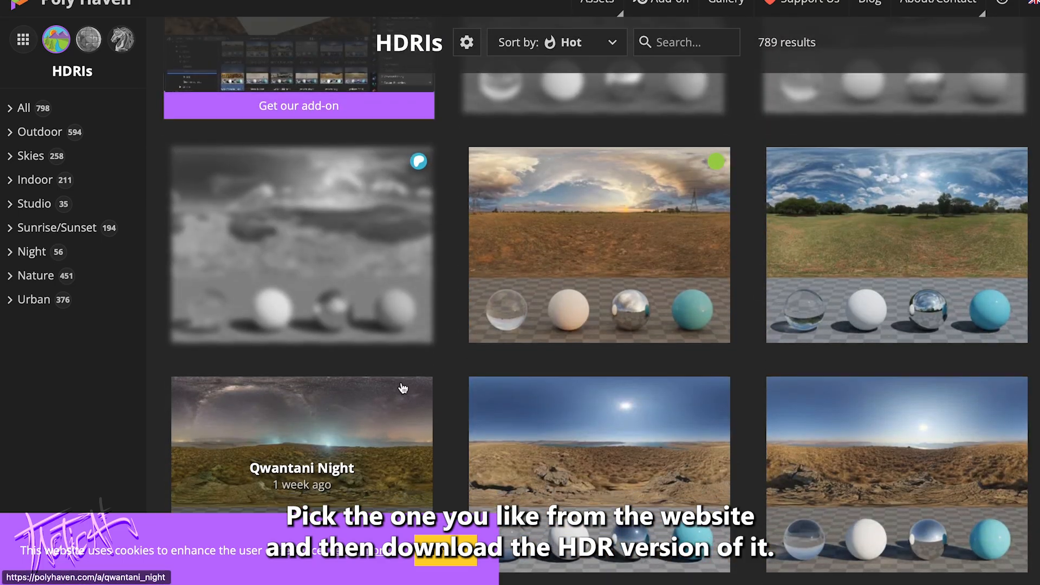
scroll(402, 388, "down", 1)
scroll(402, 388, "down", 10)
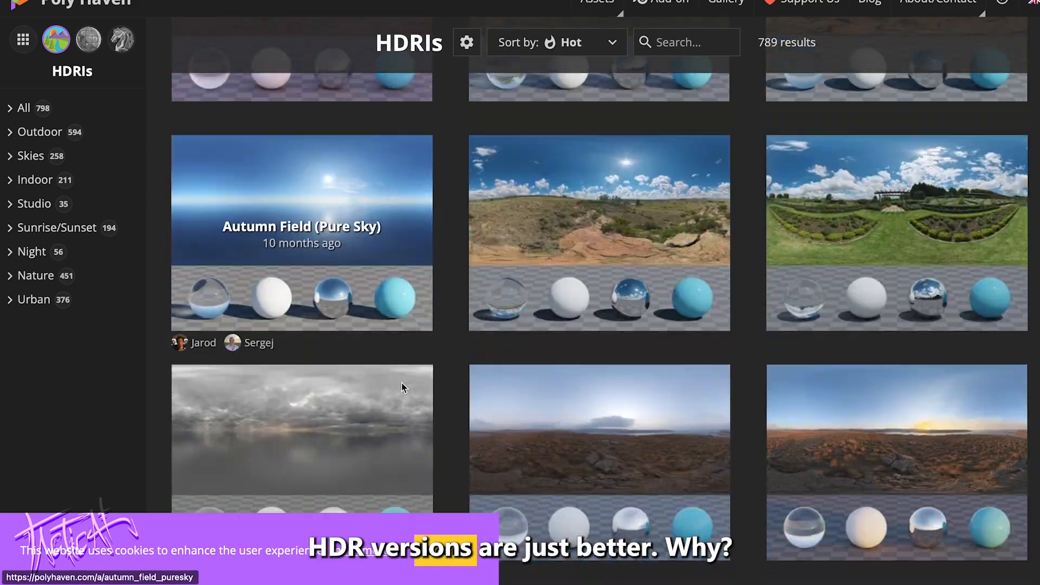
scroll(401, 383, "down", 2)
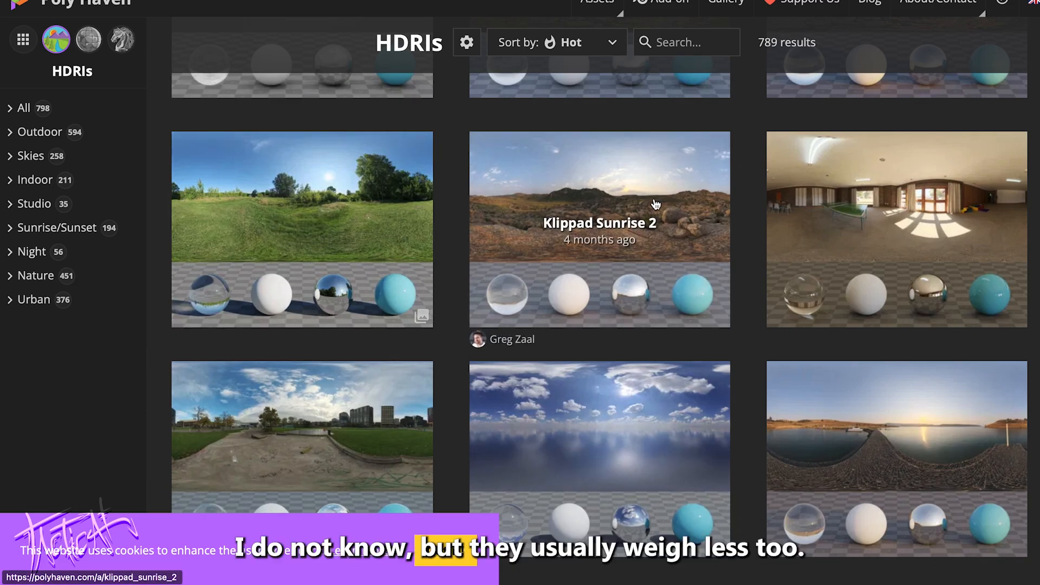
left_click(655, 203)
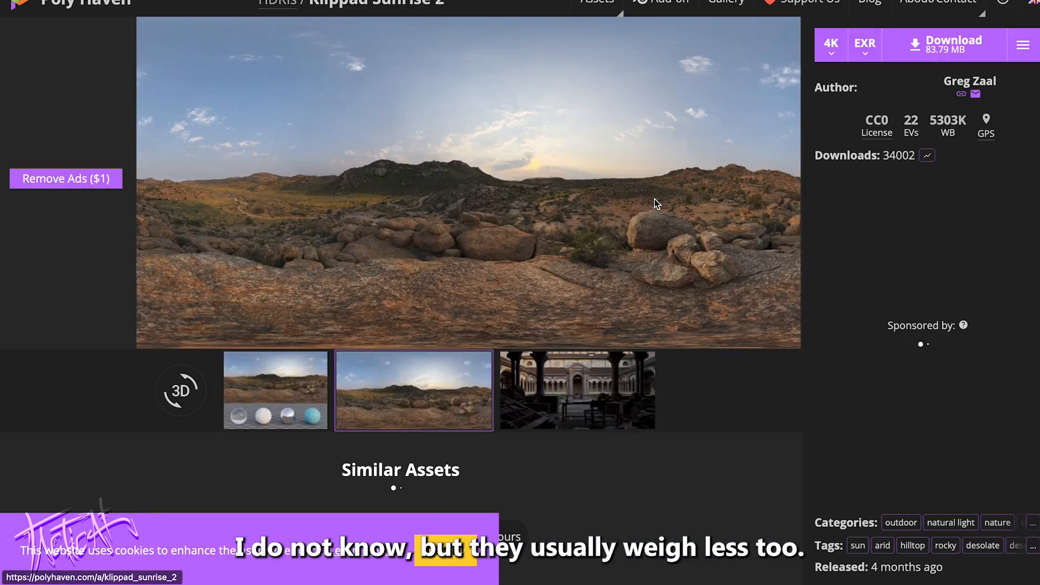
Step: Download the Klippad Sunrise 2 HDRI in 4K HDR format, allowing downloads from polyhaven.com
left_click(866, 46)
left_click(868, 79)
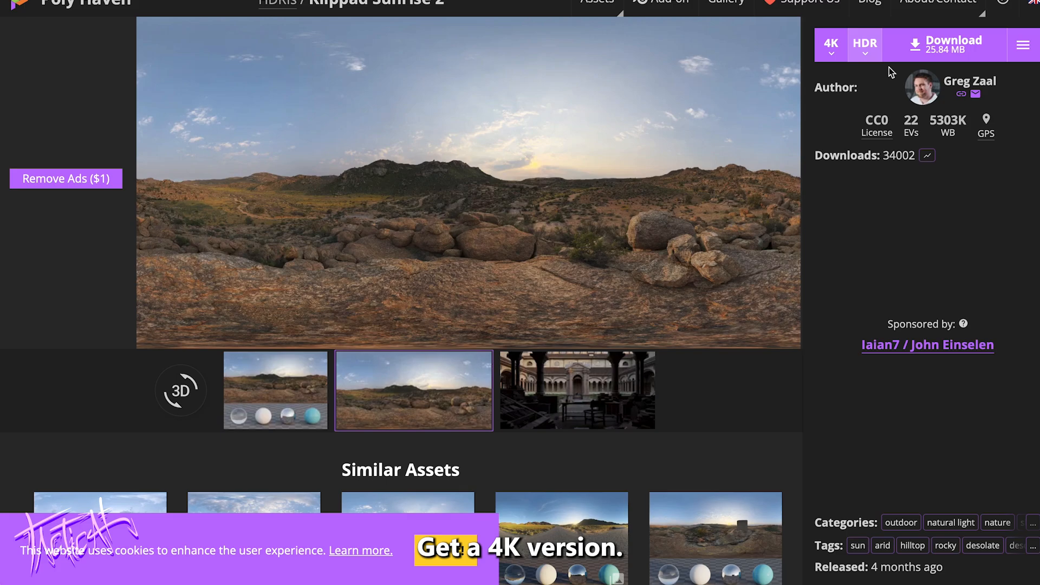
left_click(869, 106)
left_click(938, 57)
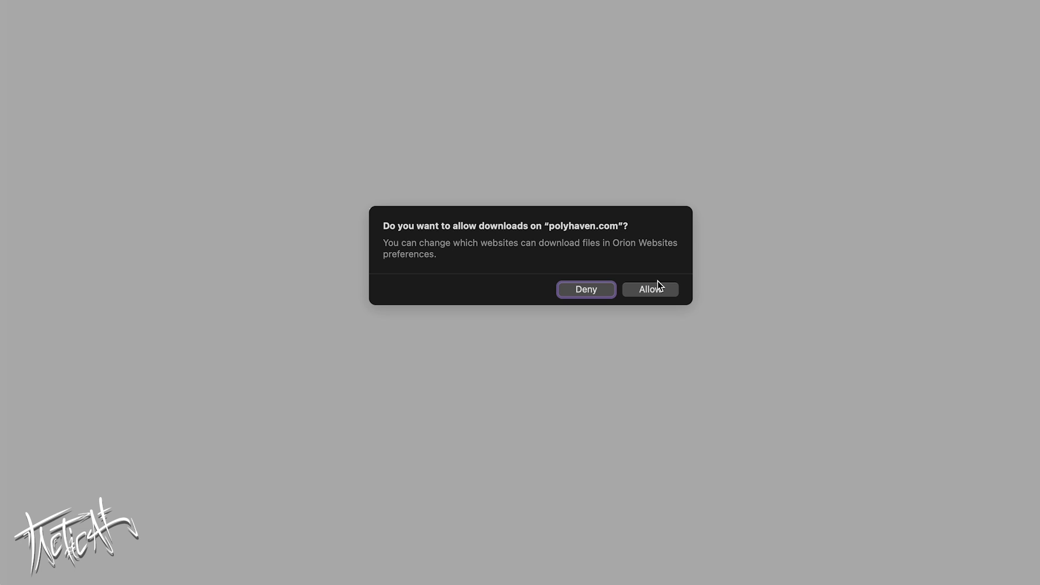
left_click(654, 288)
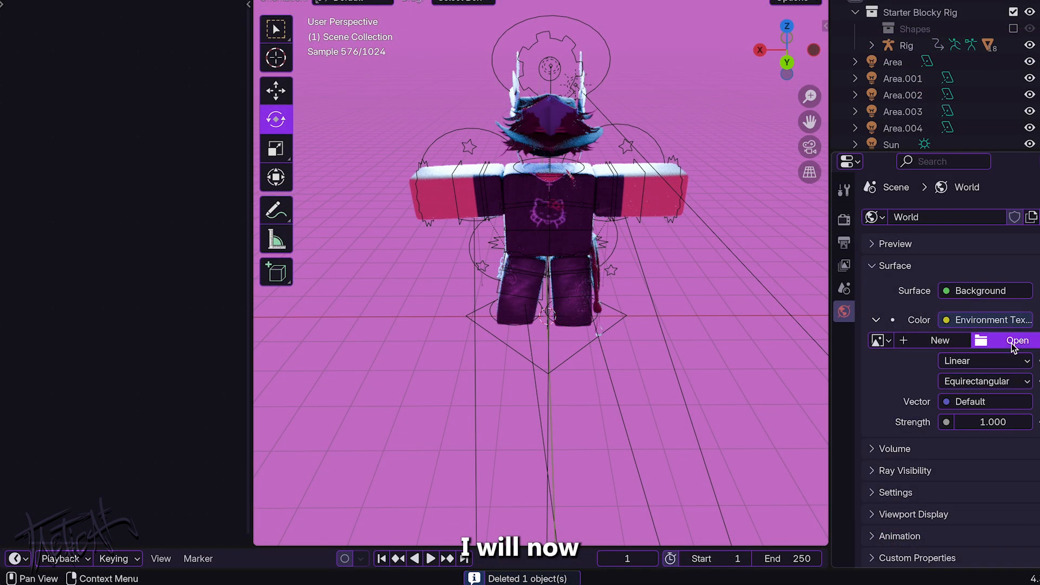
Step: Switch back to Blender, load the downloaded klippad_sunrise_2 HDR image as the world's environment texture, and inspect the lit rig
left_click(1013, 342)
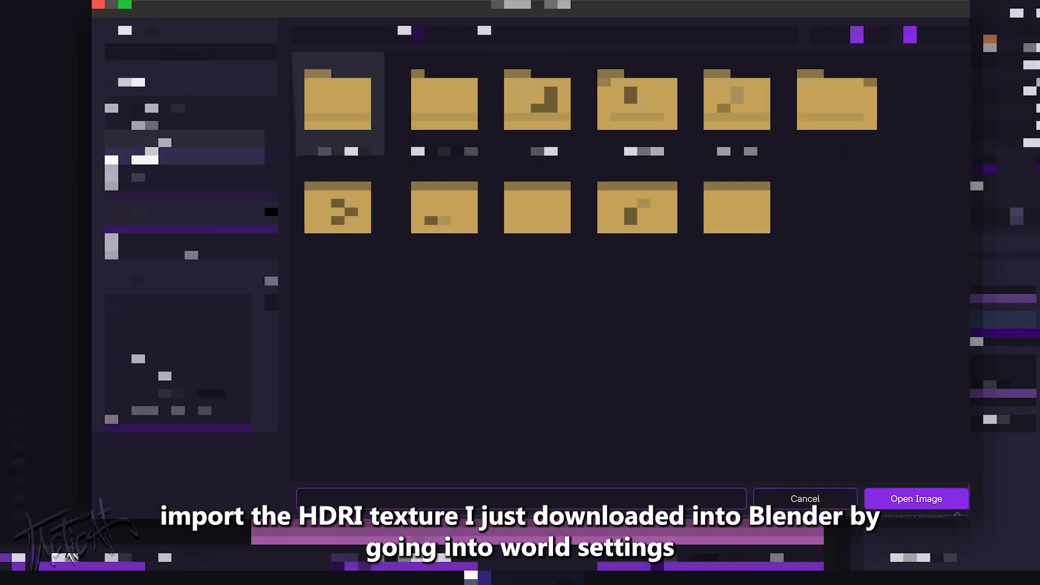
double_click(338, 103)
double_click(308, 115)
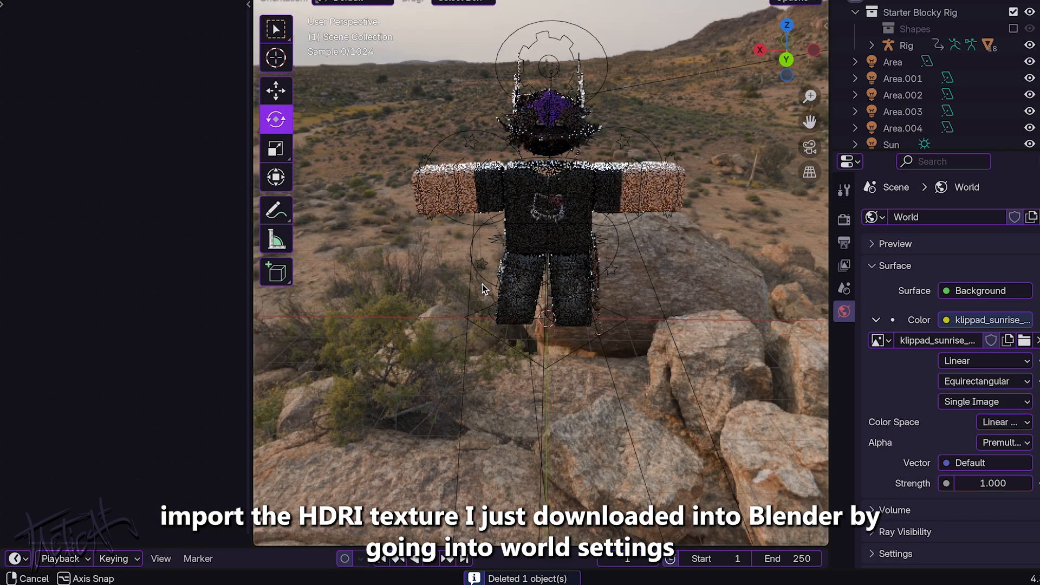
middle_click_drag(482, 284, 486, 268)
scroll(500, 279, "up", 2)
middle_click_drag(549, 229, 525, 233)
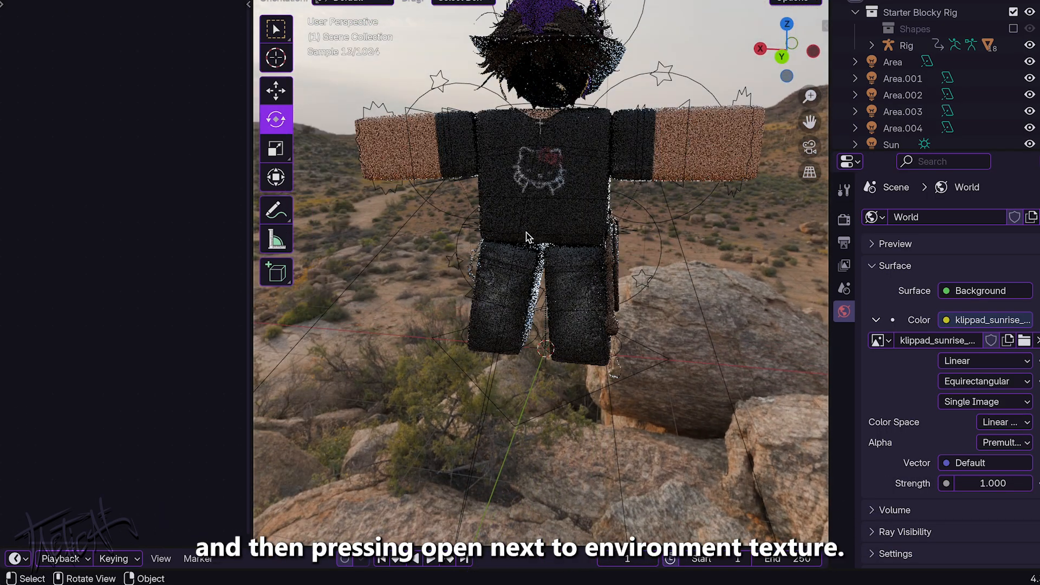
scroll(525, 233, "down", 4)
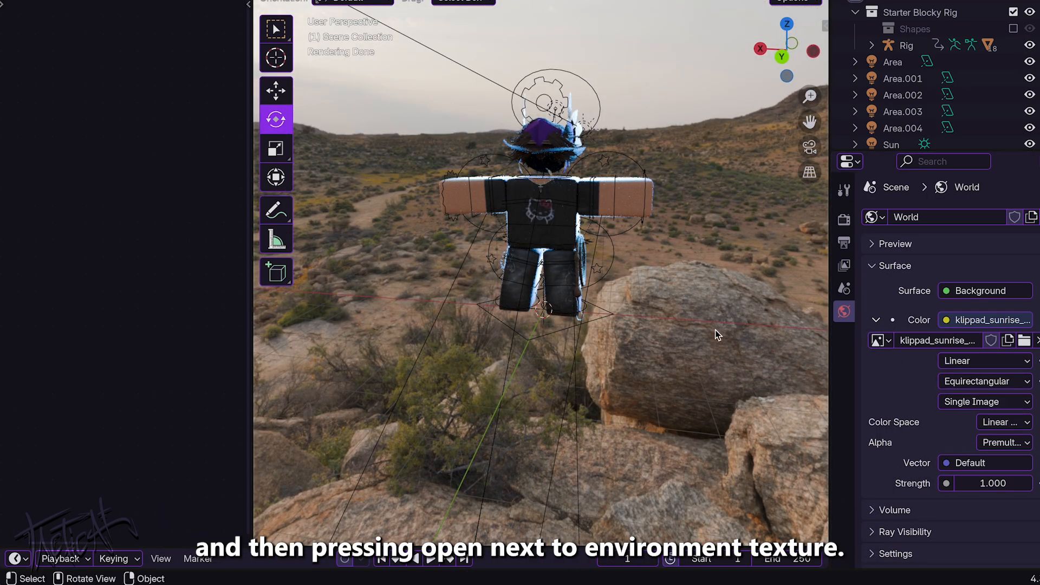
middle_click_drag(452, 206, 674, 205)
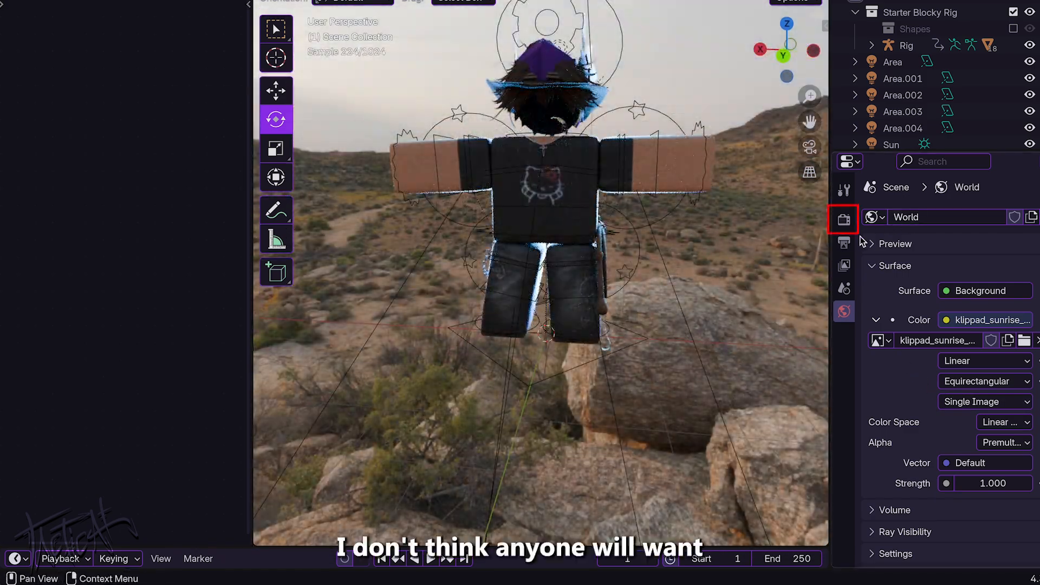
Step: Enable the Transparent film option in the render settings to hide the HDRI background behind the rig
left_click(844, 219)
scroll(926, 499, "down", 10)
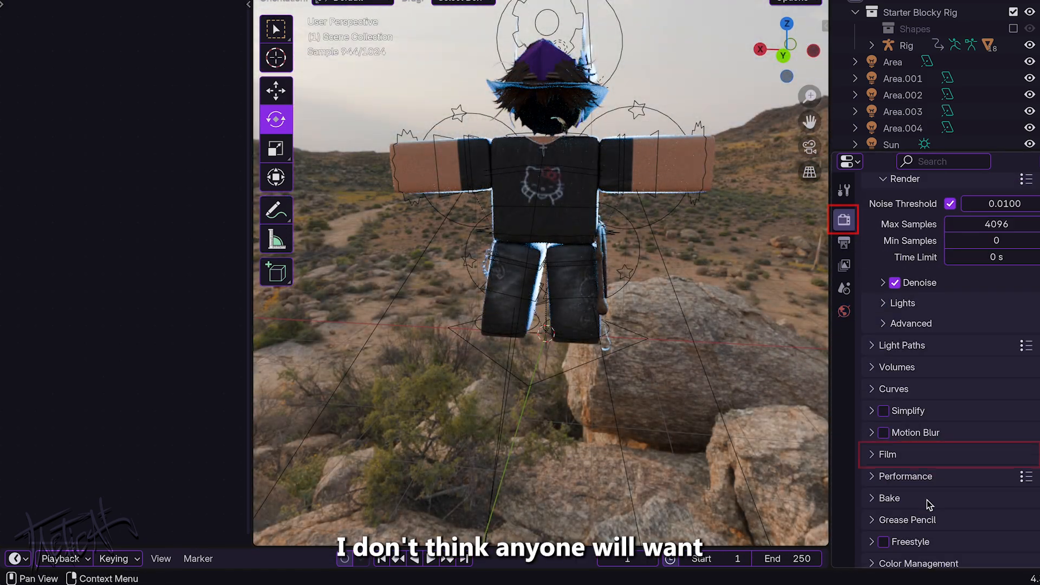
left_click(887, 448)
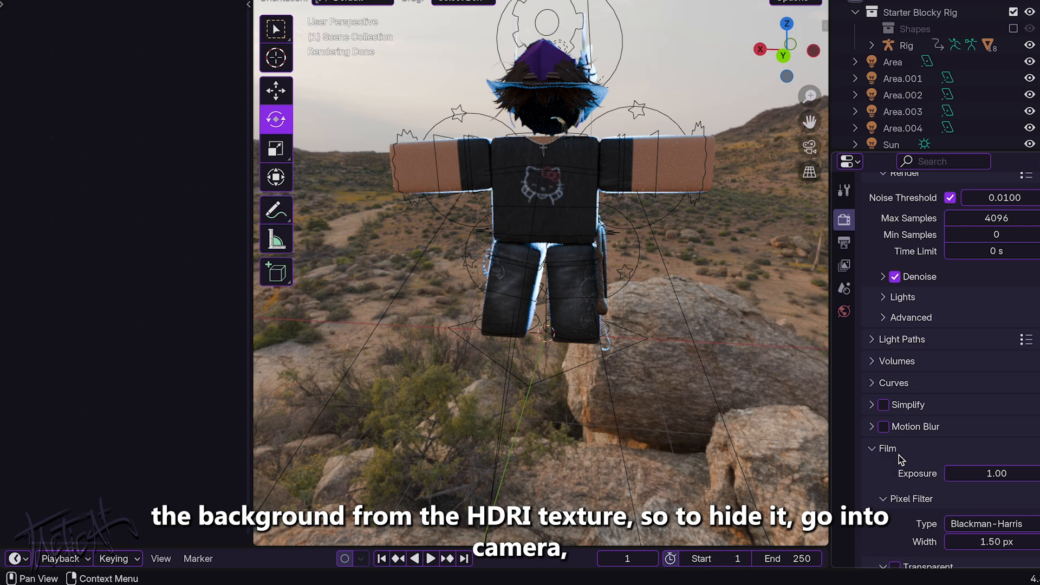
scroll(889, 466, "down", 4)
left_click(895, 467)
middle_click_drag(718, 375, 735, 379)
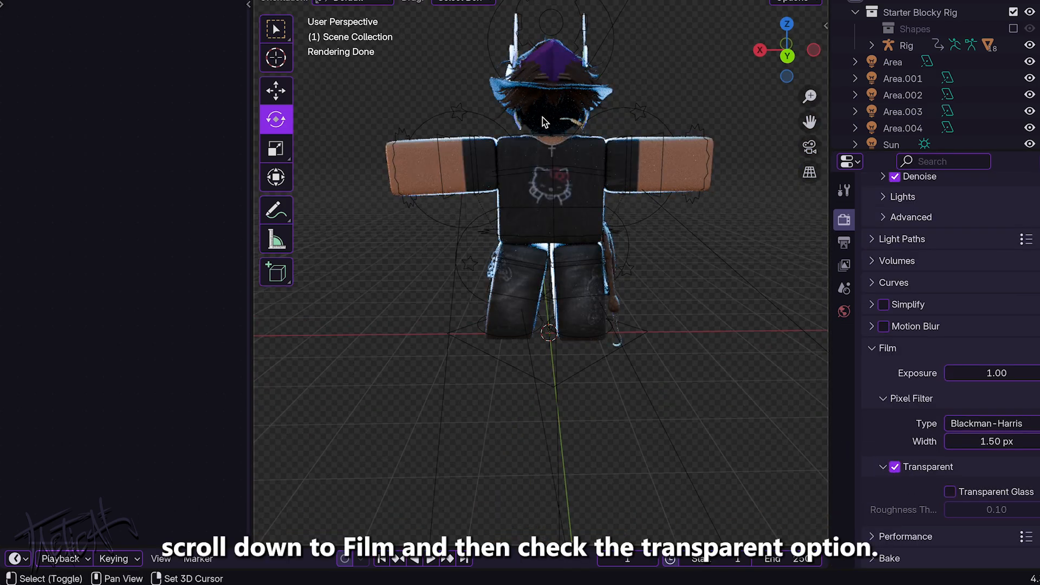
middle_click_drag(542, 117, 528, 178)
mouse_move(528, 217)
middle_mouse_down()
mouse_move(527, 232)
mouse_move(431, 242)
mouse_move(535, 235)
middle_mouse_up()
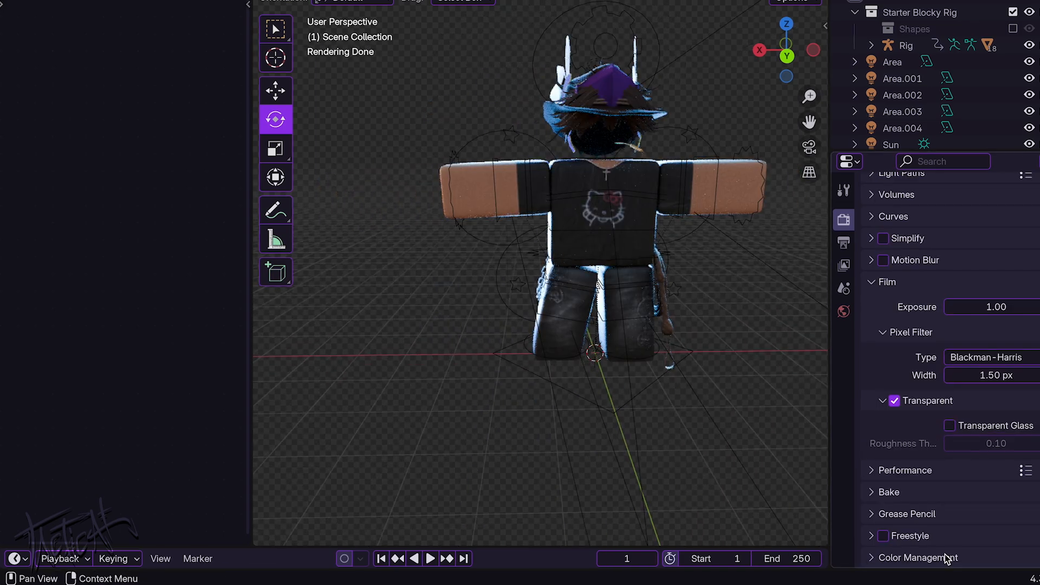
Step: Expand the Color Management settings of the render
left_click(945, 556)
scroll(940, 487, "down", 6)
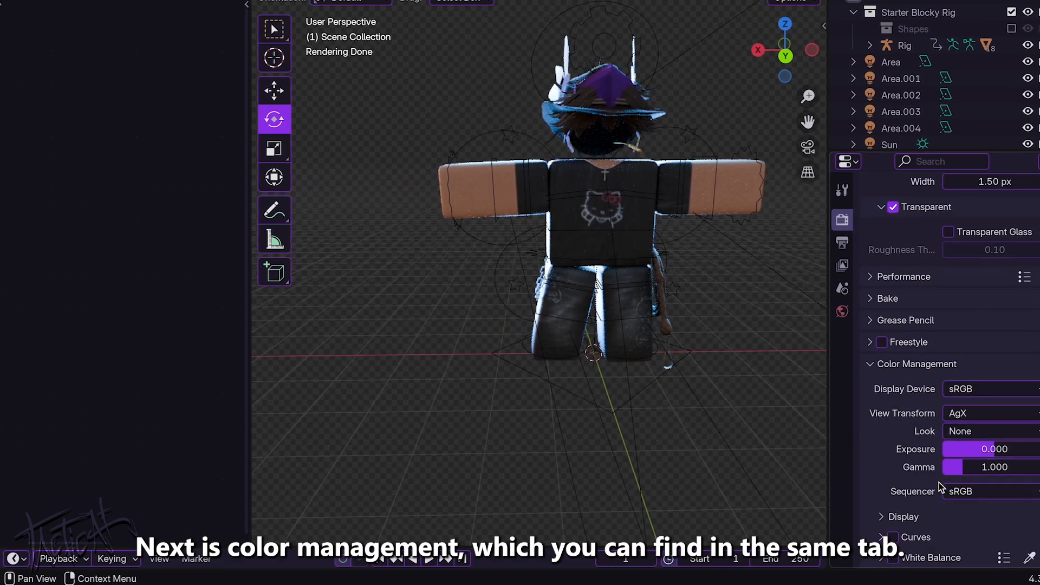
middle_click_drag(512, 263, 460, 276, "shift")
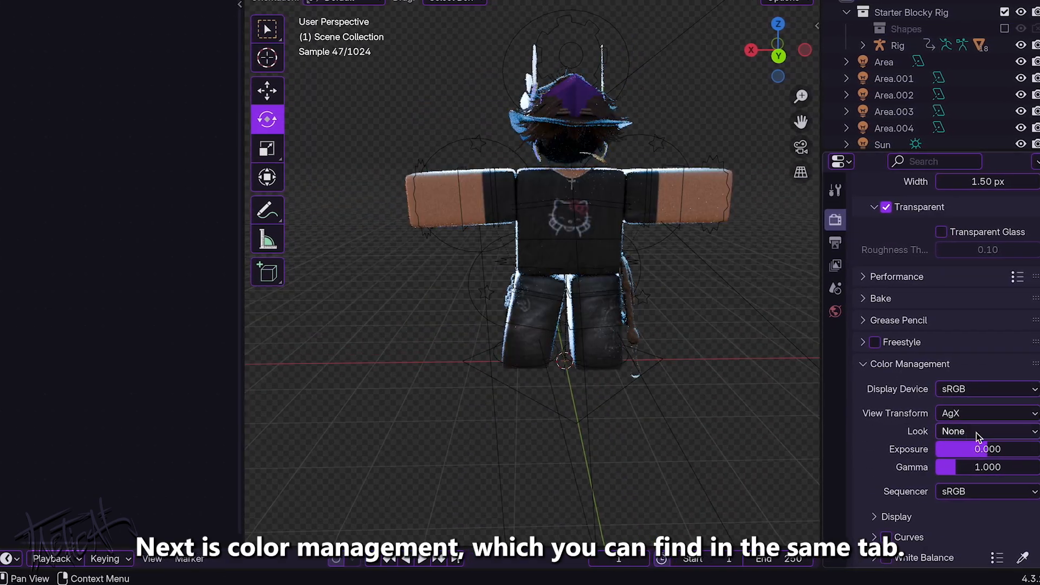
Step: Try the Filmic, Filmic Log, False Color and Standard view transforms on the rig, and return to AgX
left_click(948, 415)
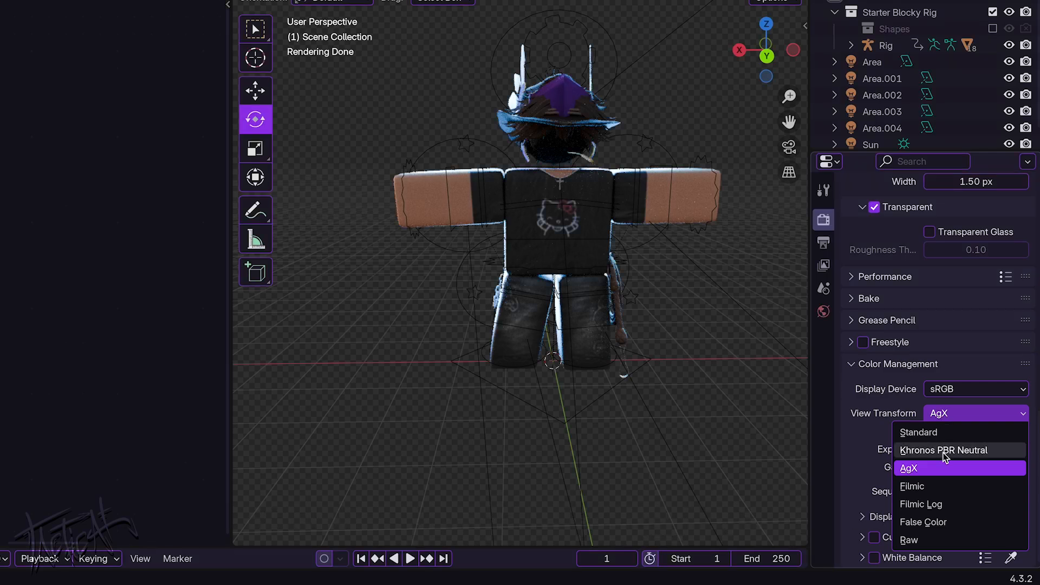
left_click(942, 487)
mouse_move(612, 282)
middle_mouse_down()
mouse_move(542, 281)
mouse_move(612, 282)
middle_mouse_up()
left_click(941, 414)
left_click(937, 503)
left_click(942, 414)
left_click(941, 522)
left_click(942, 414)
left_click(941, 433)
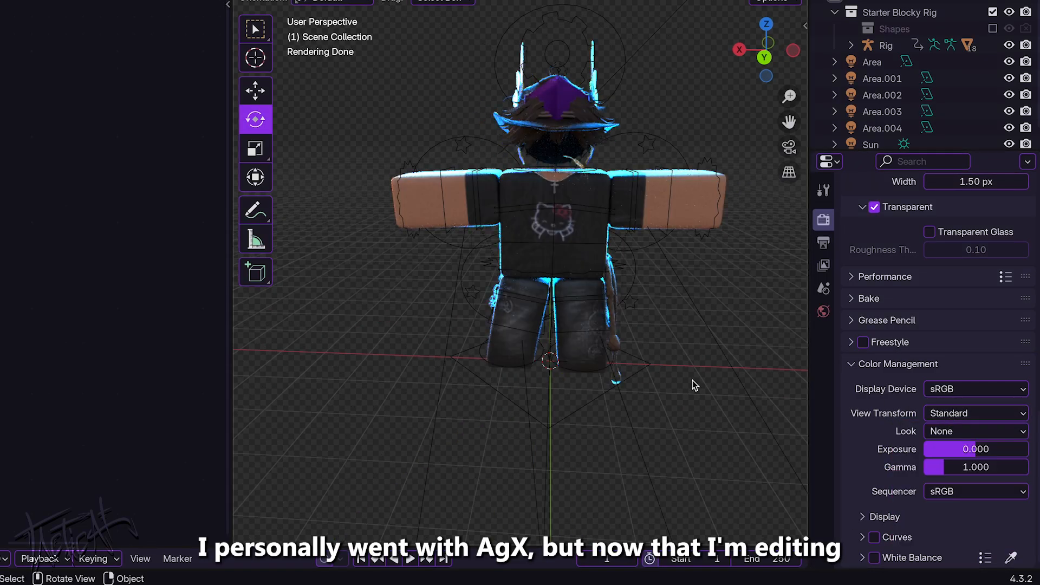
middle_click_drag(692, 381, 684, 375)
left_click(941, 414)
left_click(949, 418)
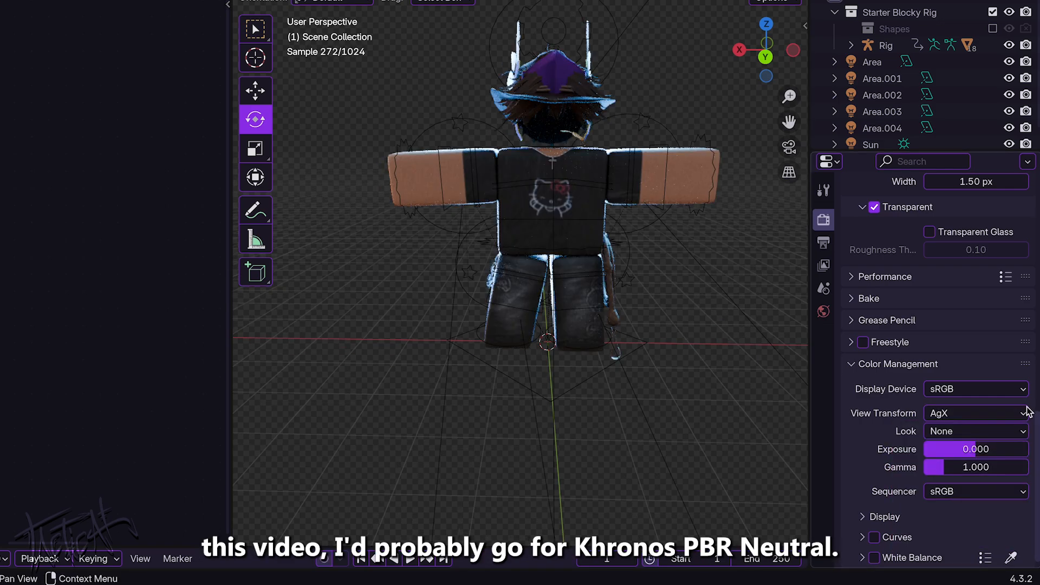
Step: Set the view transform to Khronos PBR Neutral and the look to Medium High Contrast
left_click(1025, 413)
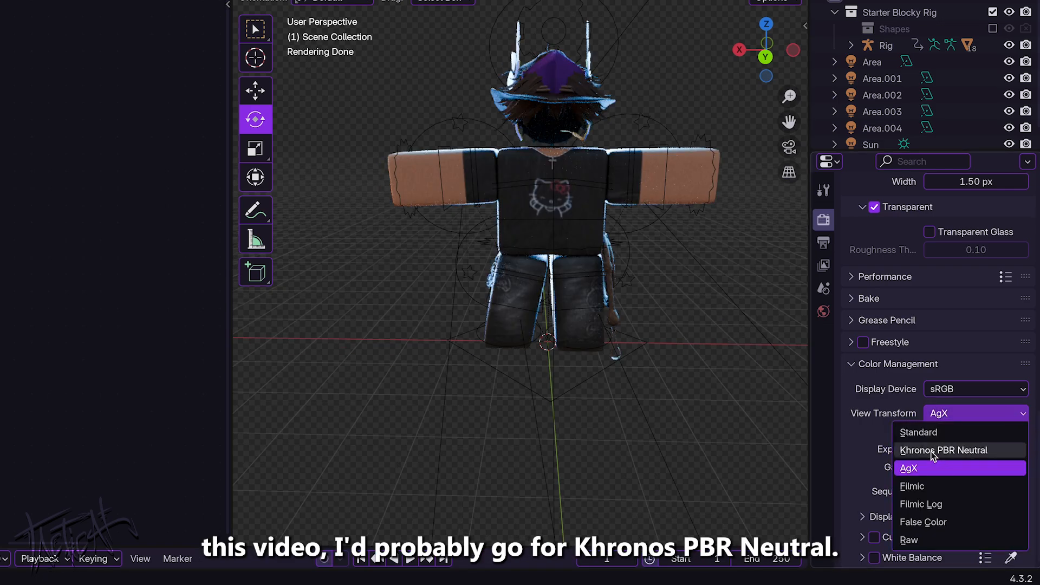
left_click(931, 452)
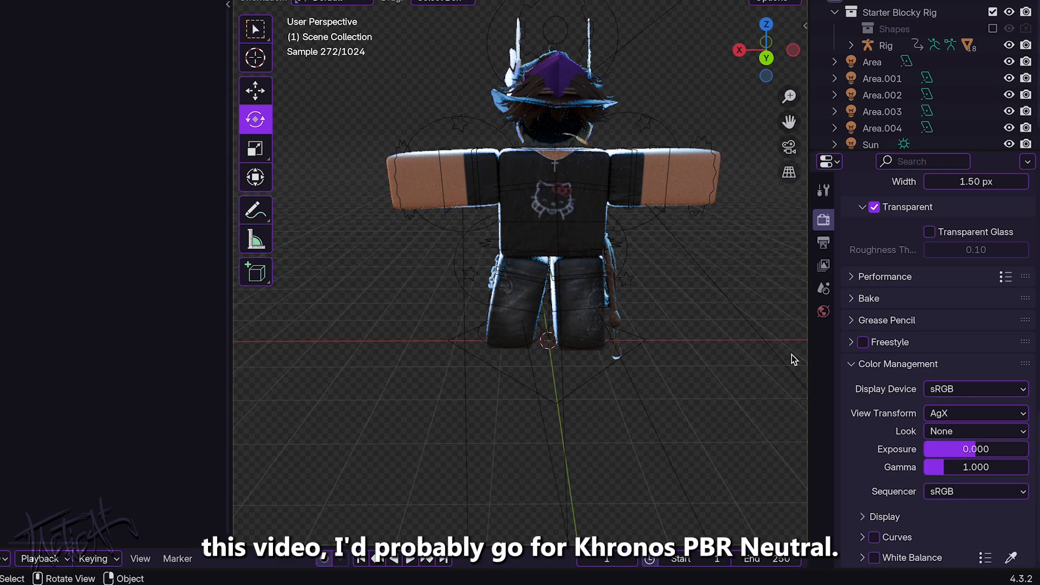
left_click(970, 413)
middle_click_drag(690, 308, 669, 318)
left_click(967, 432)
left_click(966, 331)
left_click(966, 414)
left_click(968, 450)
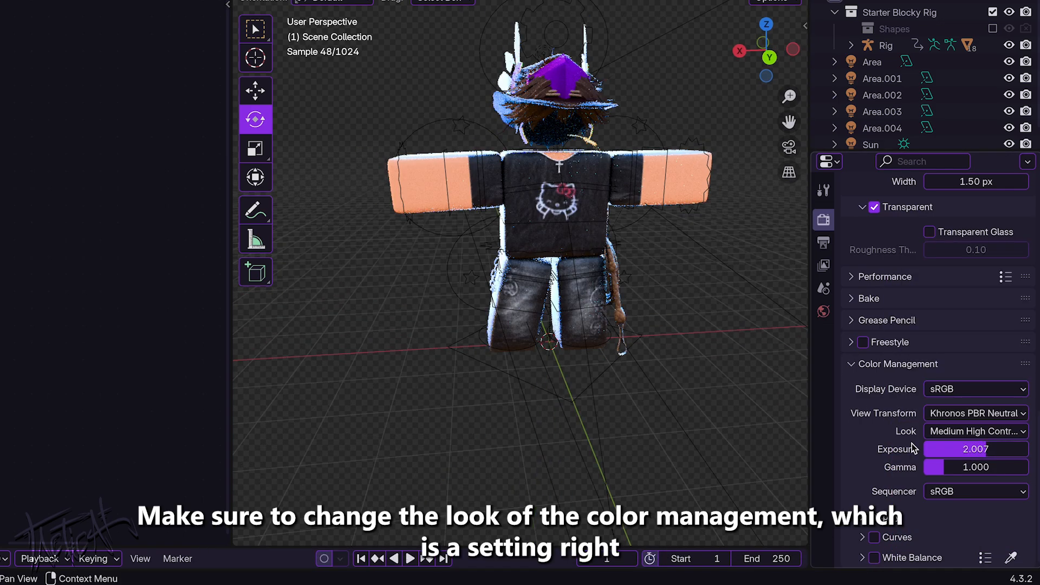
Step: Tune the color management exposure to 0.401 and the gamma to 1.435
left_click_drag(969, 467, 991, 451)
left_click_drag(979, 467, 990, 467)
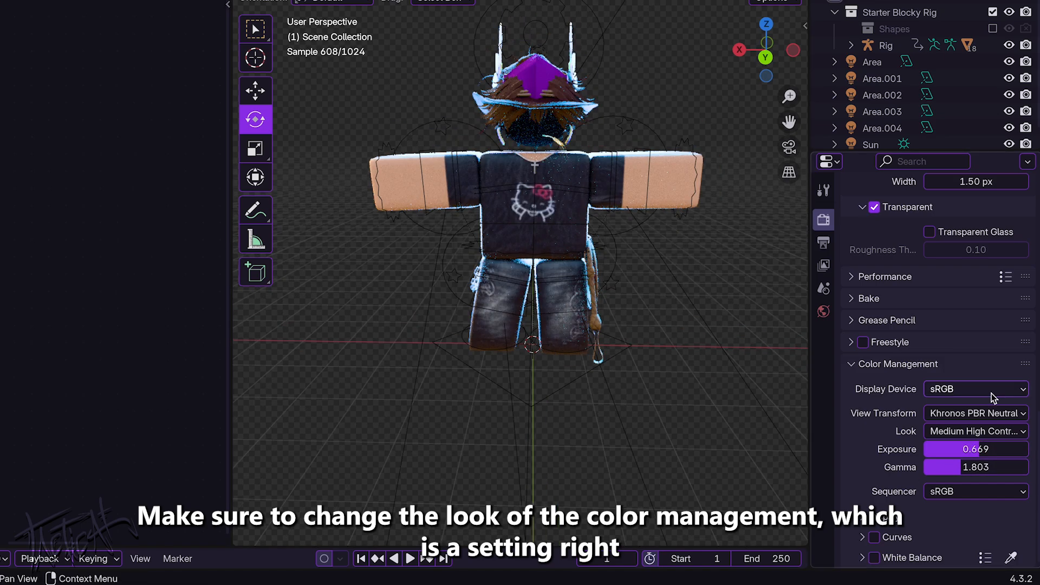
left_click_drag(970, 449, 959, 467)
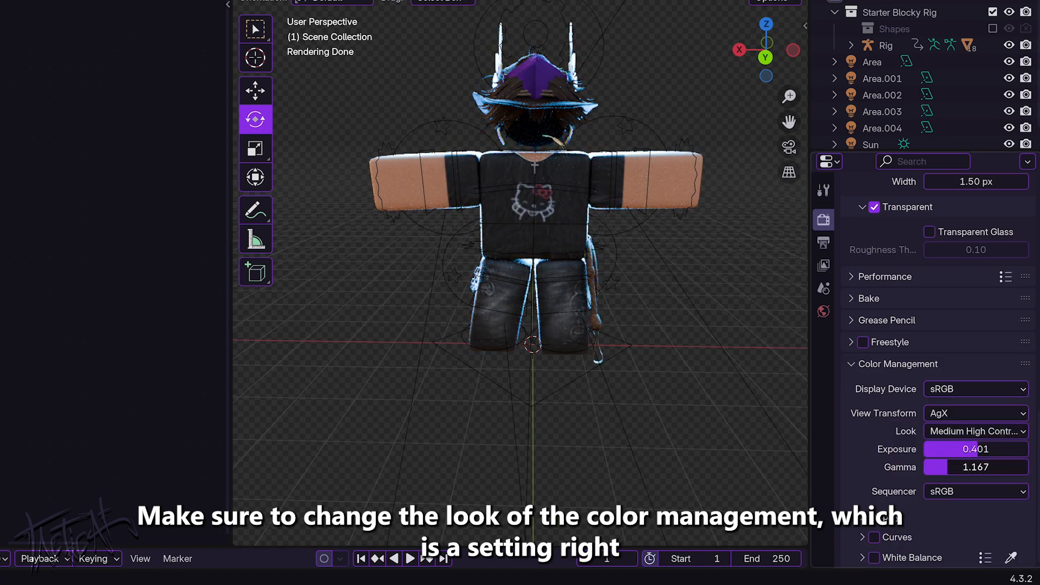
left_click(969, 431)
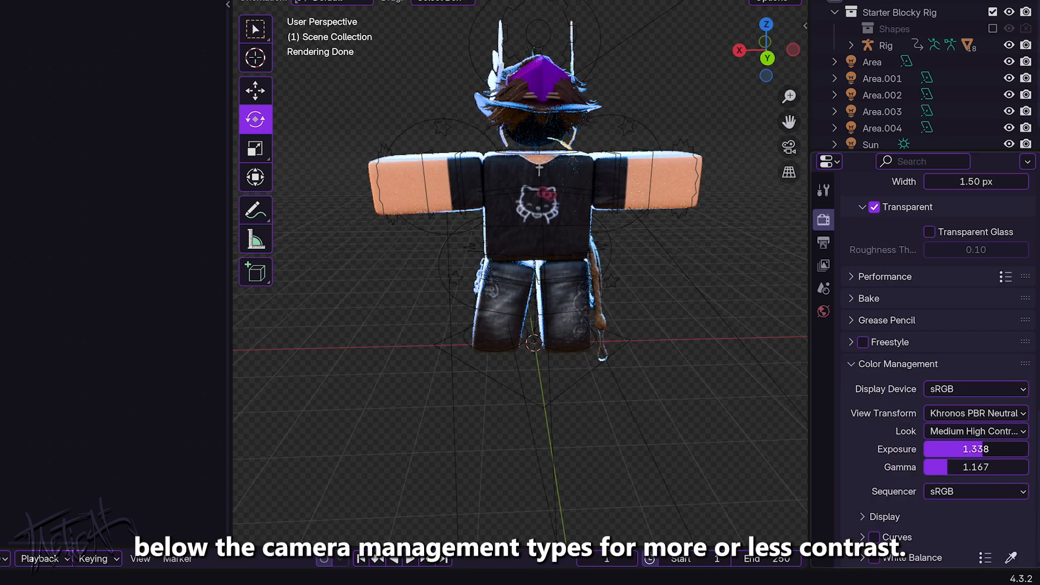
left_click_drag(970, 449, 946, 470)
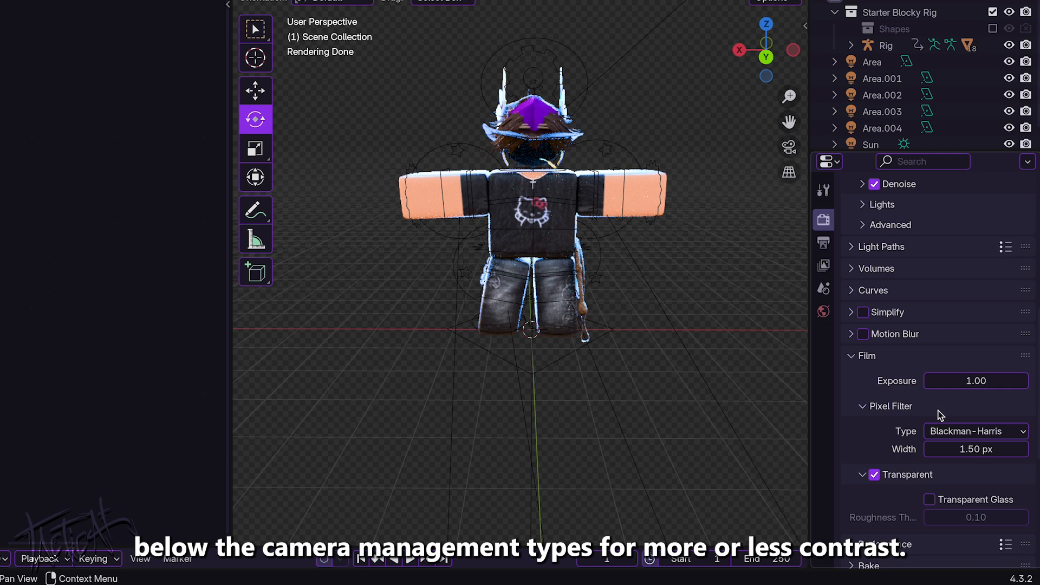
Step: Lower the film exposure to 0.88 and set the view transform back to AgX
left_click_drag(975, 380, 950, 383)
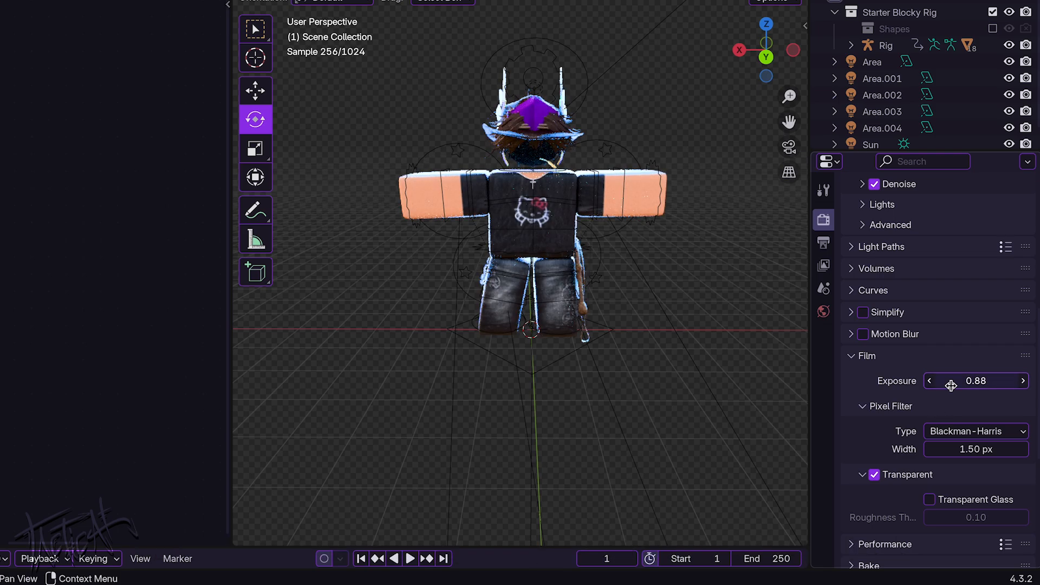
left_click(954, 415)
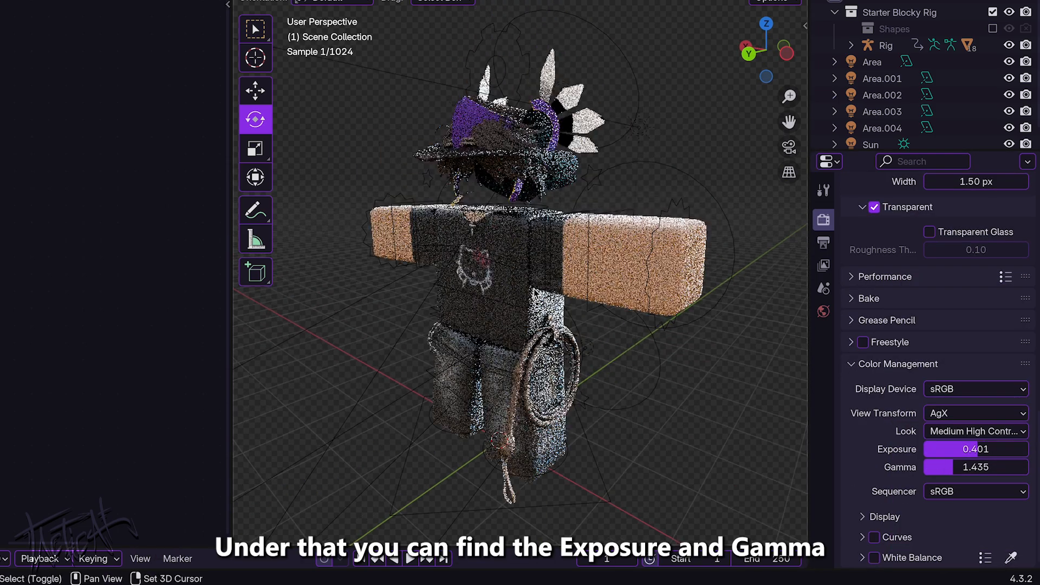
Step: Select the rig's torso and adjust the roughness of its Principled BSDF material, trying 1.000 and reducing it again
left_click(525, 277)
scroll(35, 217, "down", 3)
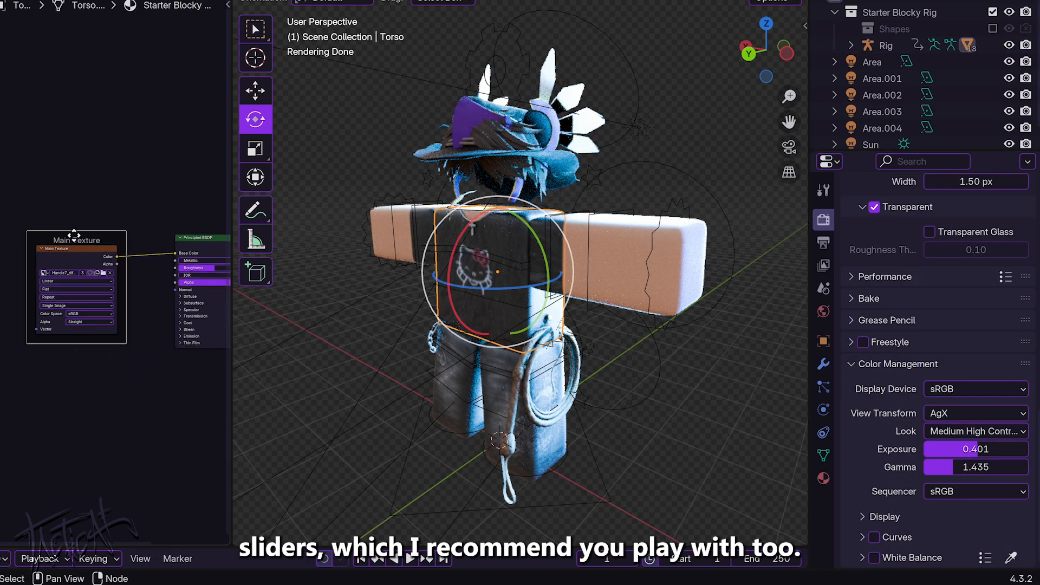
scroll(130, 252, "up", 5)
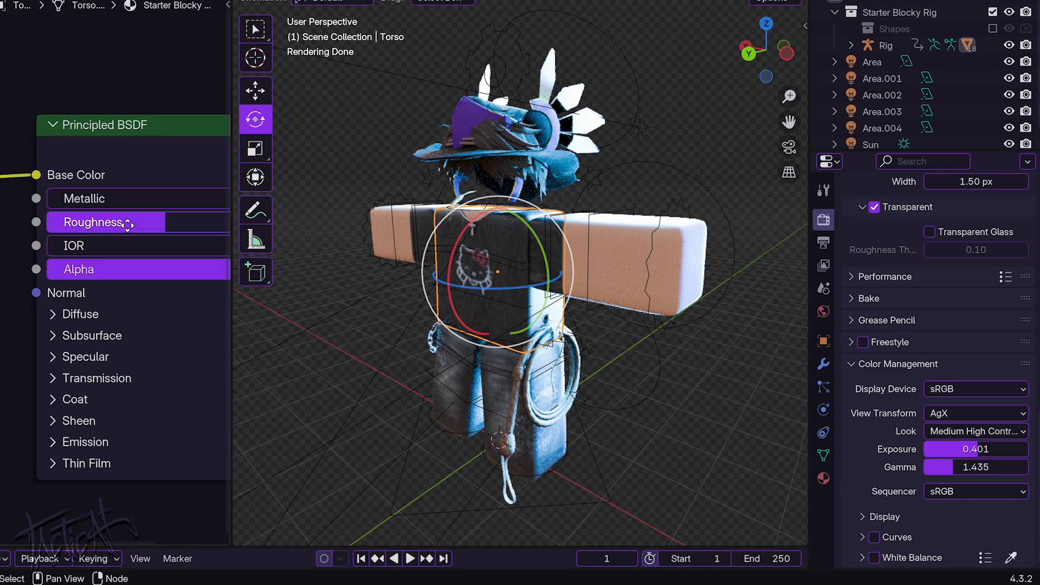
middle_click_drag(461, 287, 537, 295)
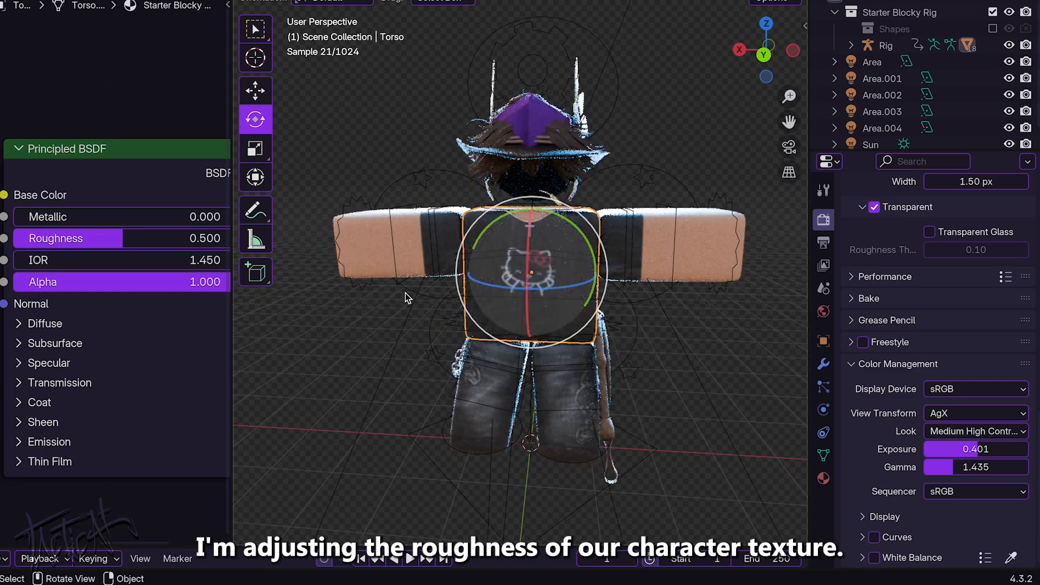
scroll(103, 266, "up", 1)
middle_click_drag(110, 263, 92, 267)
mouse_move(93, 238)
left_mouse_down()
mouse_move(0, 238)
mouse_move(186, 238)
mouse_move(8, 239)
mouse_move(185, 238)
mouse_move(78, 239)
left_mouse_up()
left_click_drag(78, 238, 185, 239)
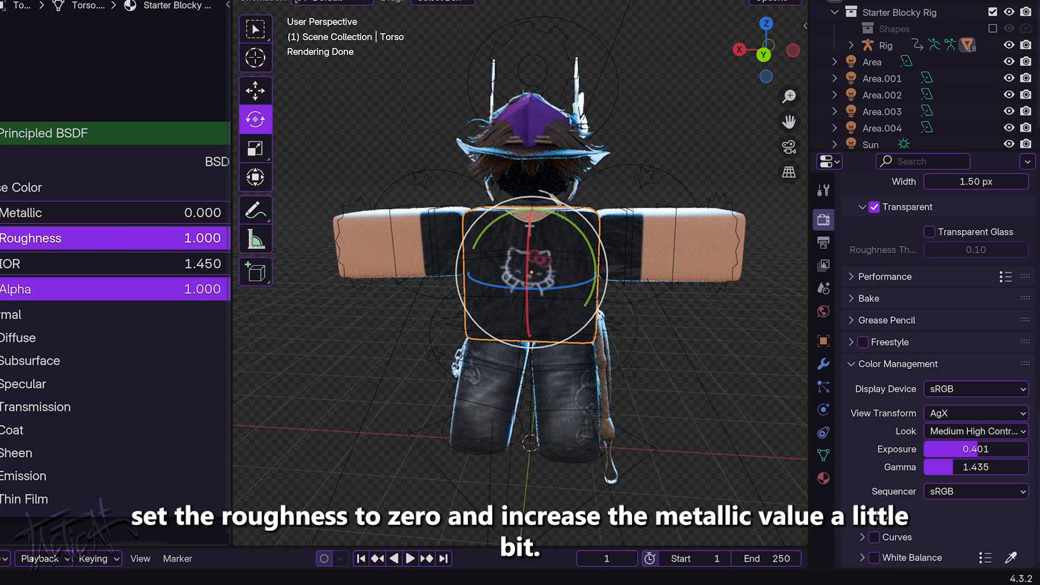
left_click_drag(185, 238, 125, 239)
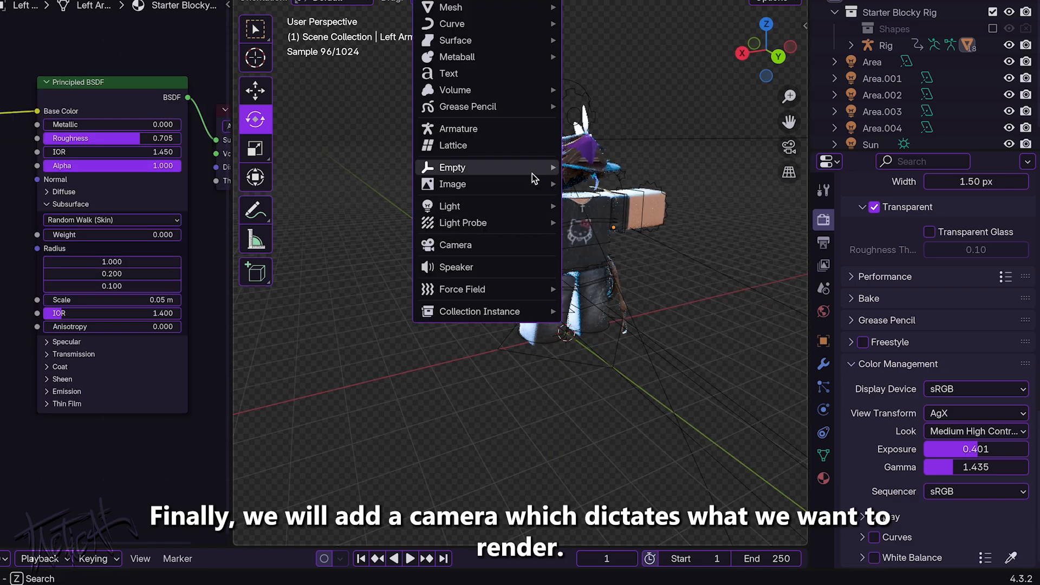
Step: Add a camera to the scene and switch the viewport to the camera view
mouse_move(531, 176)
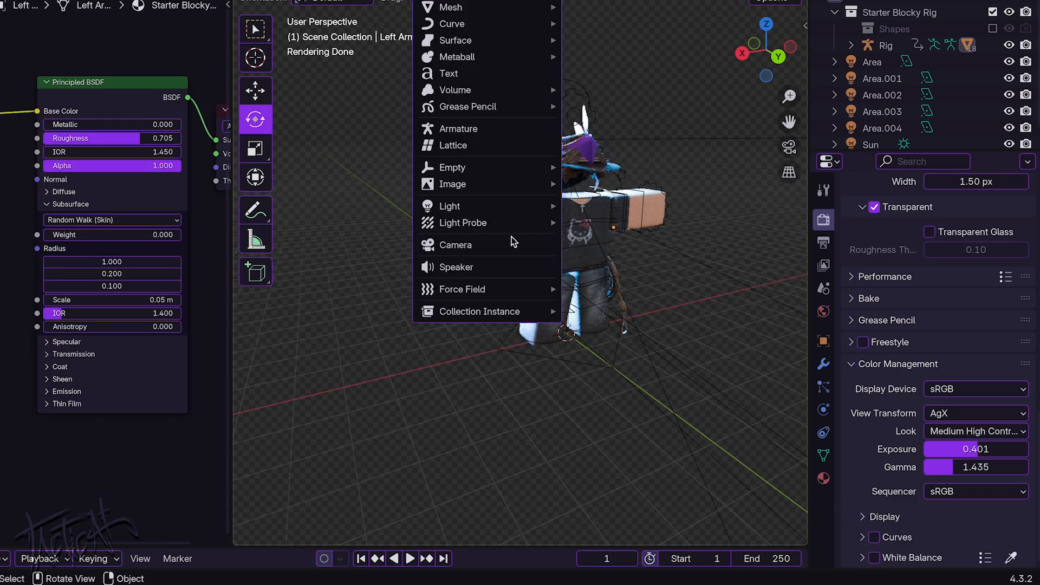
mouse_move(444, 102)
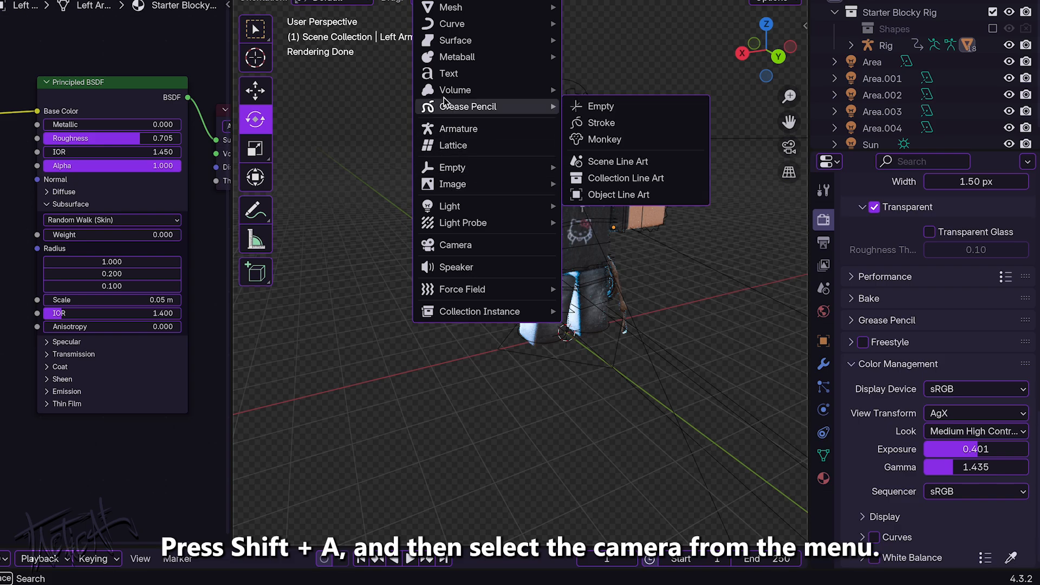
left_click(458, 245)
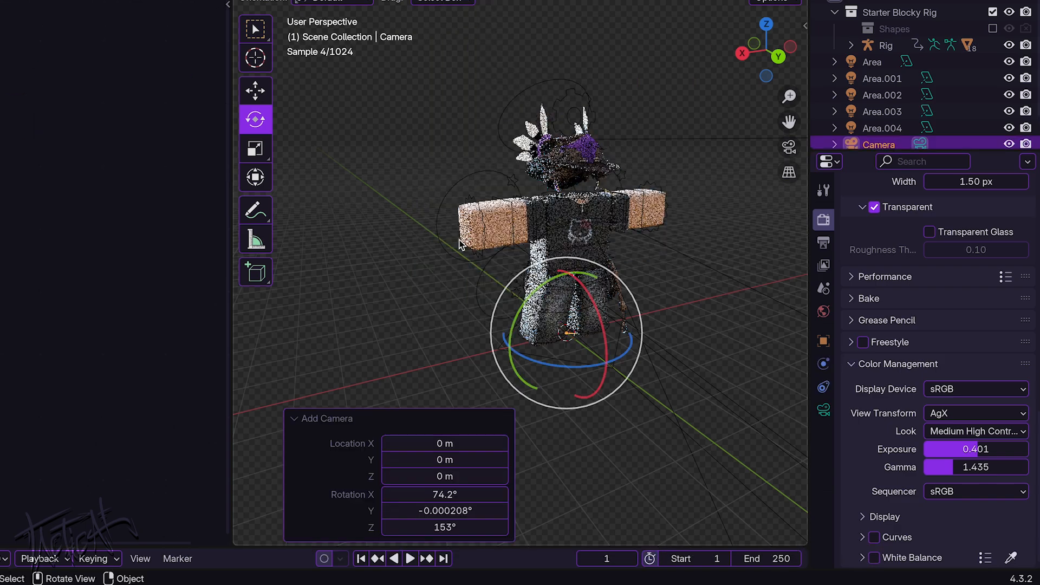
key("KP_0")
key("grave")
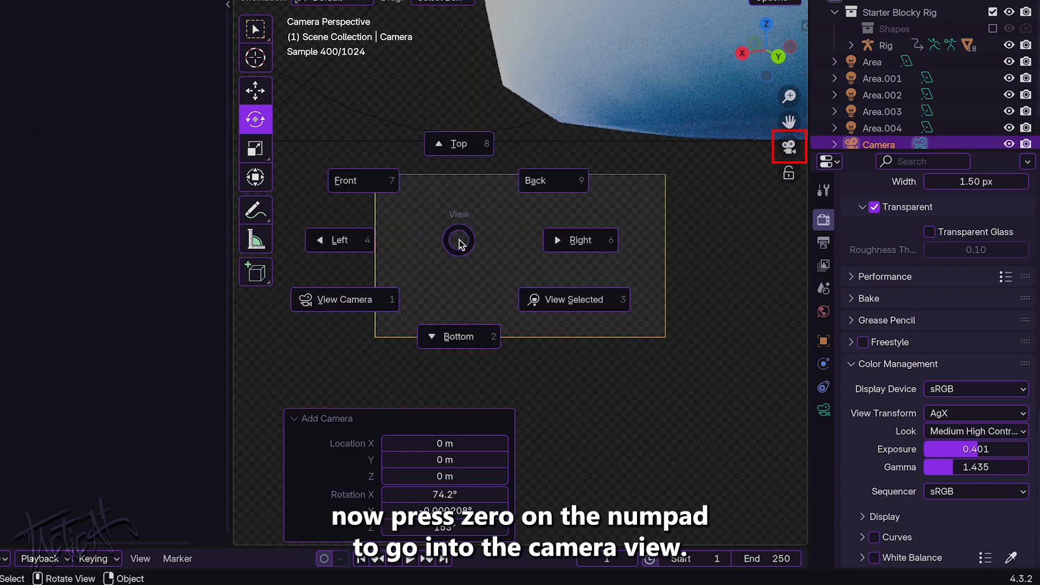
key("Escape")
Step: Fly the camera backward and sideways with walk navigation until the rig is in front of it at a distance
key("shift+grave")
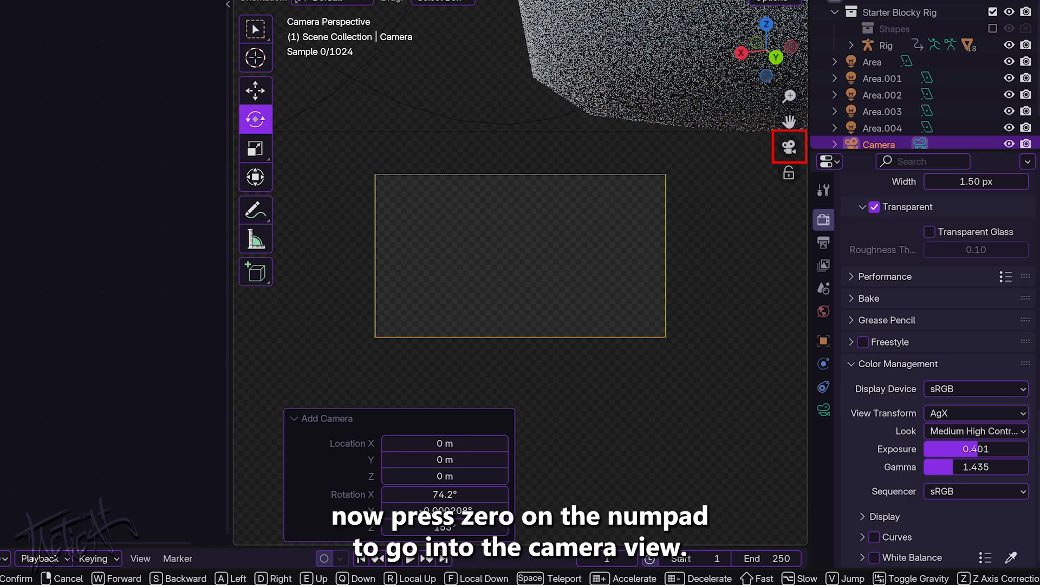
key("s")
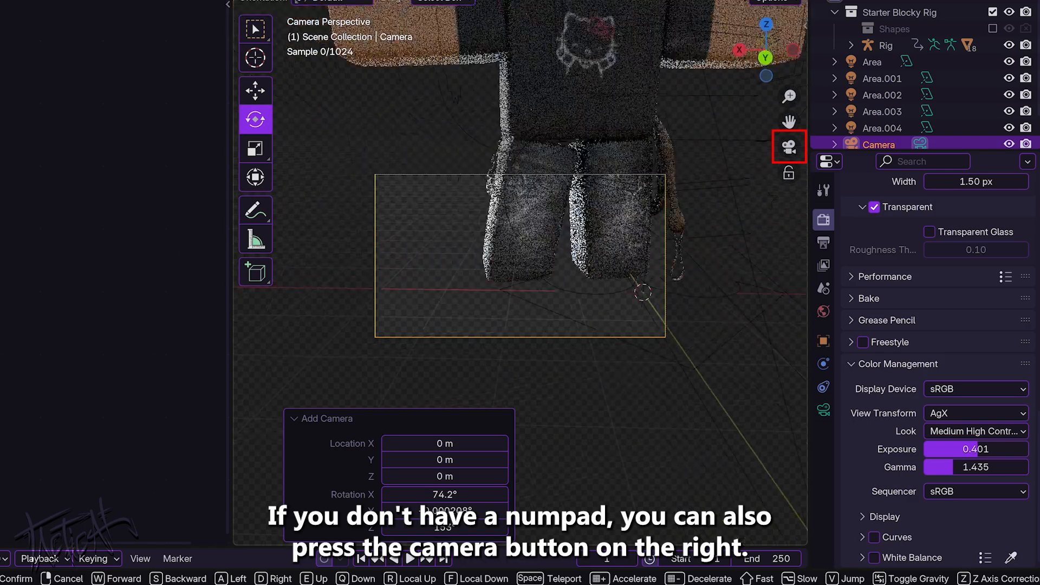
key("s")
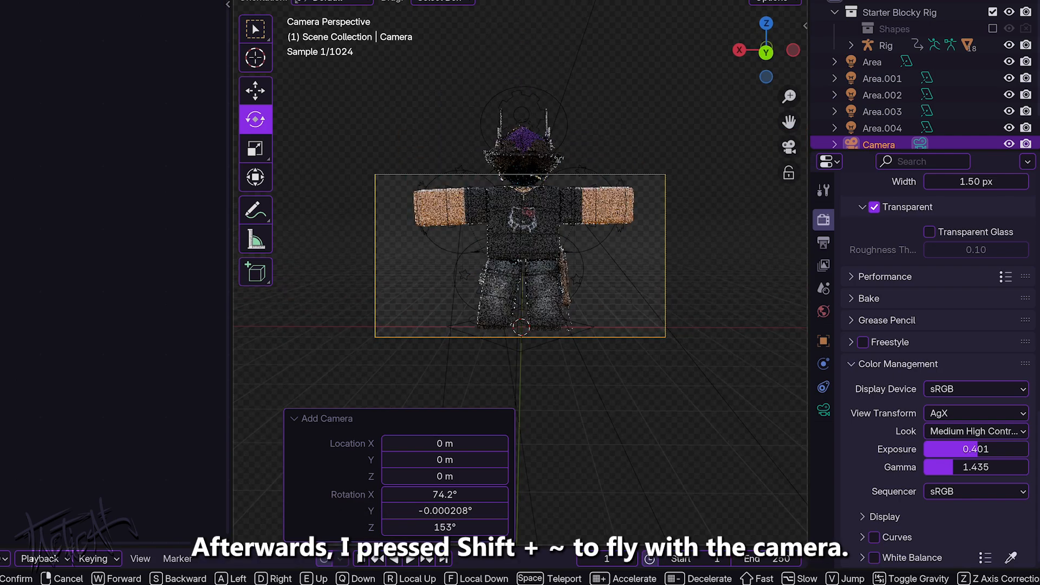
key("a")
left_click(464, 230)
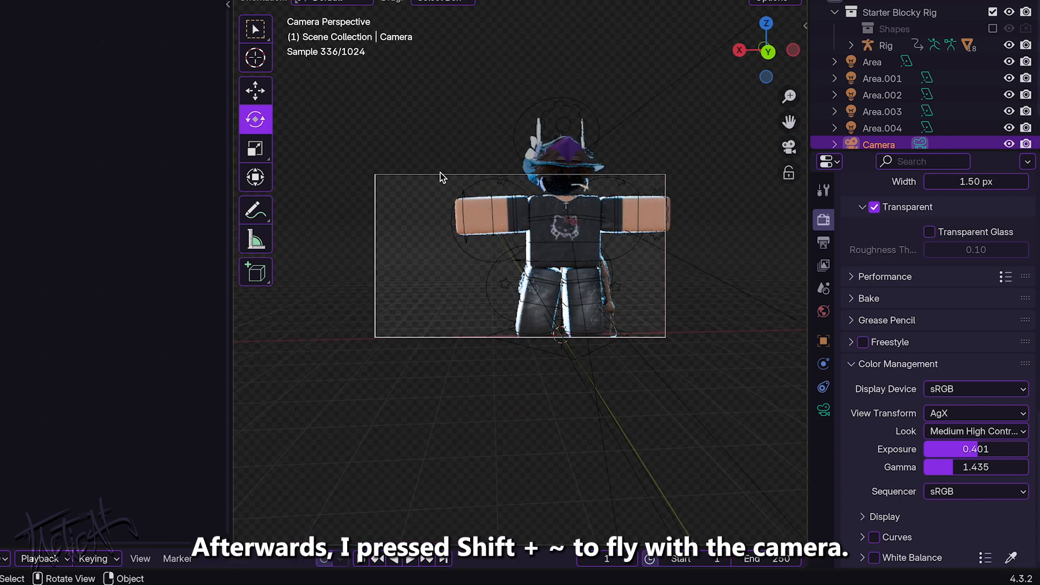
Step: Set the render resolution to 900 by 1000 px and fly the camera until the rig is centred in the frame
left_click(824, 243)
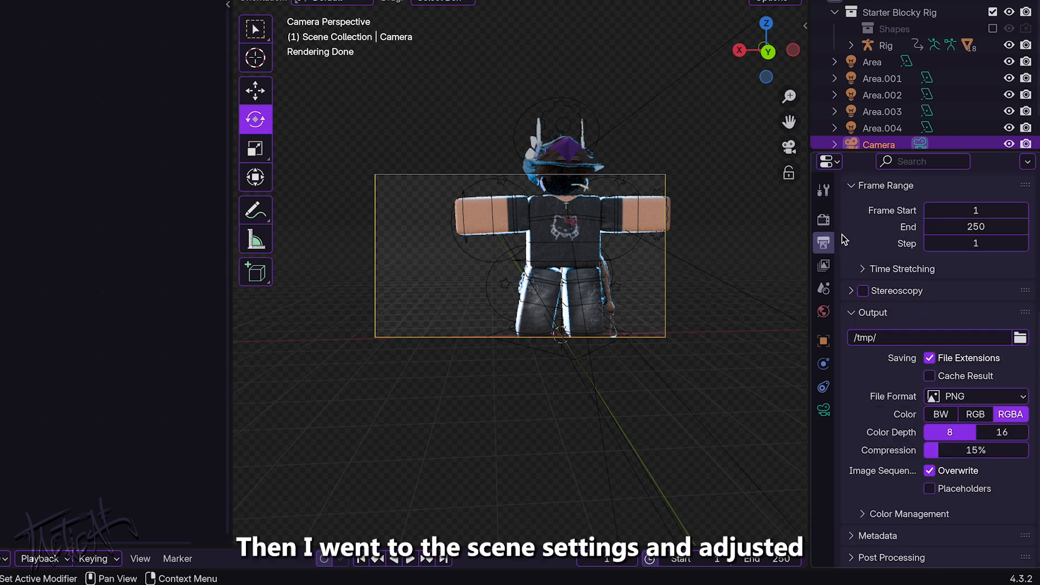
left_click(821, 222)
left_click(824, 266)
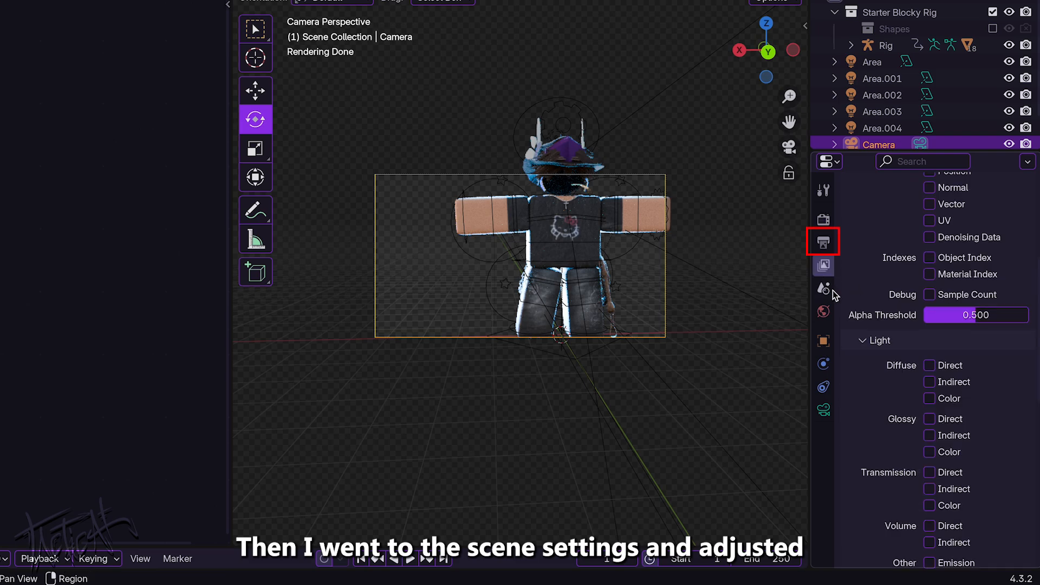
scroll(862, 302, "up", 5)
left_click(824, 244)
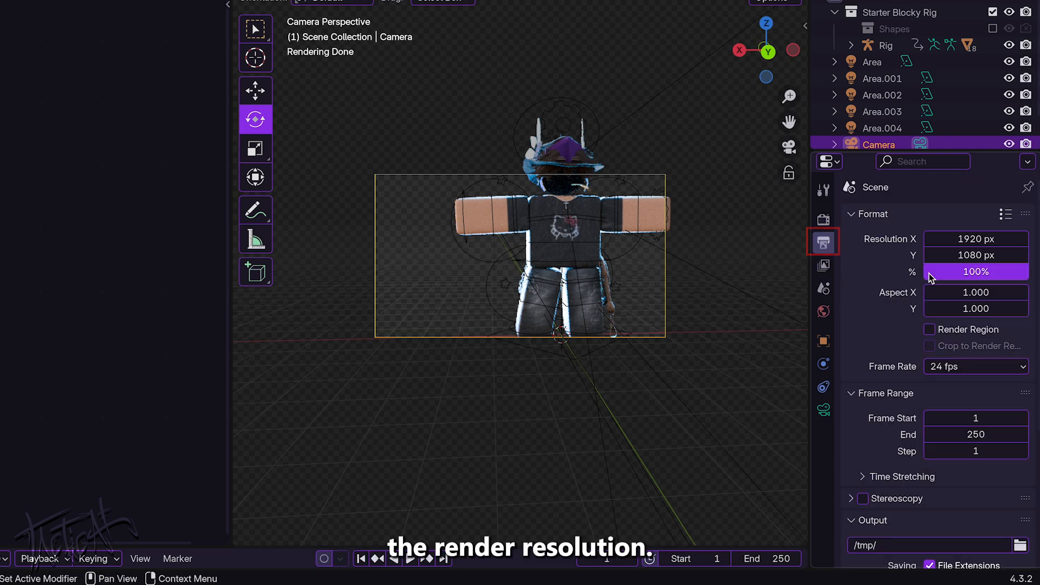
left_click_drag(977, 238, 915, 239)
left_click(983, 245)
type("9")
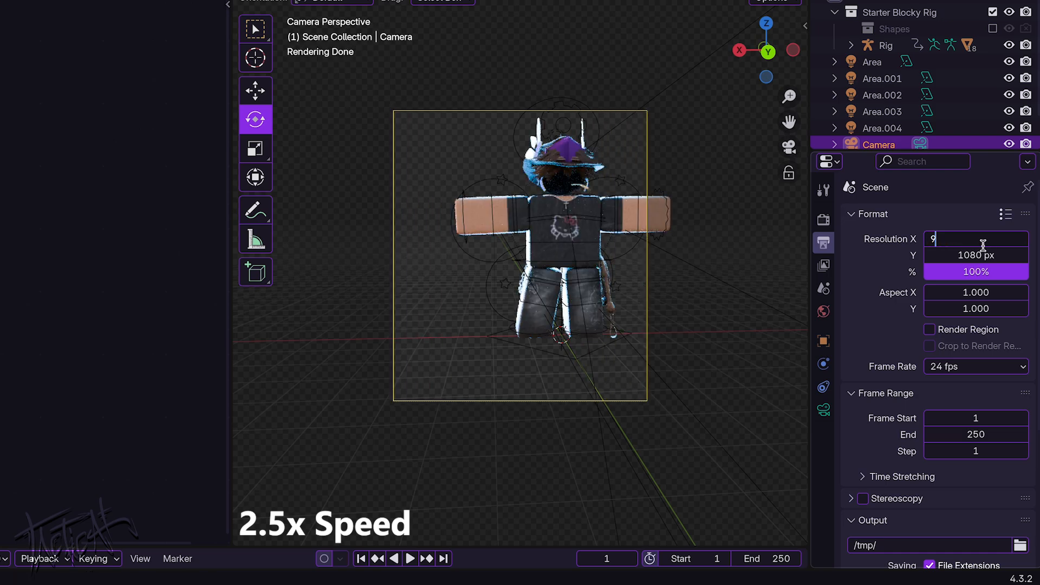
type("00")
key("Tab")
type("1000")
key("Return")
key("shift+grave")
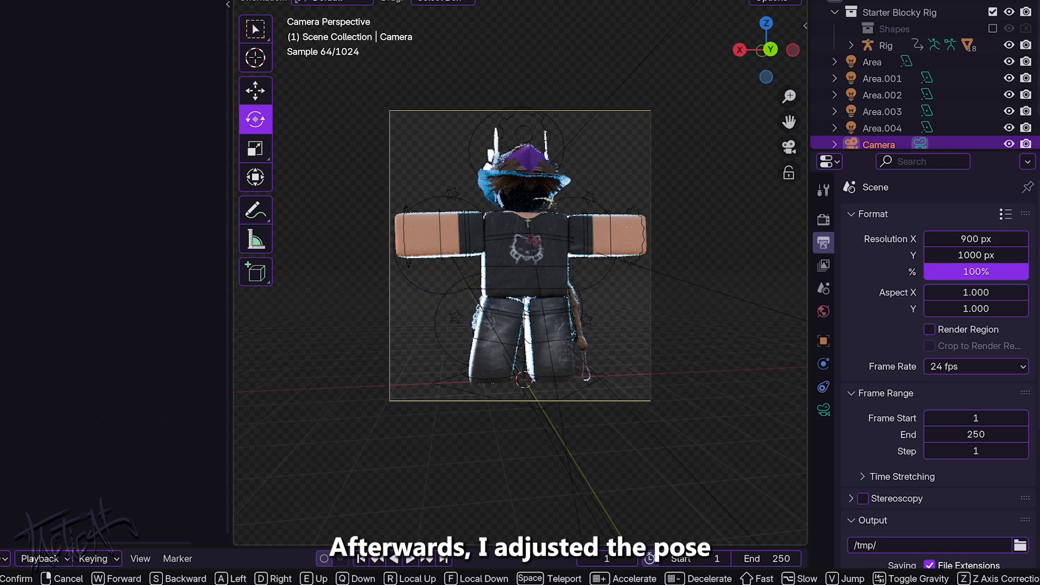
left_click(560, 207)
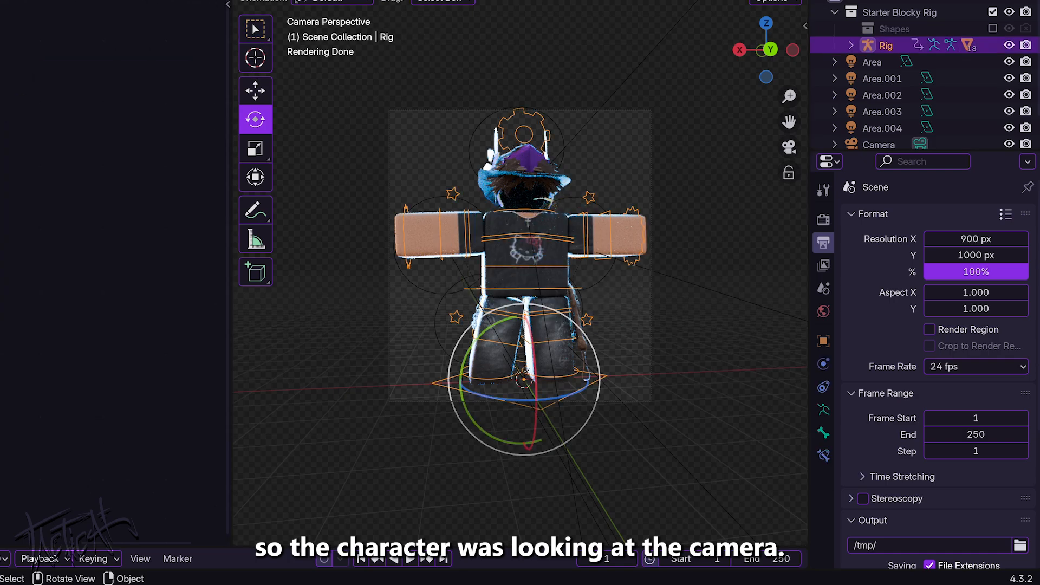
Step: Pose the rig by rotating its Head bone freely so the character looks towards the camera
left_click(303, 6)
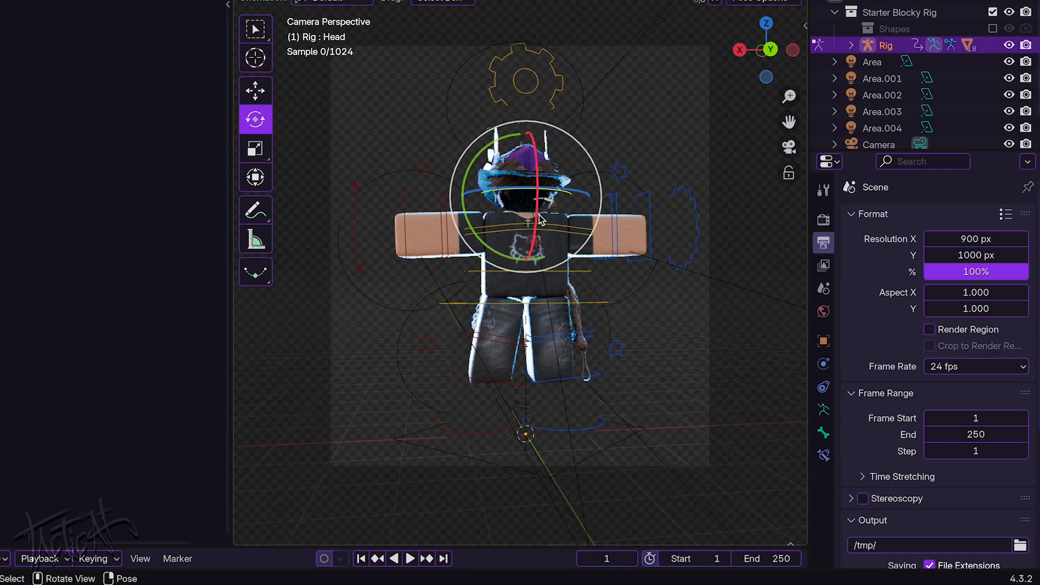
key("r")
key("r")
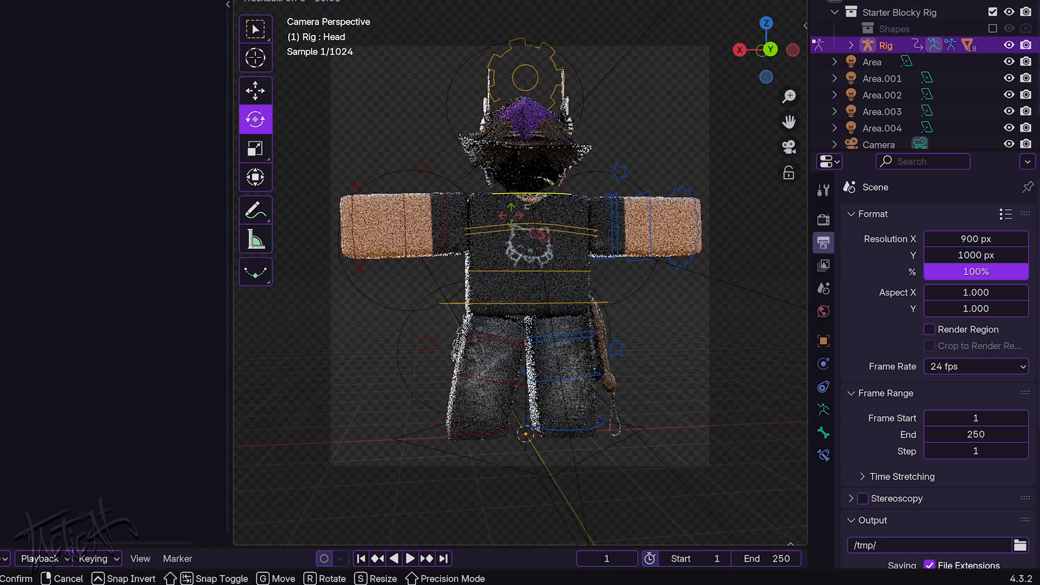
left_click_drag(510, 215, 512, 218)
left_click_drag(571, 136, 570, 135)
left_click_drag(531, 216, 531, 214)
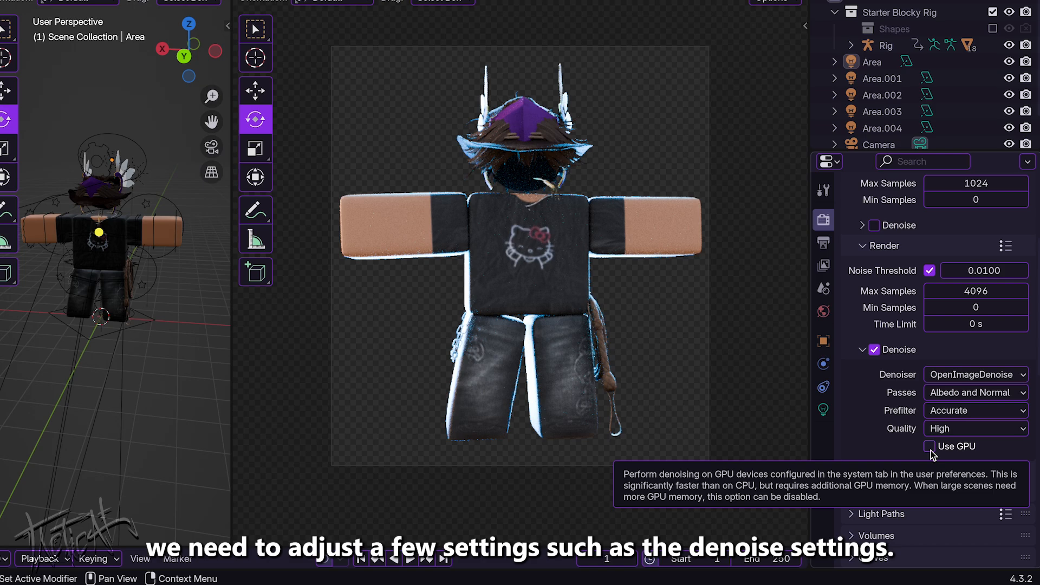
Step: Configure render denoising to use the GPU with OpenImageDenoise, Albedo and Normal passes, Accurate prefilter and High quality
left_click(930, 447)
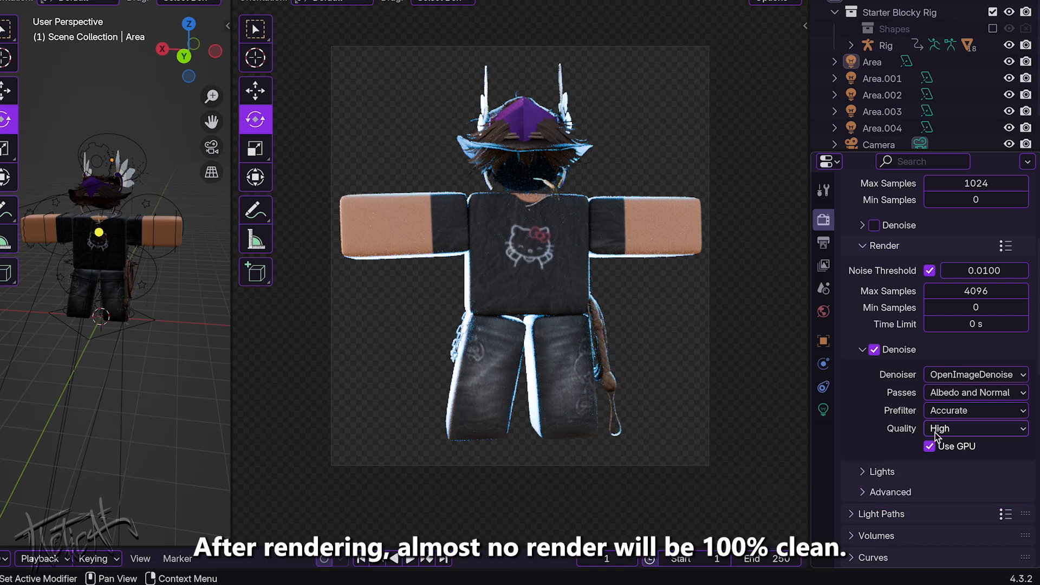
left_click(935, 429)
left_click(928, 429)
left_click(945, 447)
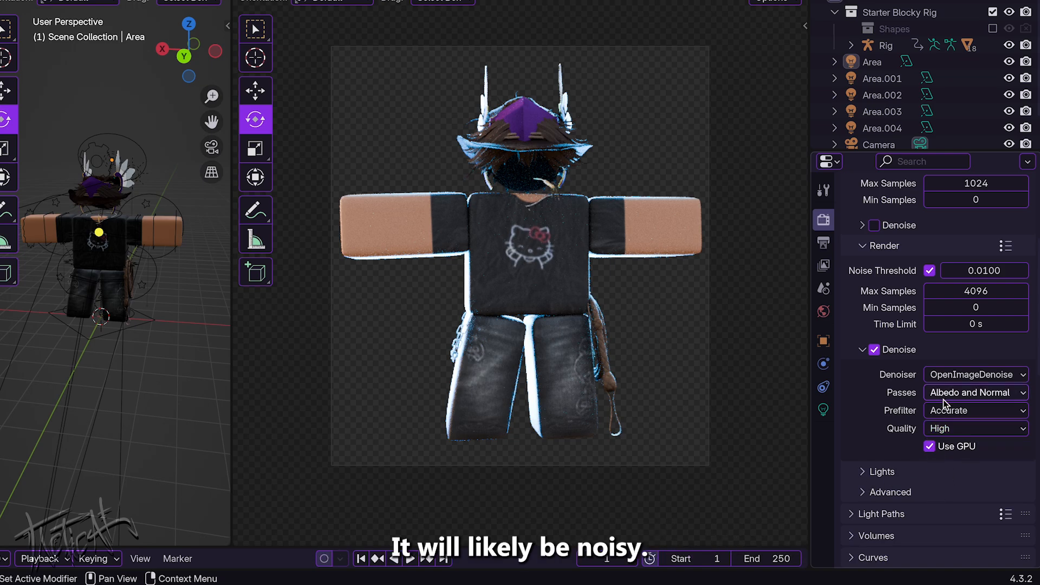
left_click(945, 427)
left_click(947, 427)
left_click(948, 413)
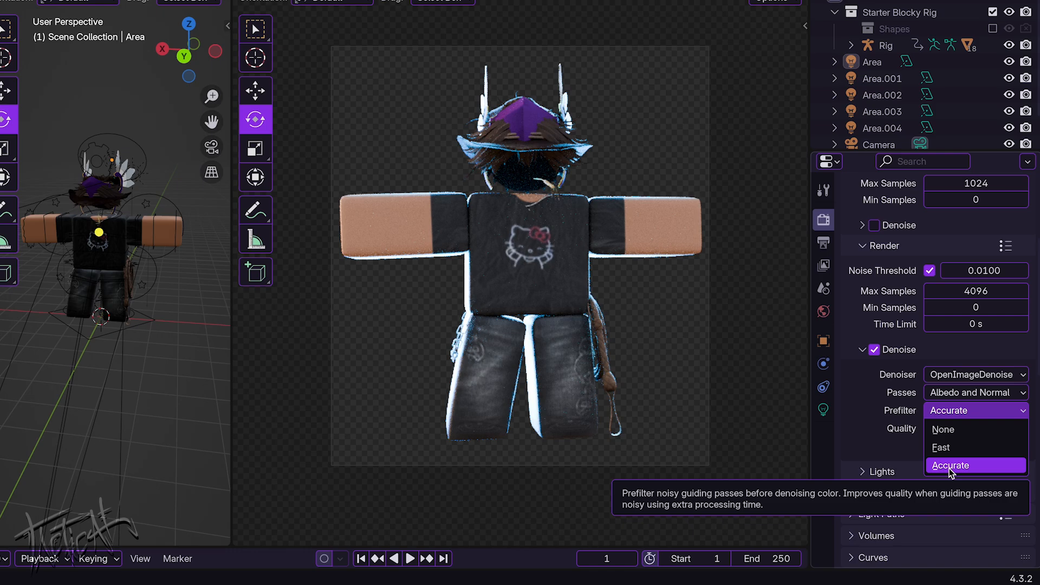
left_click(952, 466)
left_click(951, 394)
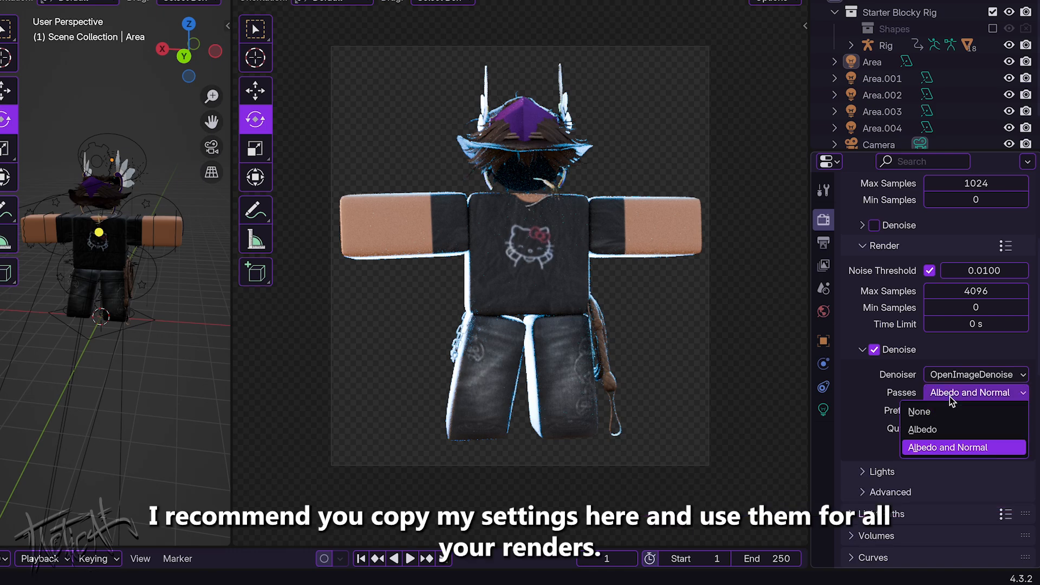
left_click(920, 448)
left_click(999, 374)
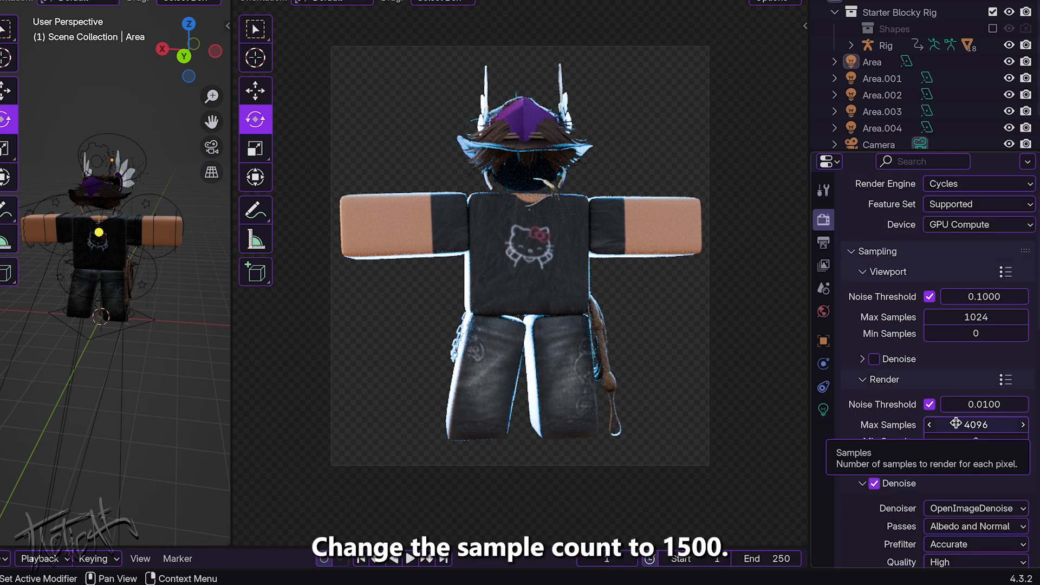
Step: Set the render's maximum samples to 1500
left_click(956, 423)
type("1500")
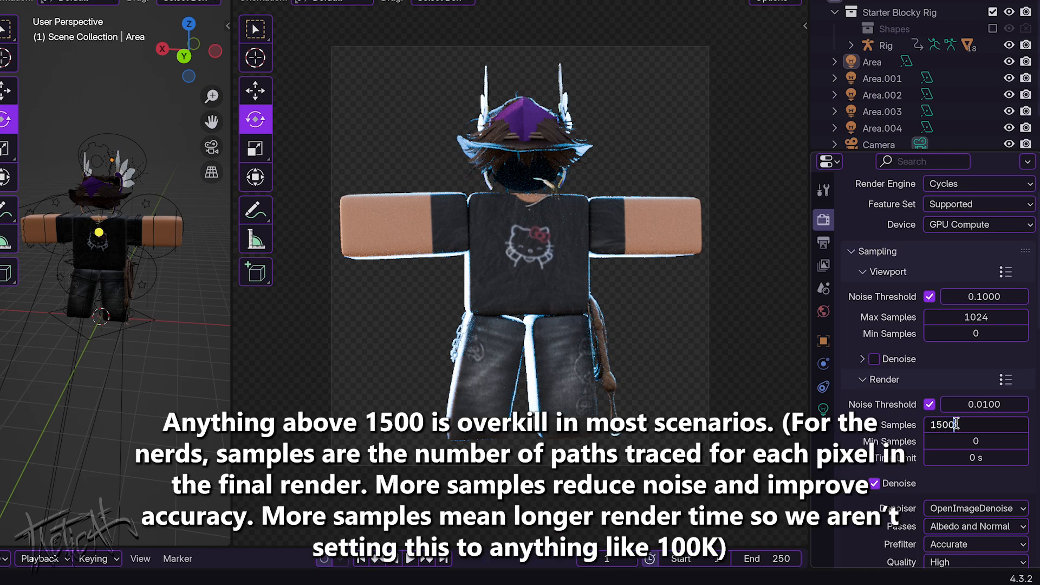
key("Return")
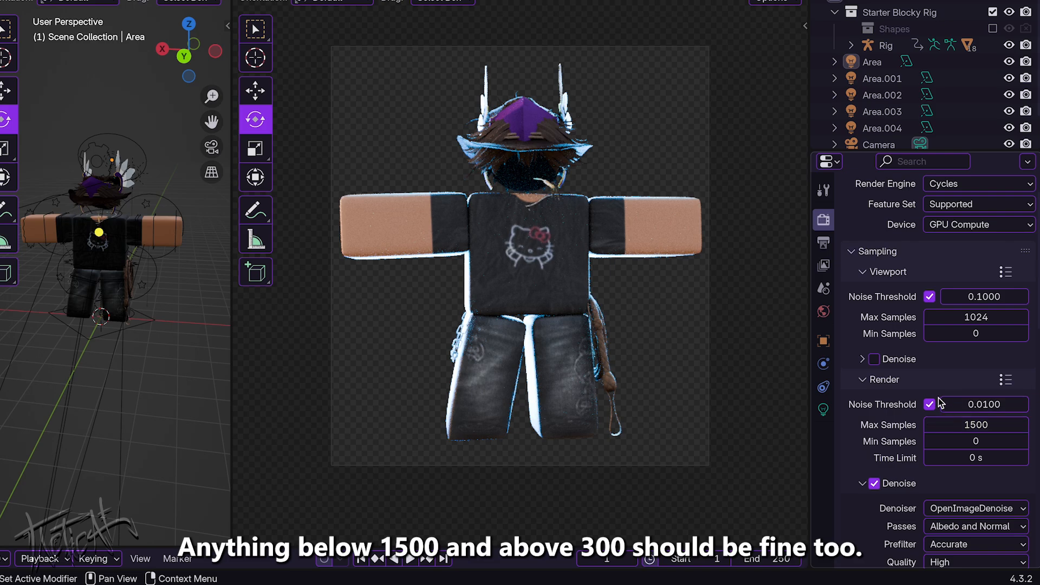
scroll(940, 402, "up", 2)
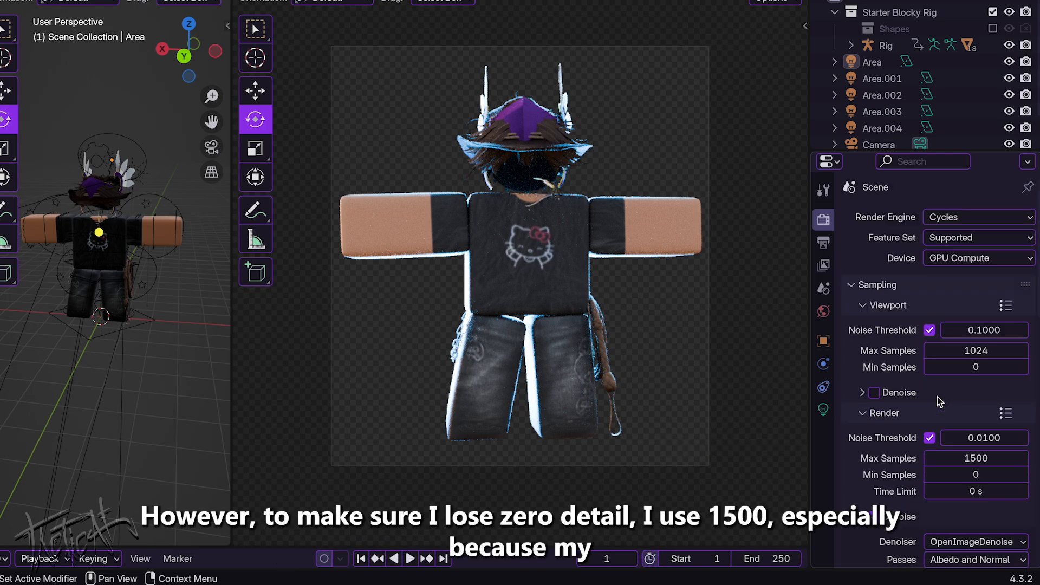
scroll(938, 397, "down", 2)
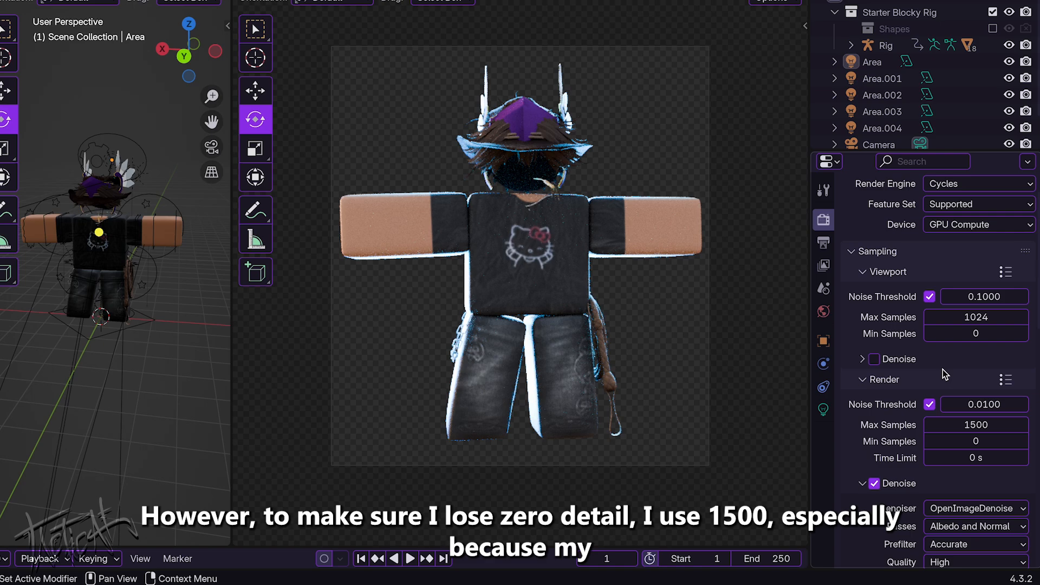
scroll(927, 445, "down", 2)
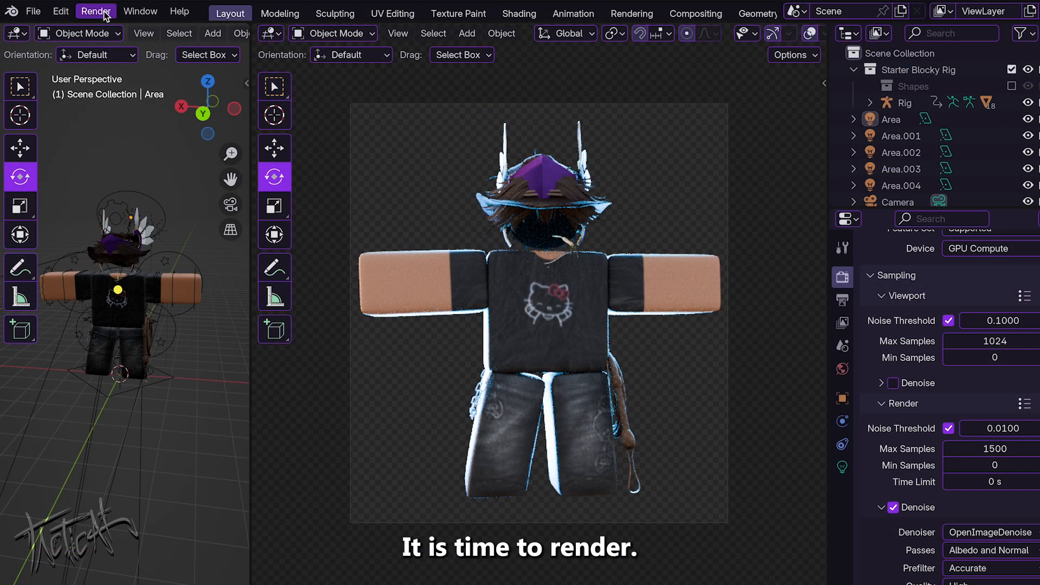
Step: Render the camera view as a still image and enlarge the render window
left_click(106, 13)
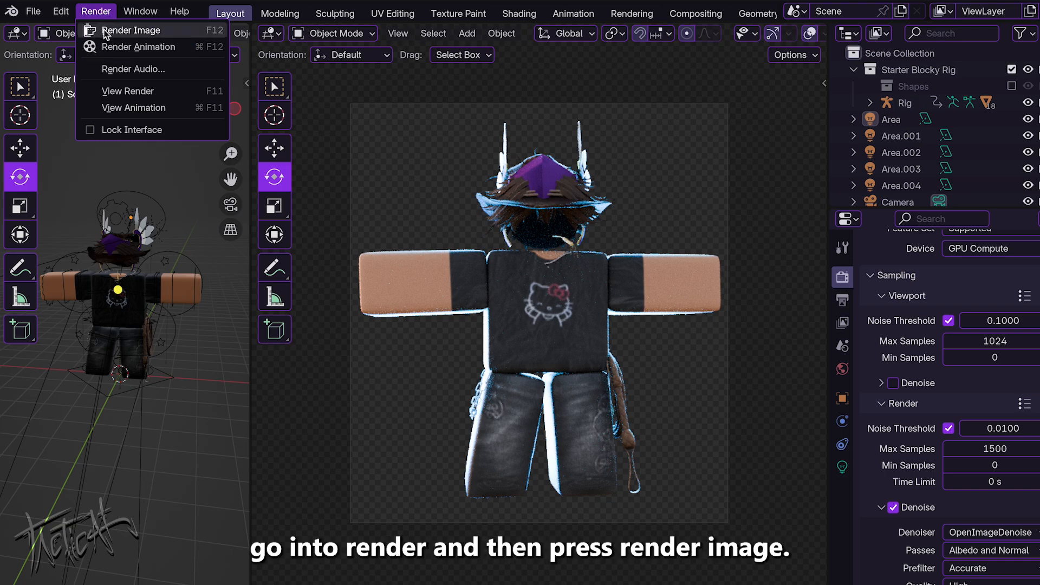
left_click(106, 30)
left_click_drag(108, 3, 489, 141)
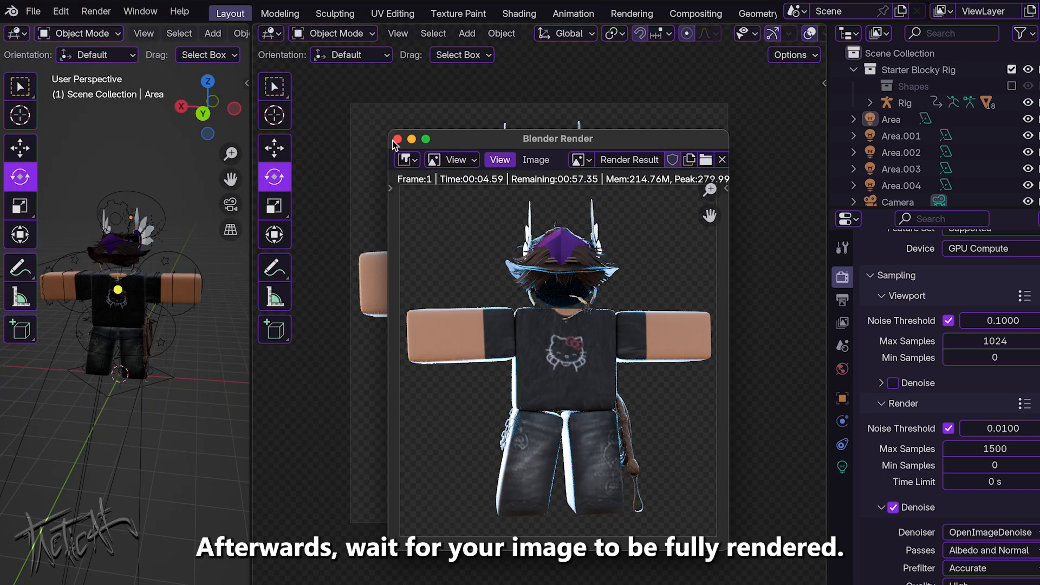
left_click_drag(388, 130, 227, 53)
left_click_drag(732, 179, 829, 180)
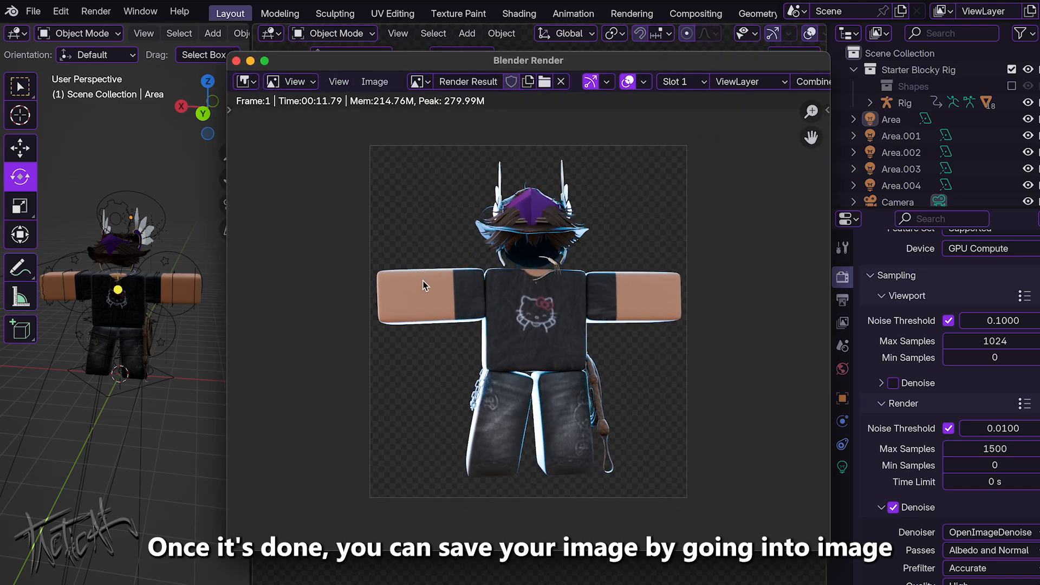
Step: Inspect the rendered image up close and start saving it to a file
scroll(438, 285, "up", 2)
middle_click_drag(438, 285, 476, 344)
scroll(445, 311, "down", 1)
scroll(475, 336, "up", 3)
scroll(476, 337, "down", 4)
scroll(476, 345, "up", 1)
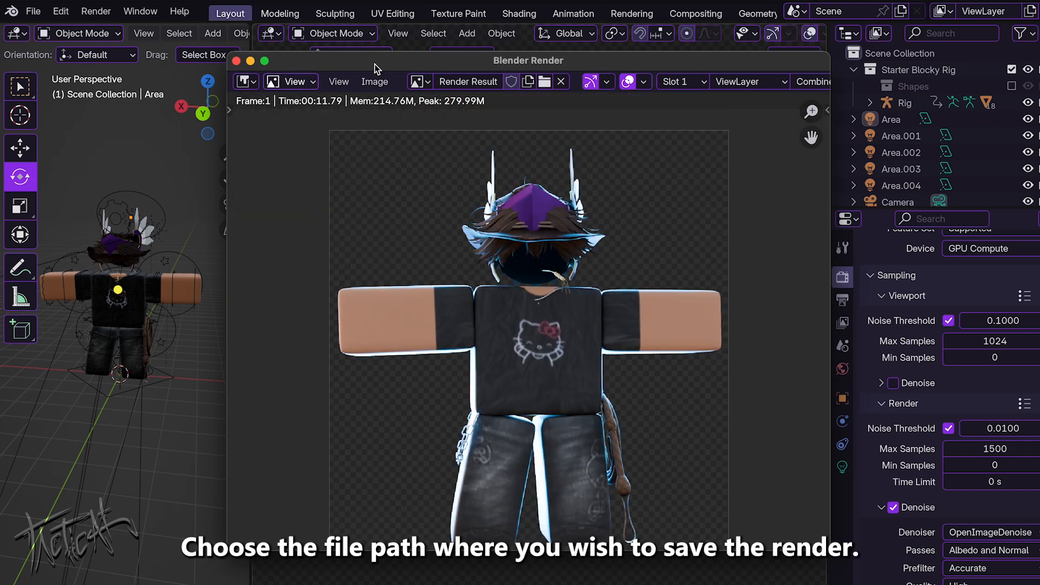
left_click(375, 82)
left_click(398, 233)
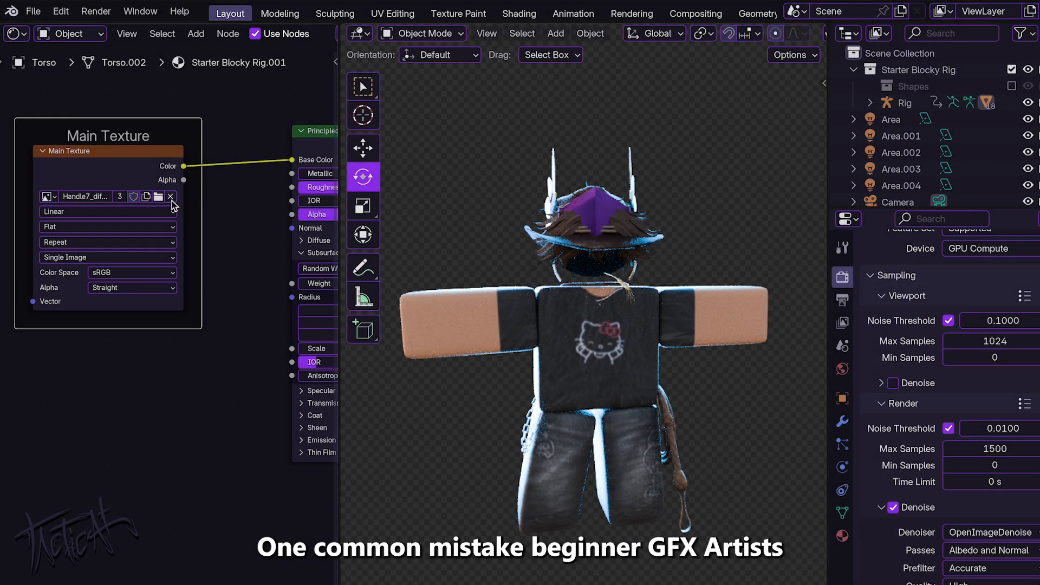
Step: Load Handle1_diff.png from the r15 folder as the torso material's main texture and check how it wraps on the rig
left_click(158, 196)
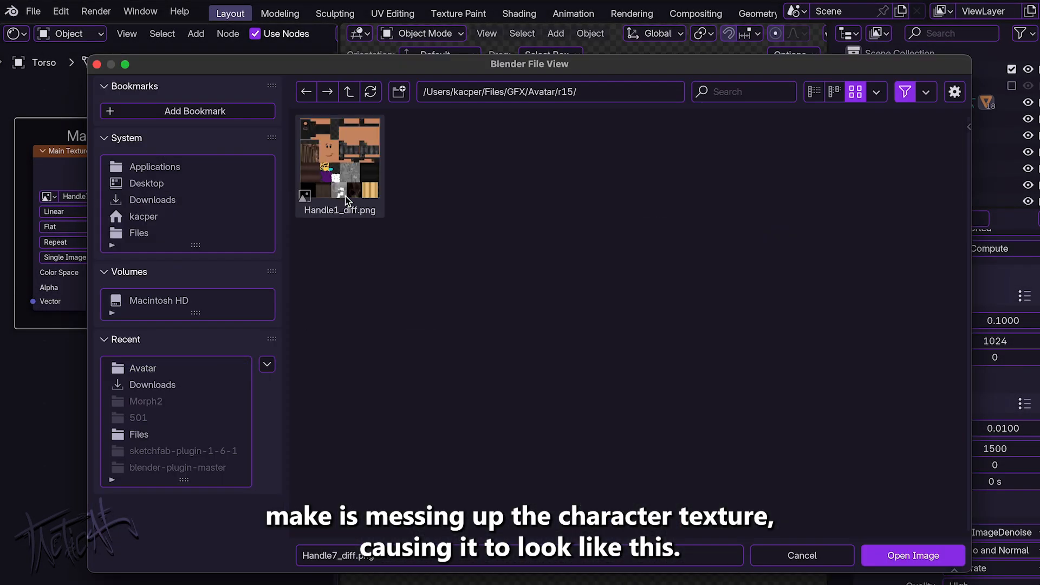
double_click(345, 200)
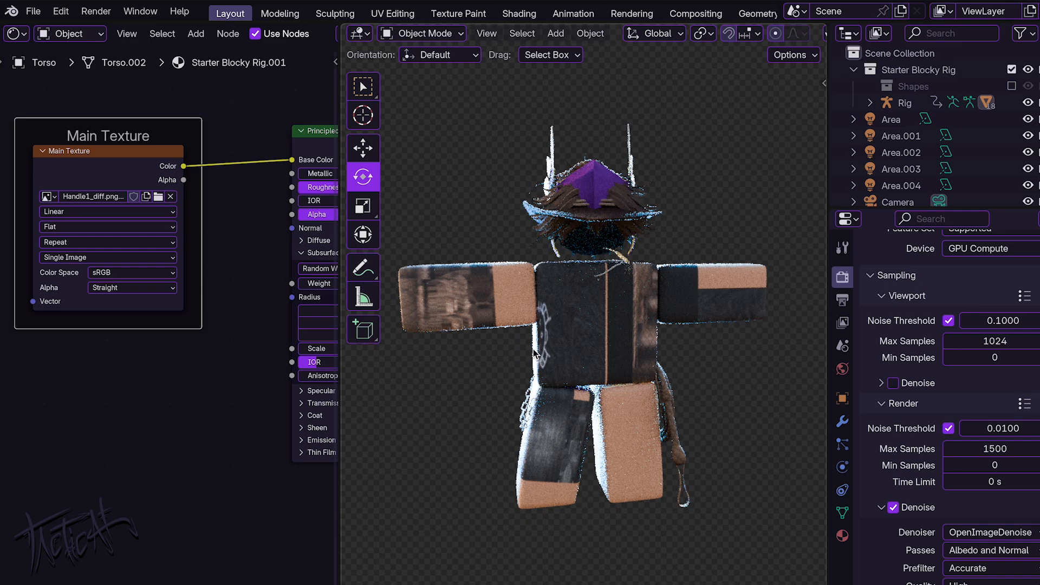
middle_click_drag(533, 349, 540, 388)
scroll(544, 388, "down", 1)
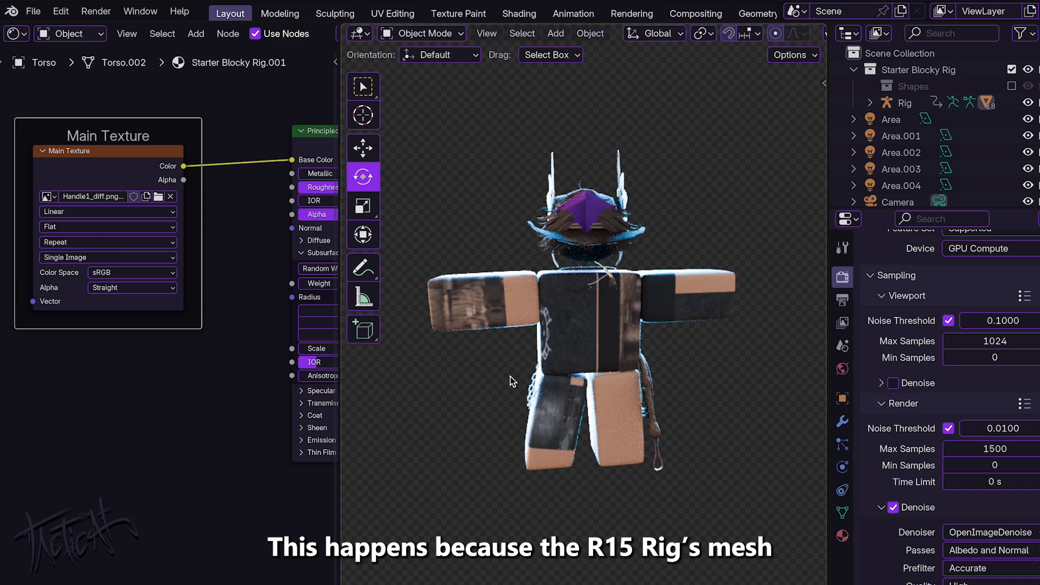
Step: Replace the torso material's main texture with Handle7_diff.png from the Avatar folder
left_click(158, 196)
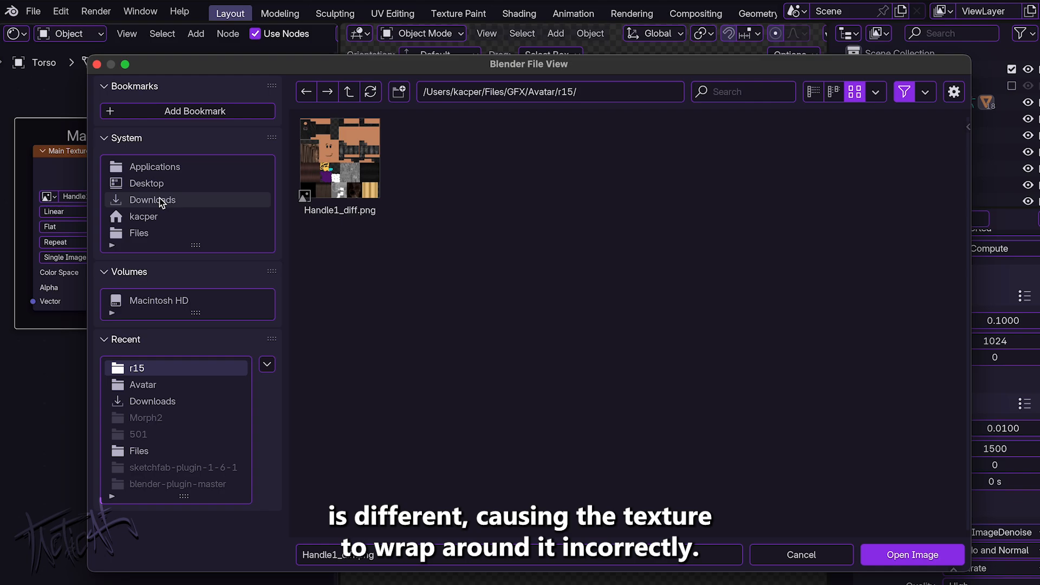
left_click(346, 96)
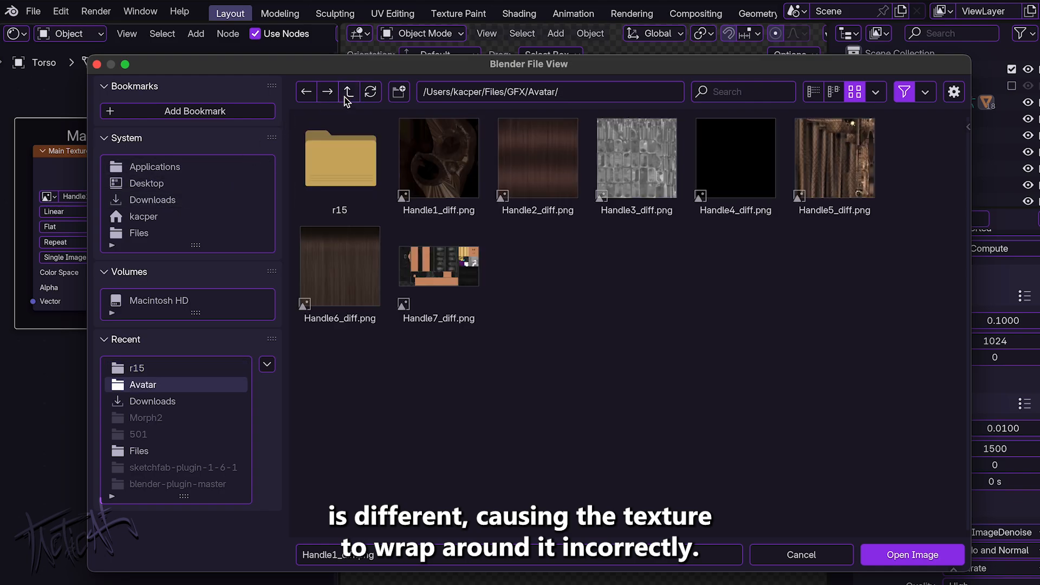
double_click(447, 280)
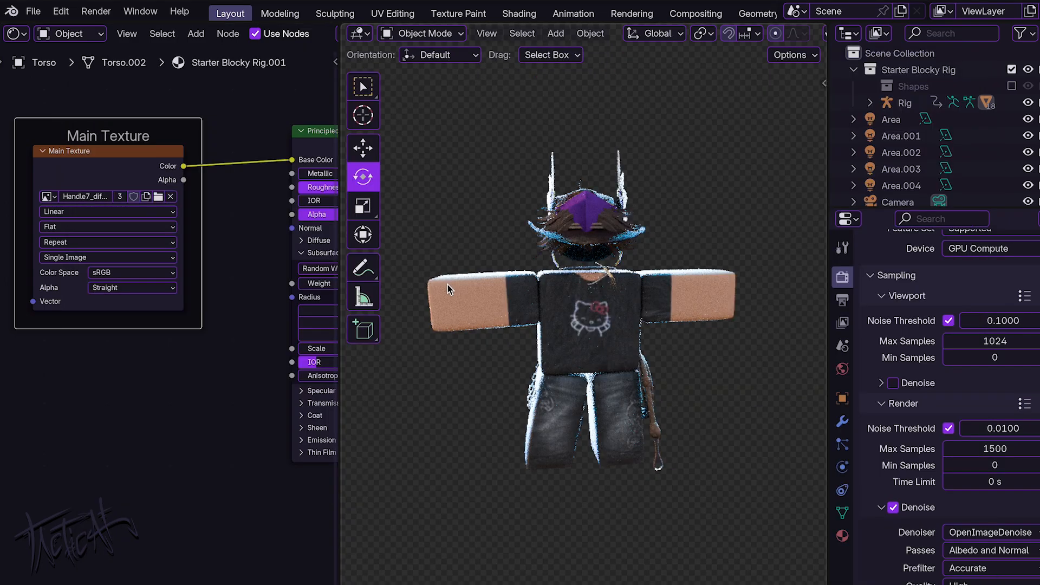